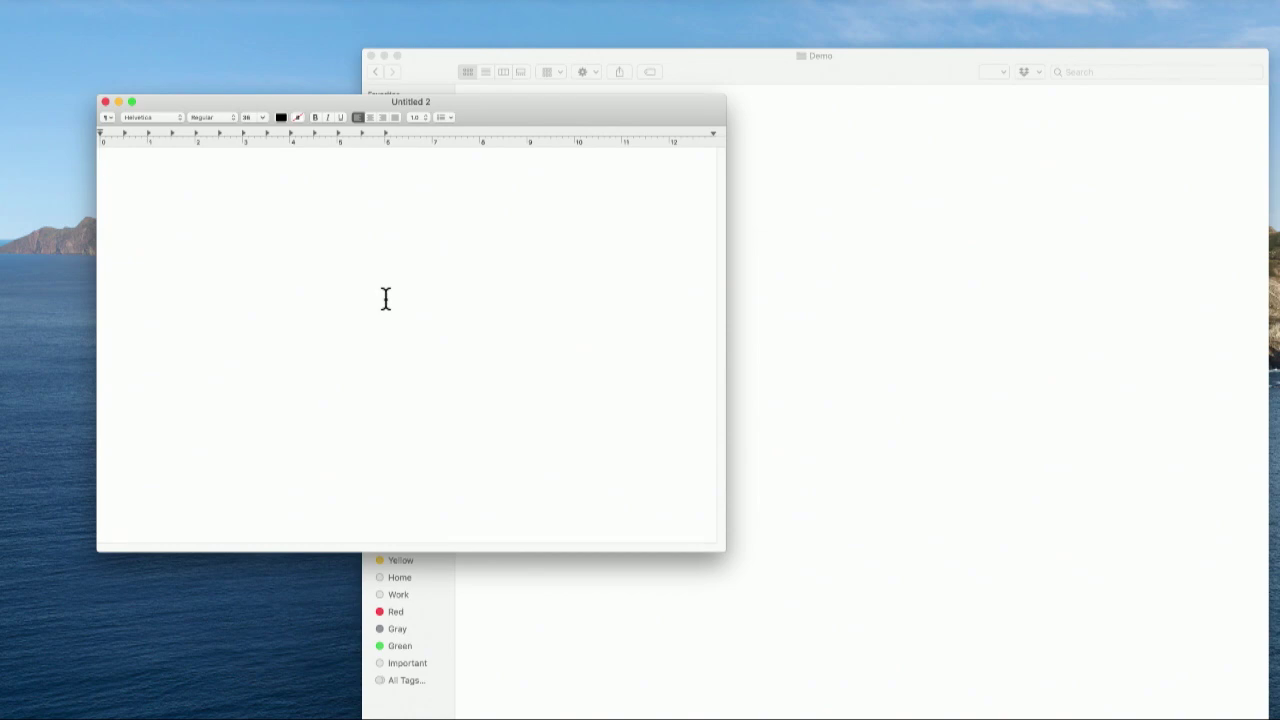
# Step: Enter the text "This is a very special file!" in the blank document
pyautogui.write('This is a very spec')
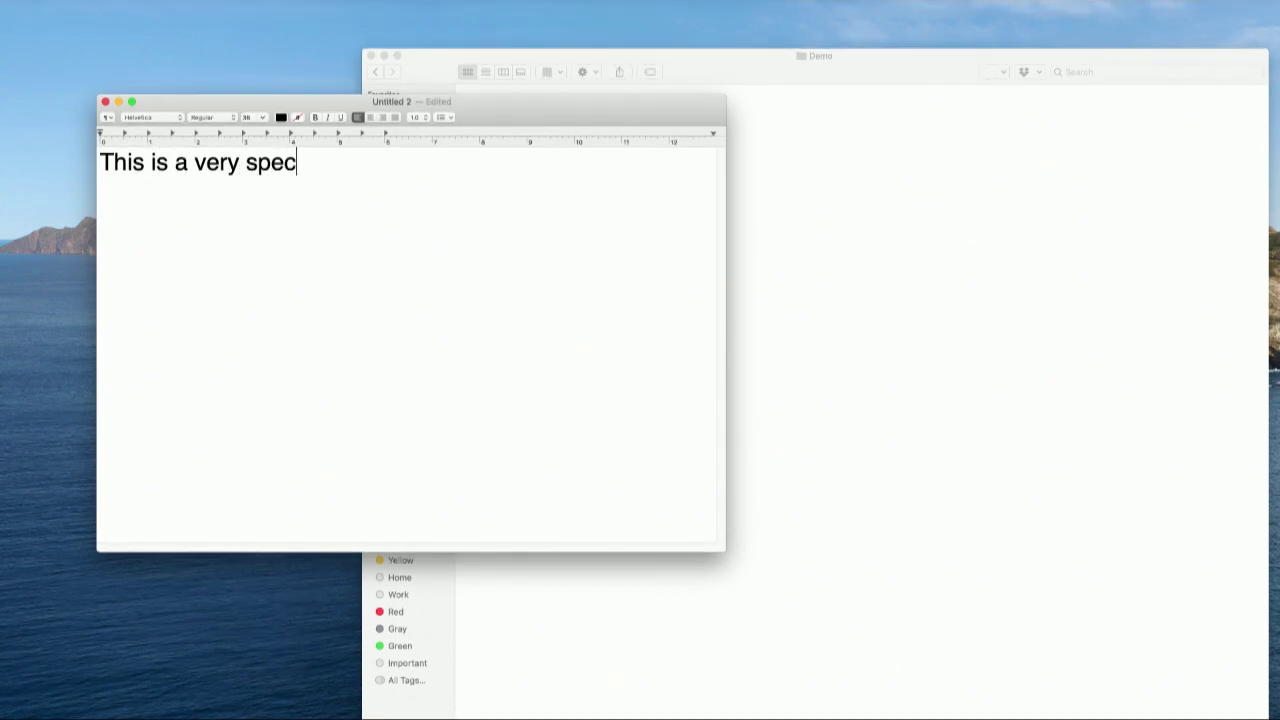
pyautogui.write('file!')
# Step: Save the document as "Sepcial File" in the Demo folder inside the home folder
pyautogui.press('super+s')
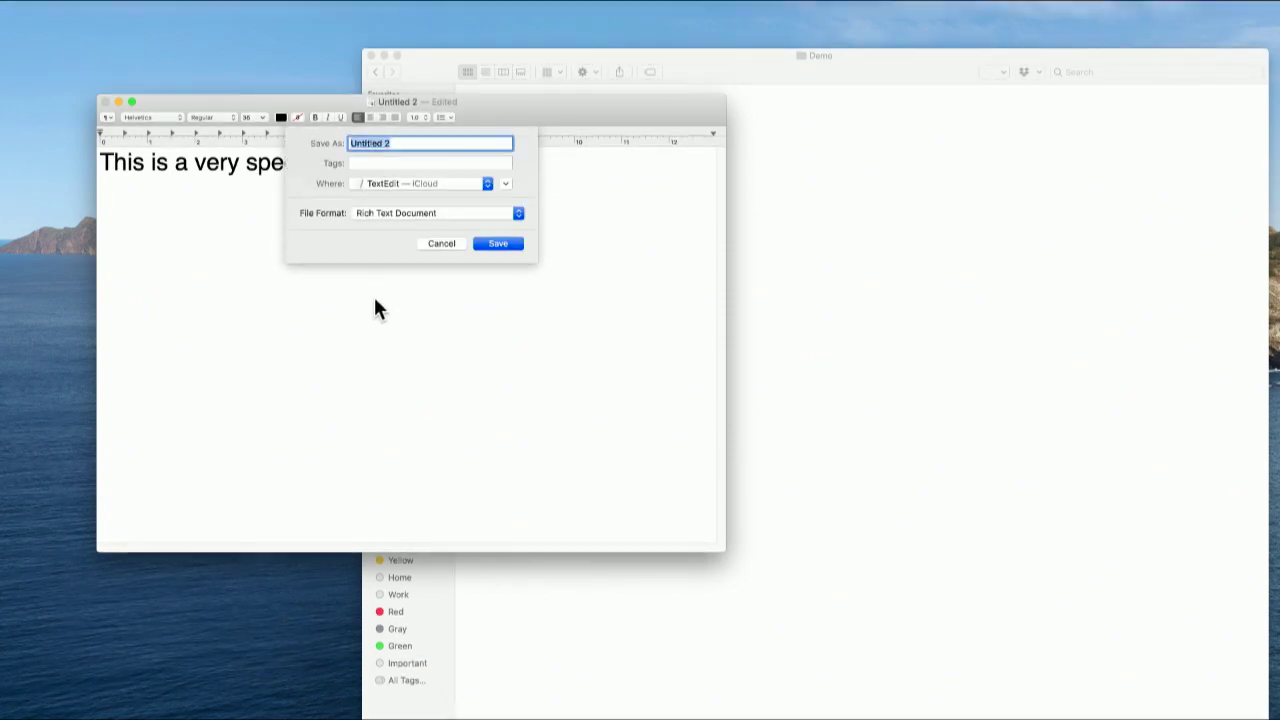
pyautogui.click(505, 185)
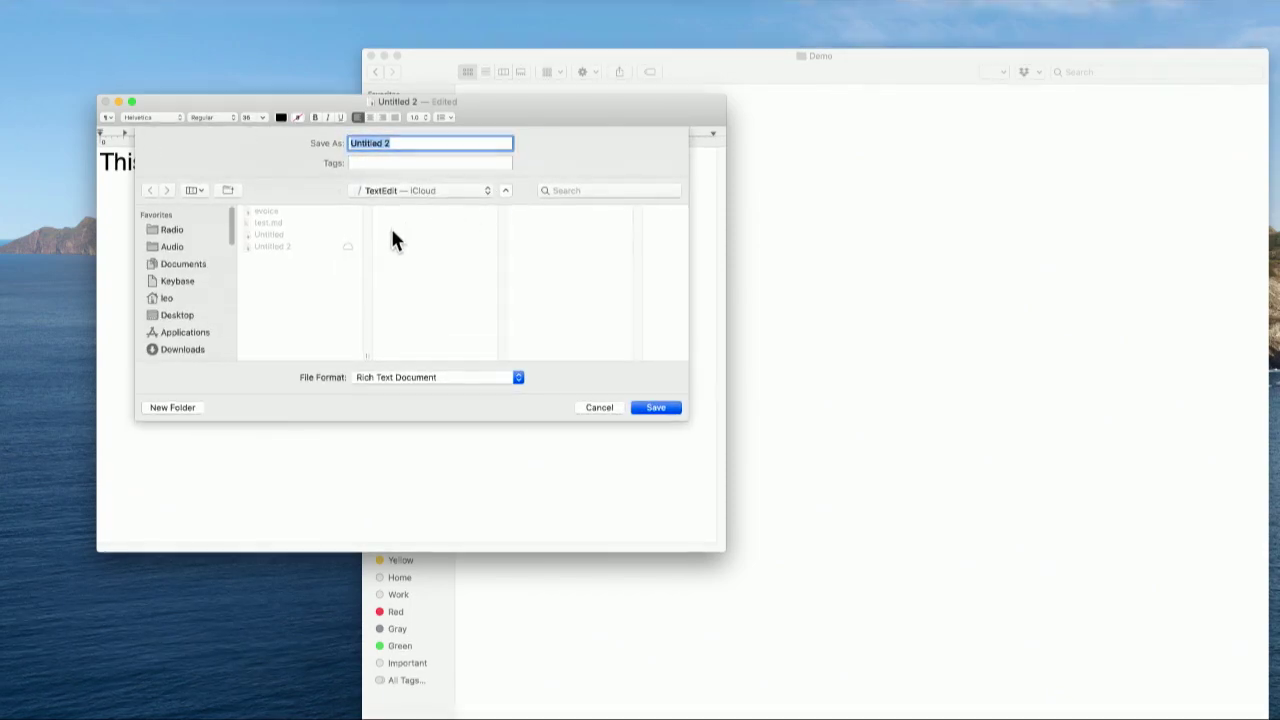
pyautogui.click(183, 298)
pyautogui.scroll(-5, 318, 278)
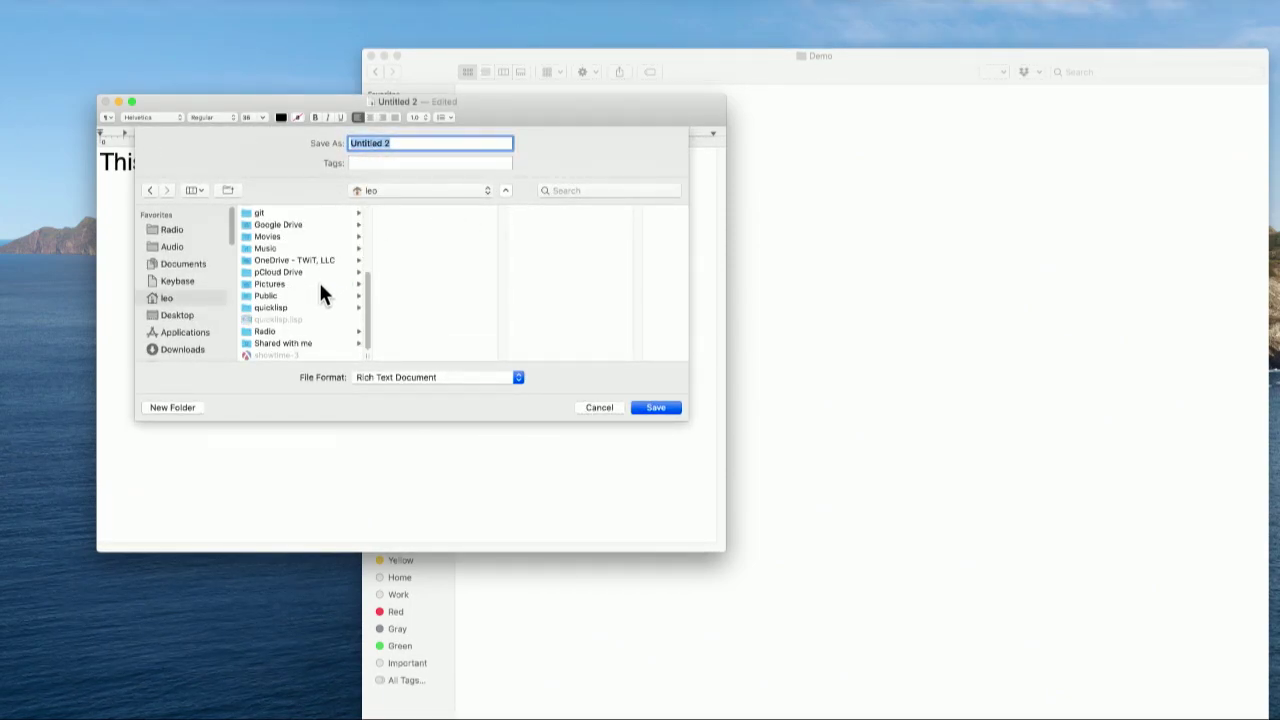
pyautogui.scroll(5, 318, 279)
pyautogui.scroll(-5, 200, 300)
pyautogui.click(258, 270)
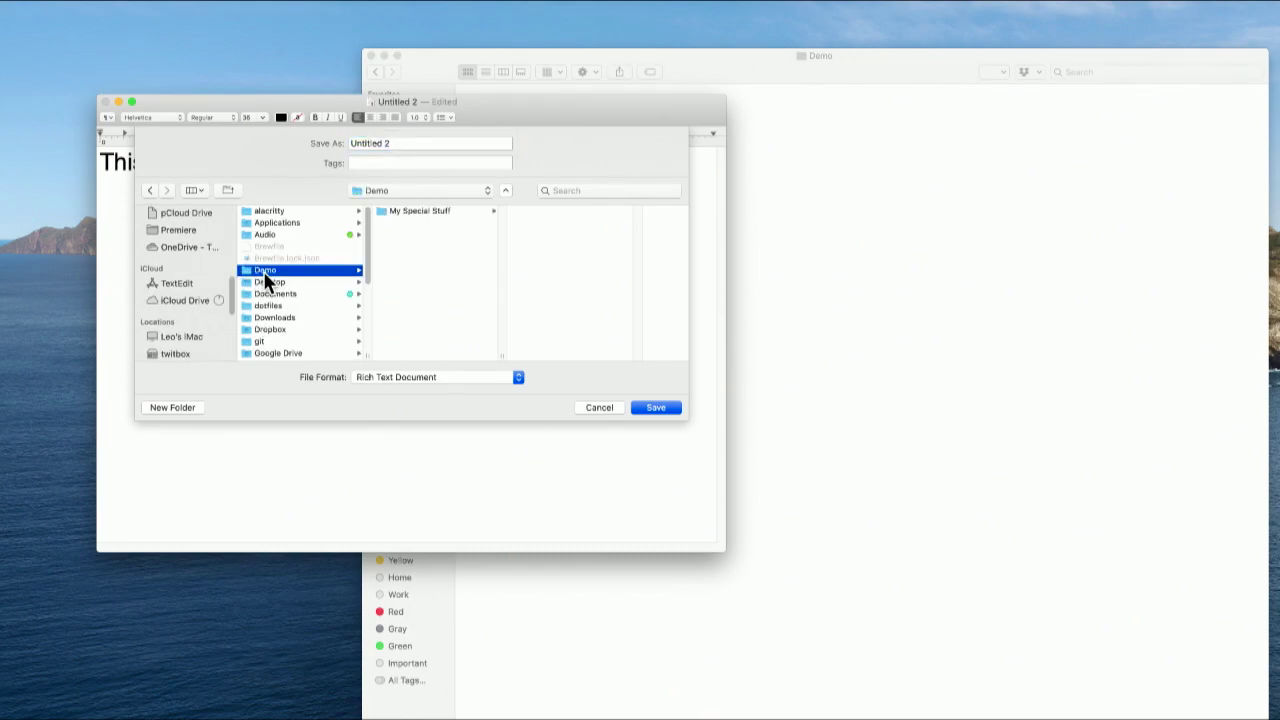
pyautogui.click(397, 143)
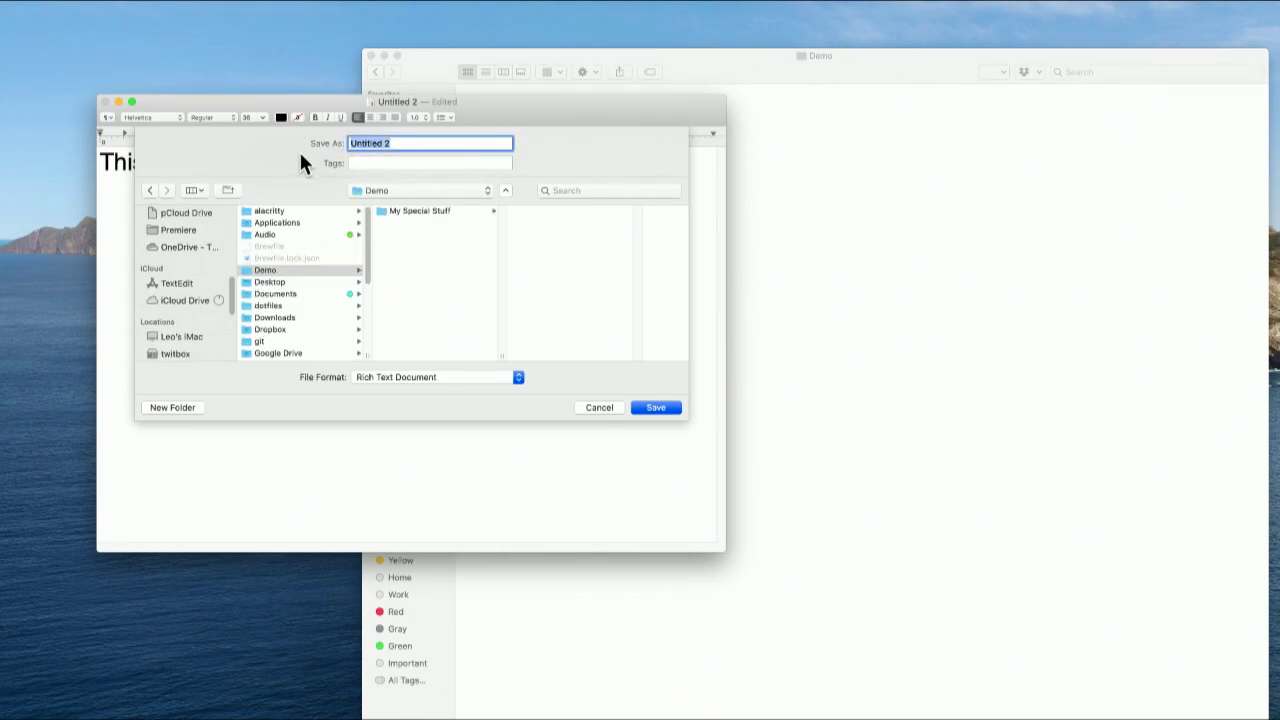
pyautogui.write('Sepcial File')
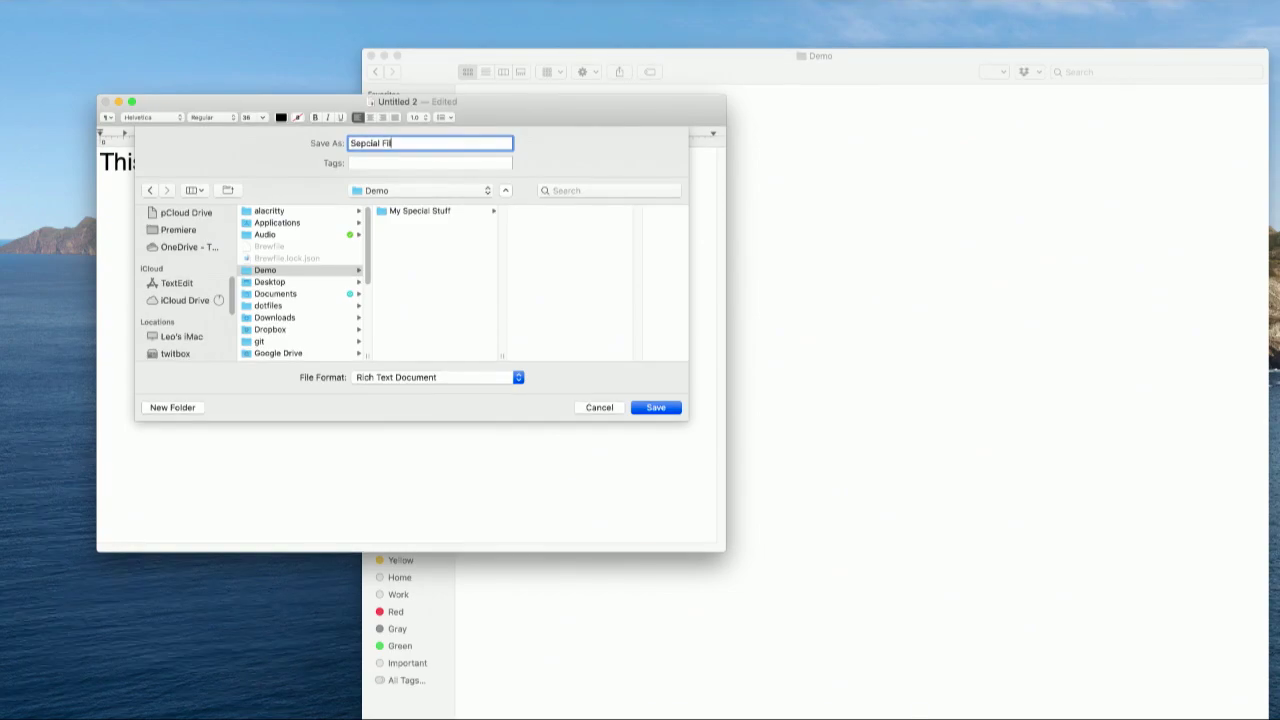
pyautogui.press('Return')
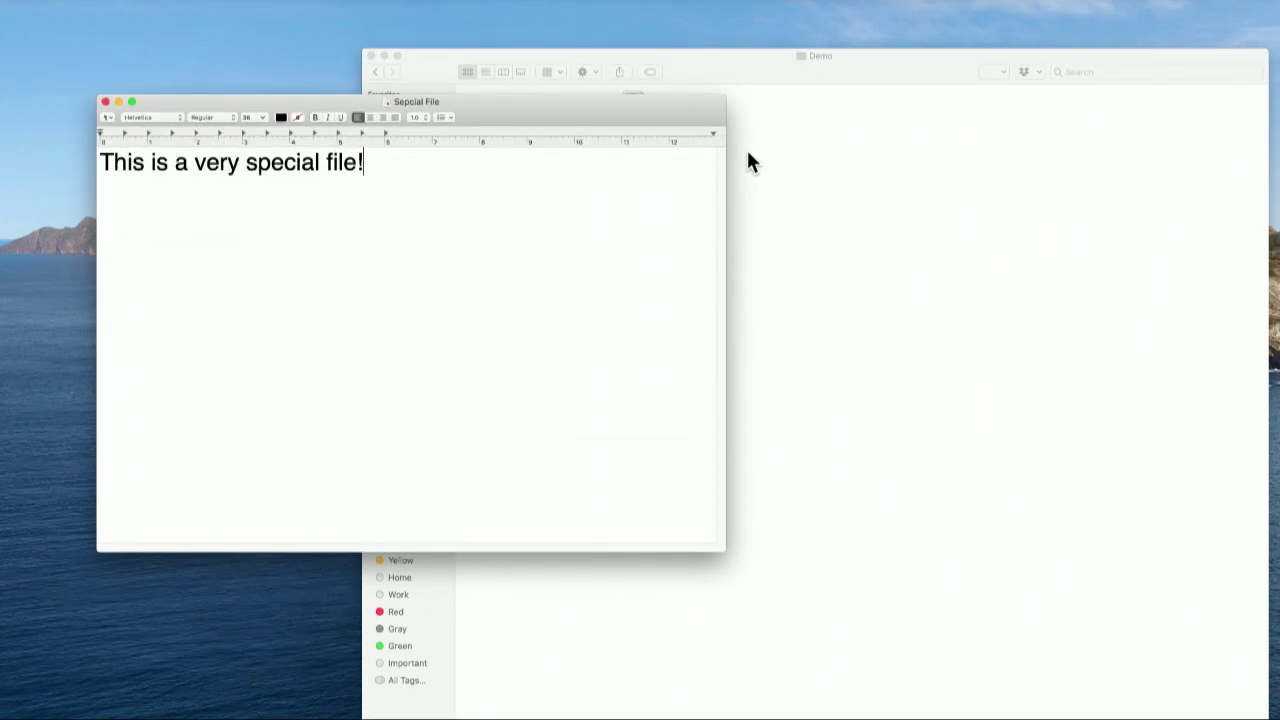
# Step: Switch to the Demo folder window in Finder and create an alias of the special file just below the original
pyautogui.click(790, 192)
pyautogui.moveTo(727, 42); pyautogui.dragTo(619, 42)
pyautogui.moveTo(521, 124); pyautogui.dragTo(514, 171)
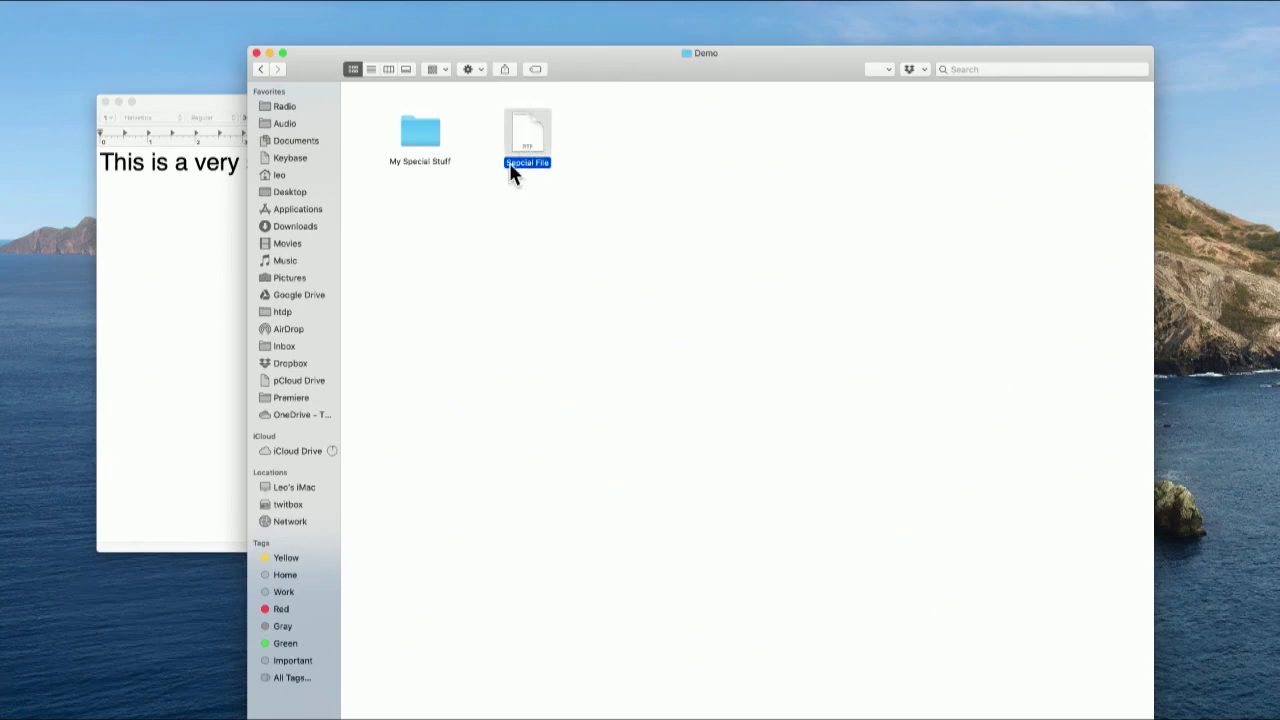
pyautogui.click(511, 268)
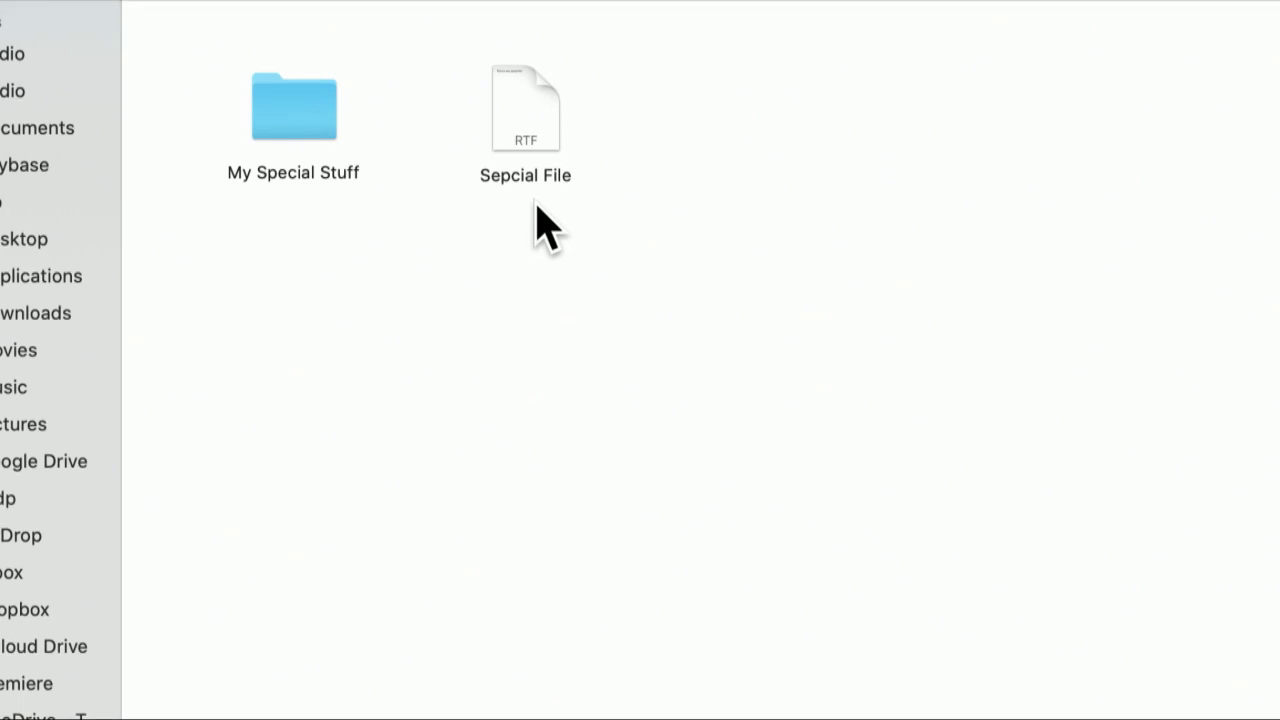
pyautogui.click(526, 143)
pyautogui.moveTo(526, 143); pyautogui.dragTo(652, 276)
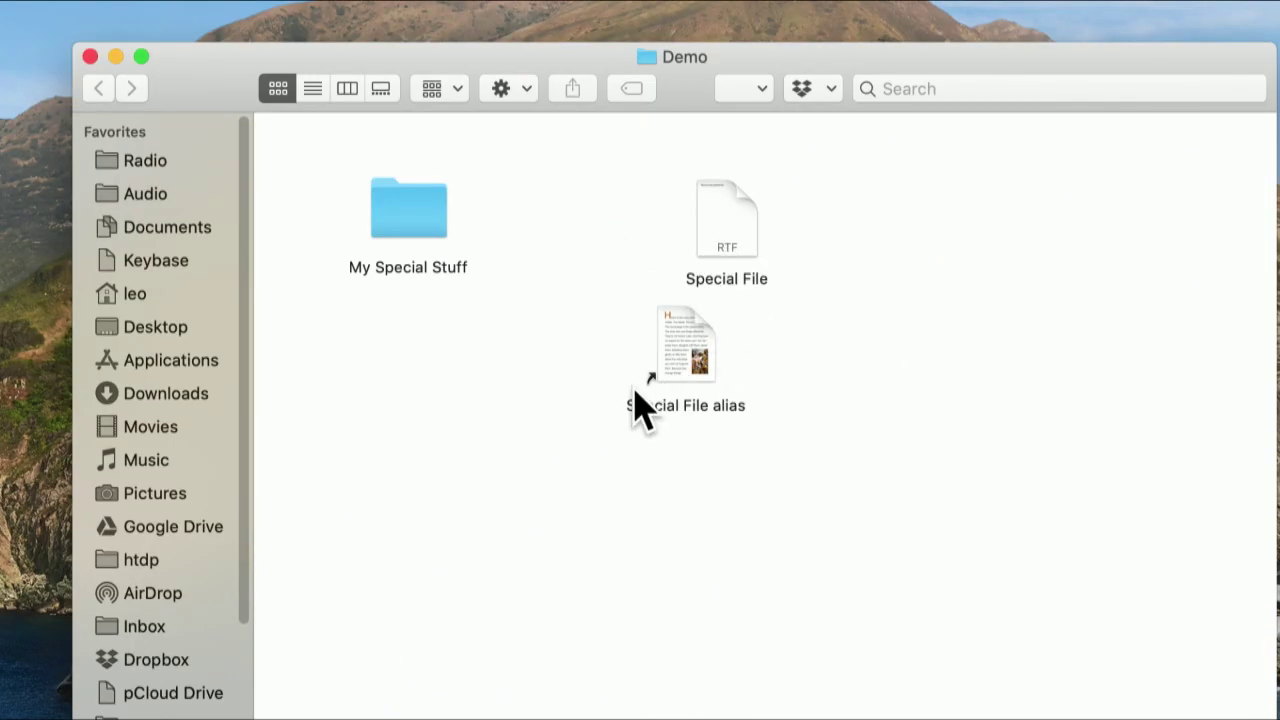
# Step: Make a second alias of Special File and place it beside the first alias
pyautogui.rightClick(722, 250)
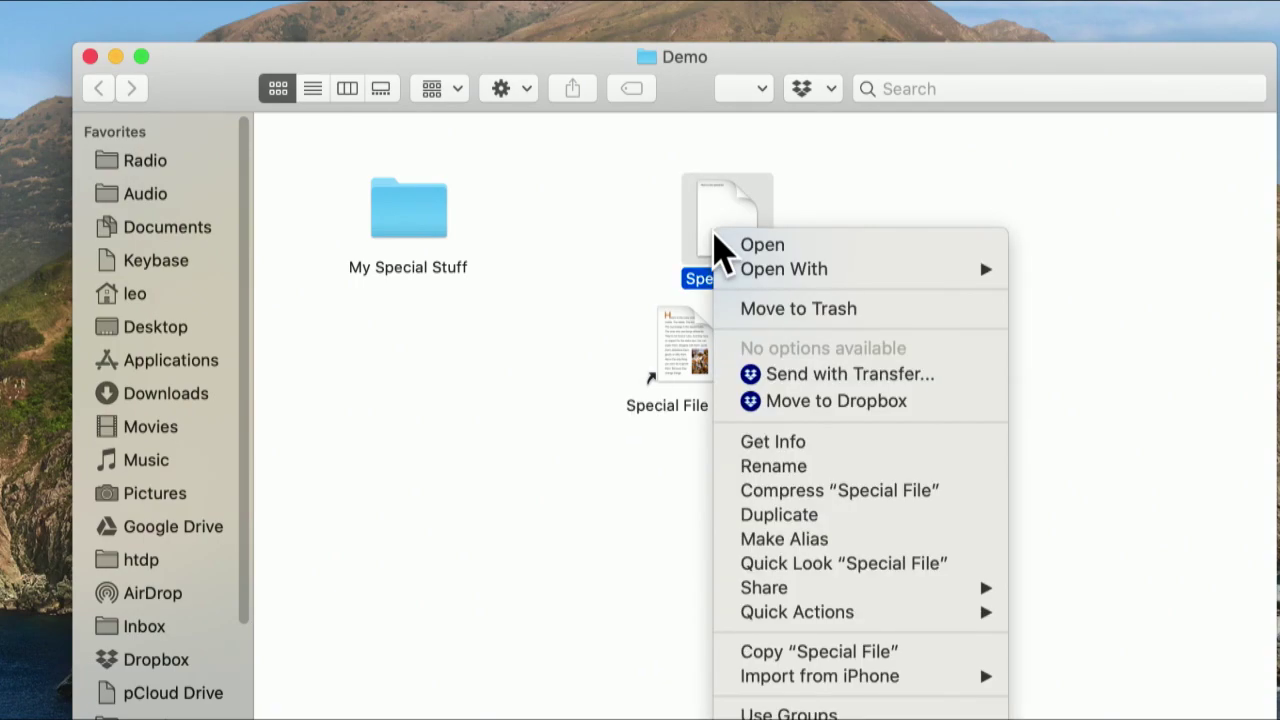
pyautogui.click(752, 540)
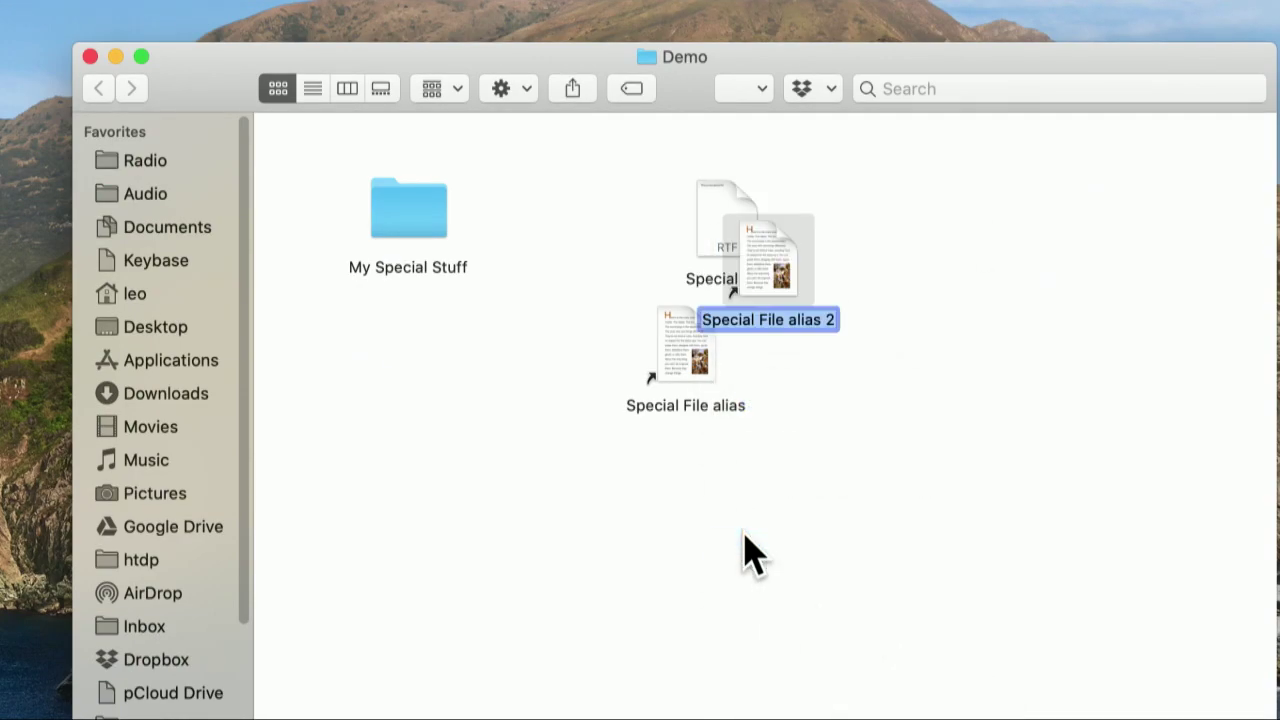
pyautogui.moveTo(780, 283); pyautogui.dragTo(886, 368)
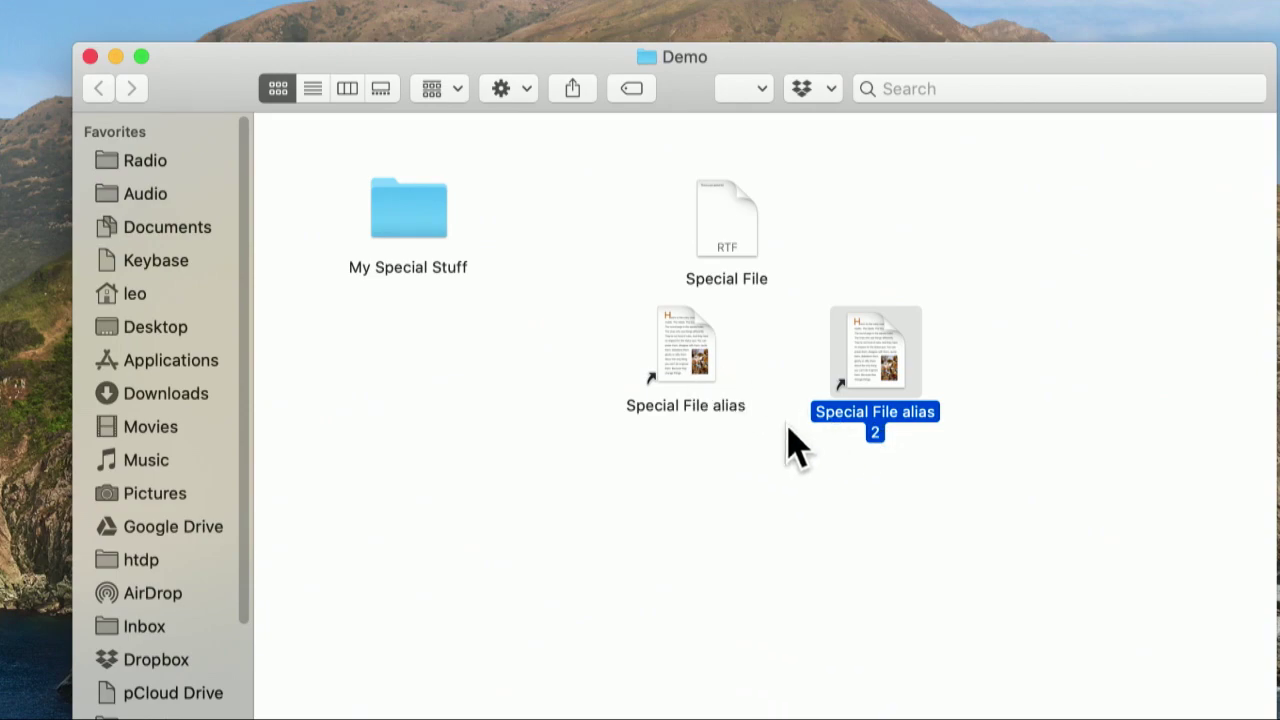
# Step: Create an alias of Special File inside the My Special Stuff folder and open that folder
pyautogui.click(720, 240)
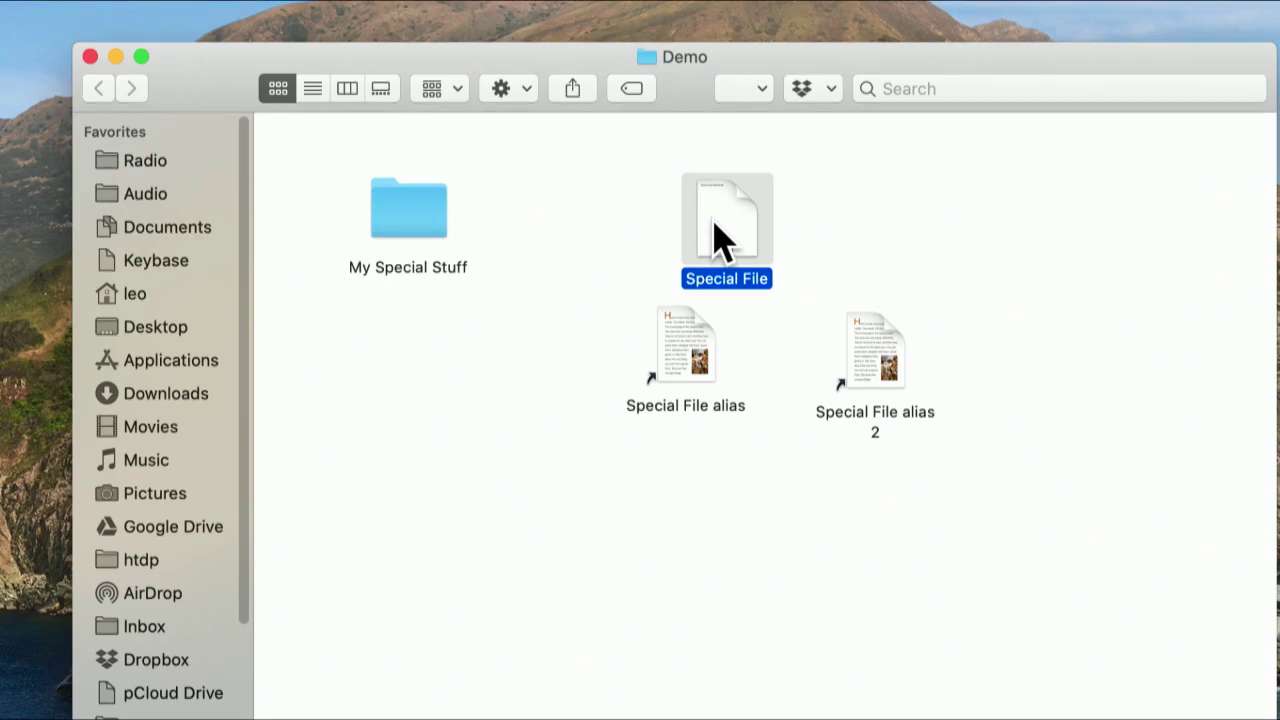
pyautogui.moveTo(718, 238); pyautogui.dragTo(415, 240)
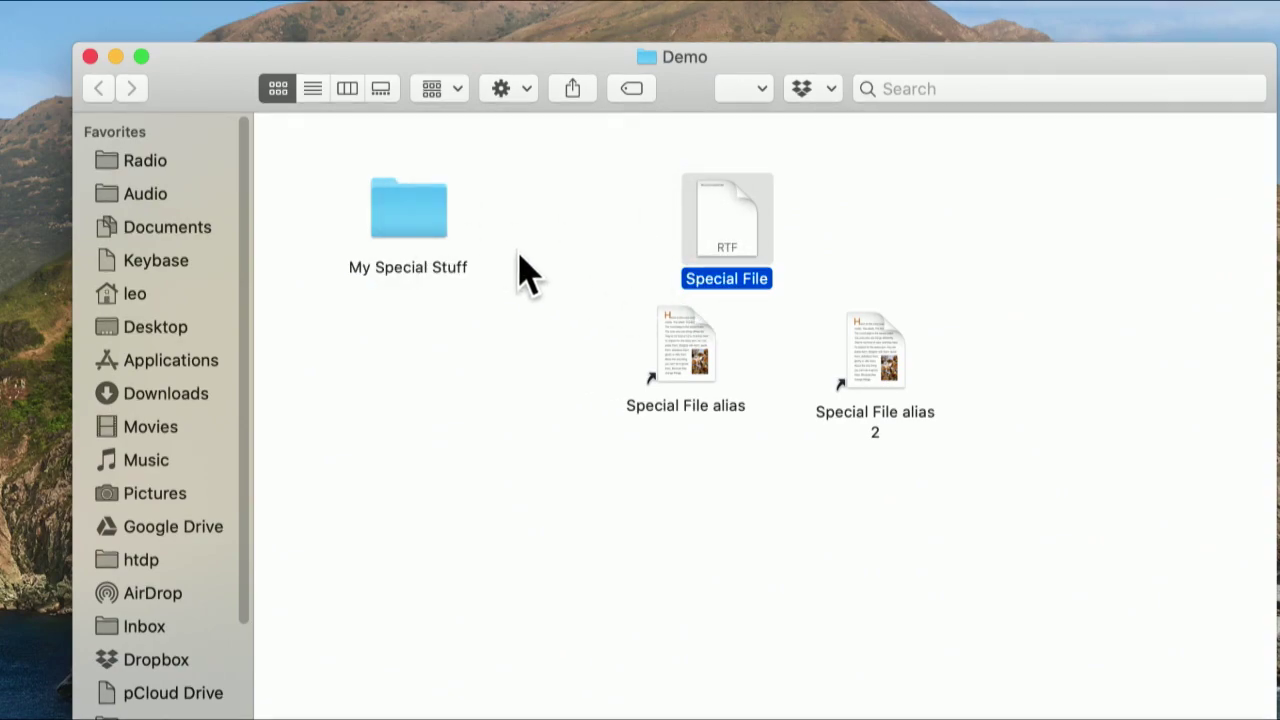
pyautogui.doubleClick(440, 222)
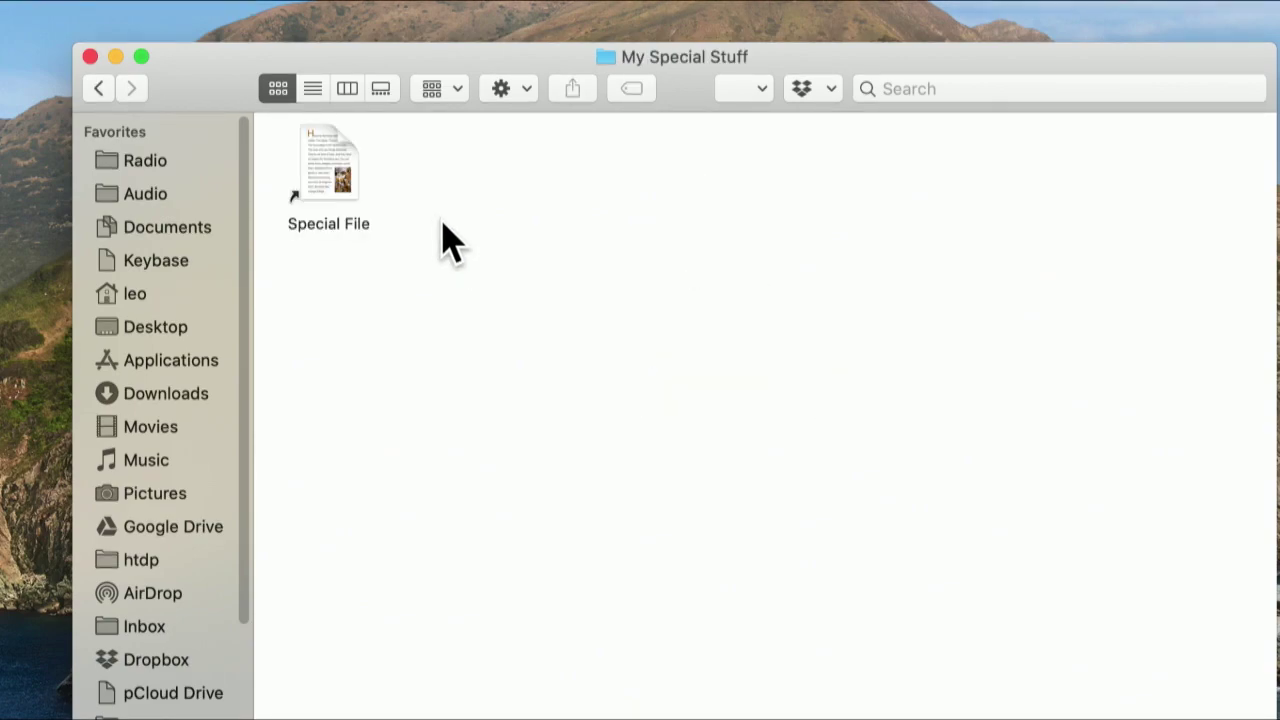
# Step: Examine the size and original path in the Special File alias's info, then close the info window
pyautogui.rightClick(320, 178)
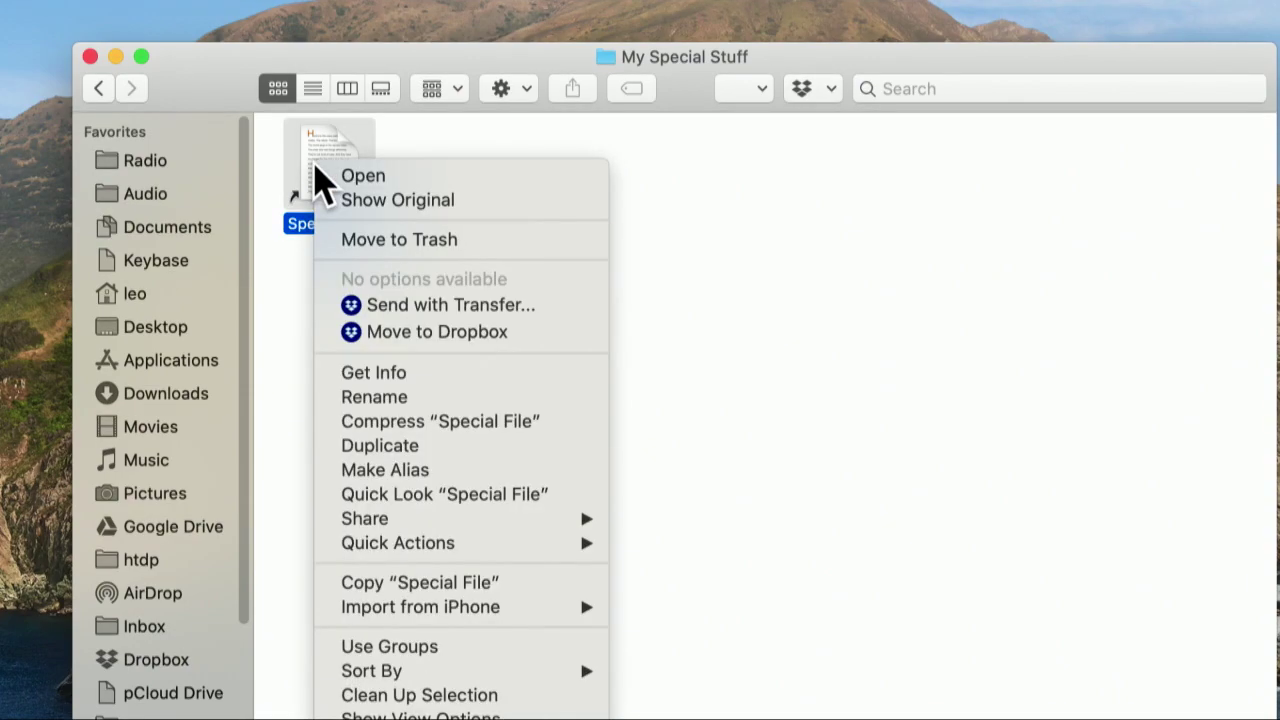
pyautogui.click(395, 372)
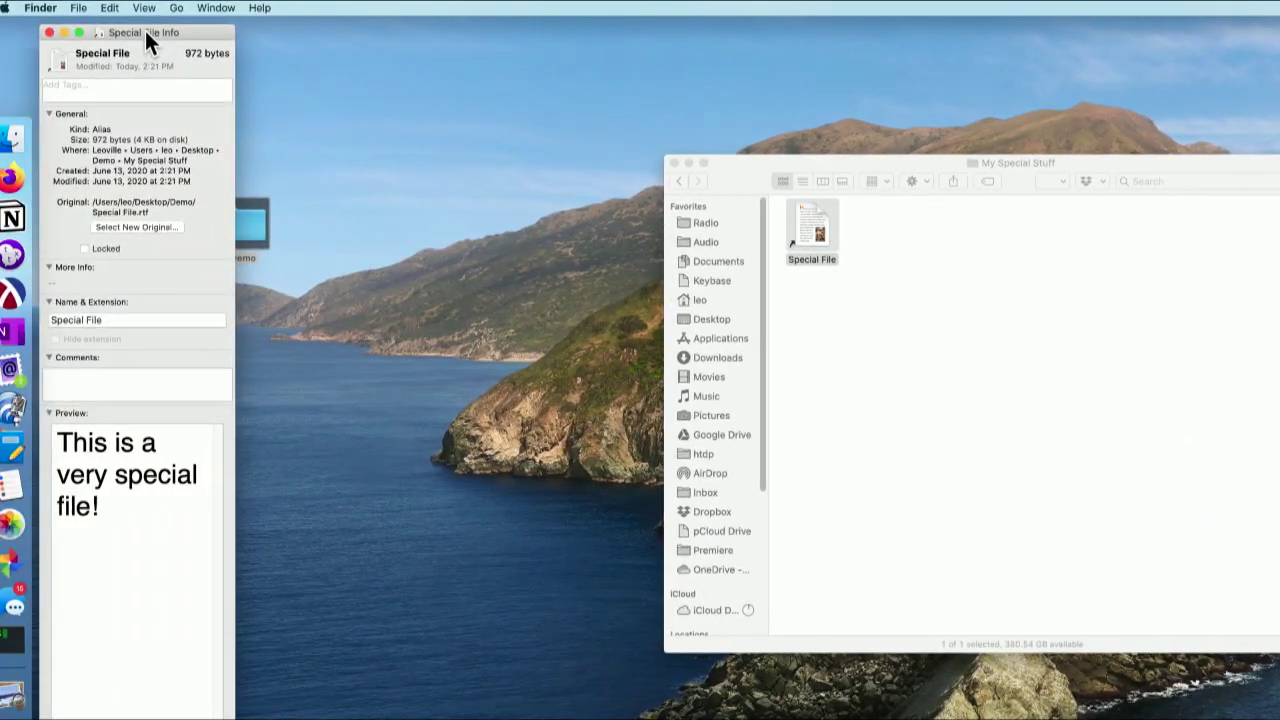
pyautogui.moveTo(144, 28); pyautogui.dragTo(609, 44)
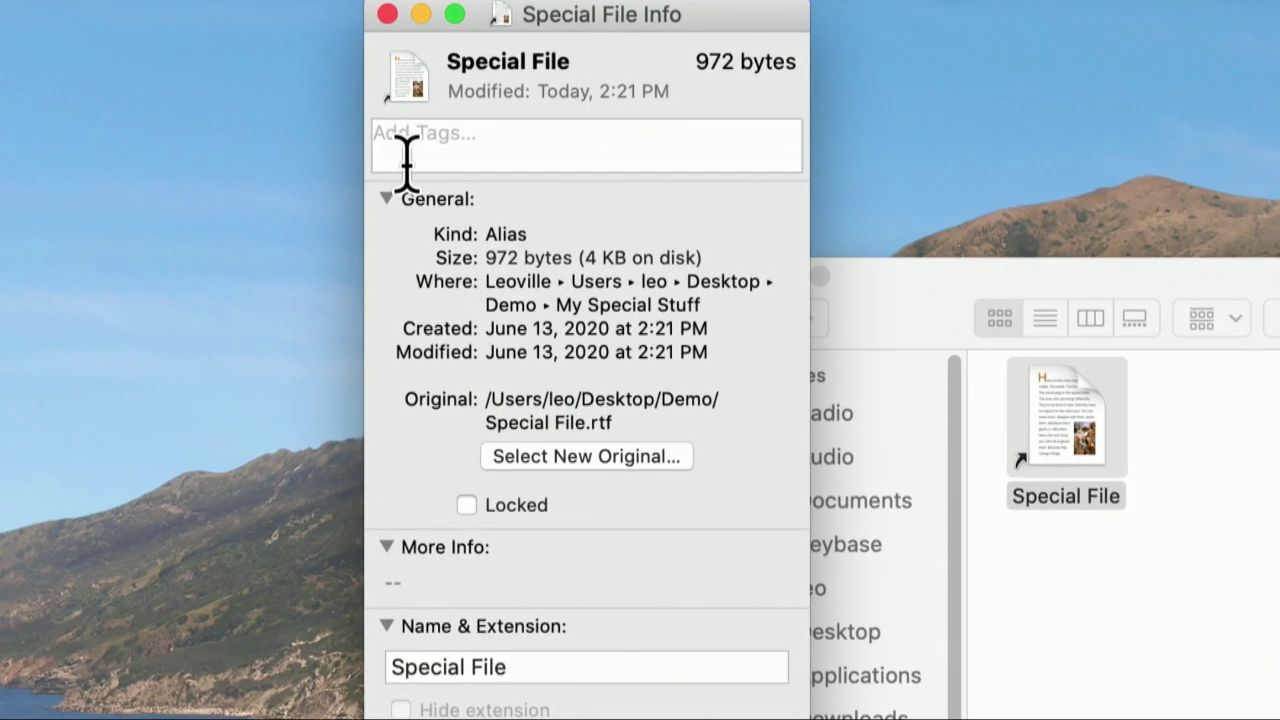
pyautogui.doubleClick(505, 257)
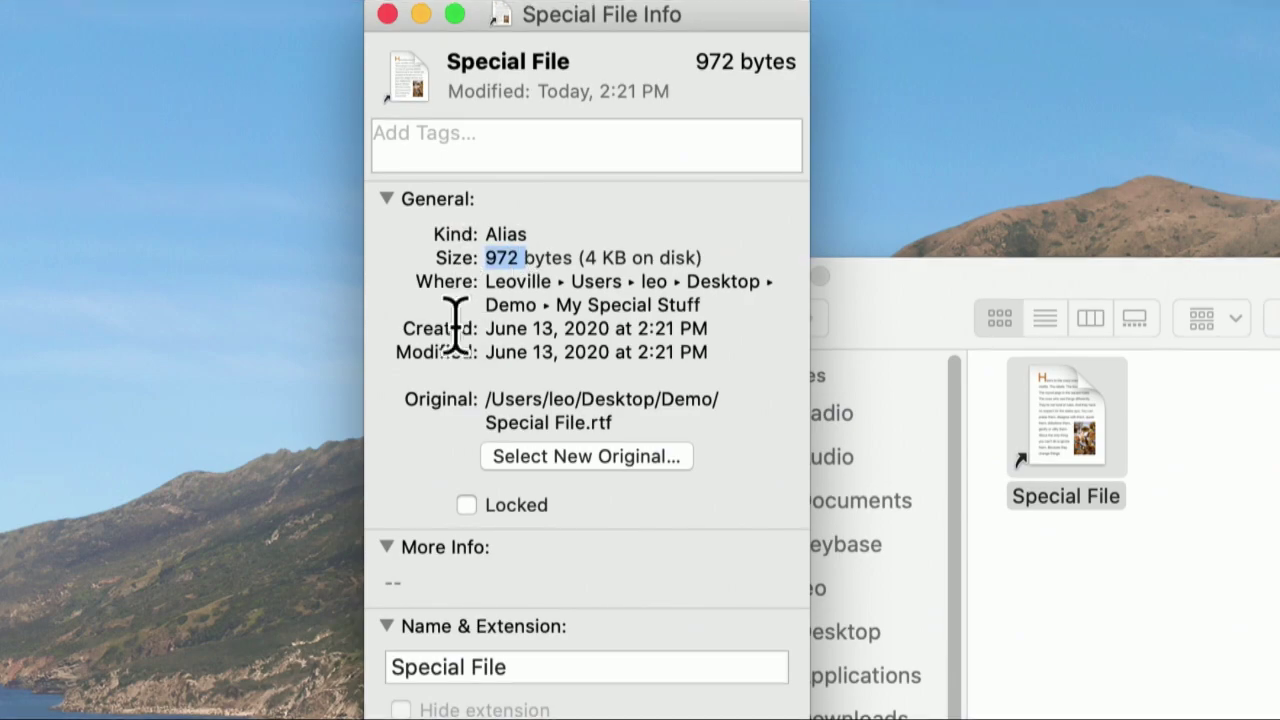
pyautogui.moveTo(486, 422)
pyautogui.mouseDown()
pyautogui.moveTo(646, 410)
pyautogui.moveTo(486, 400)
pyautogui.mouseUp()
pyautogui.click(646, 414)
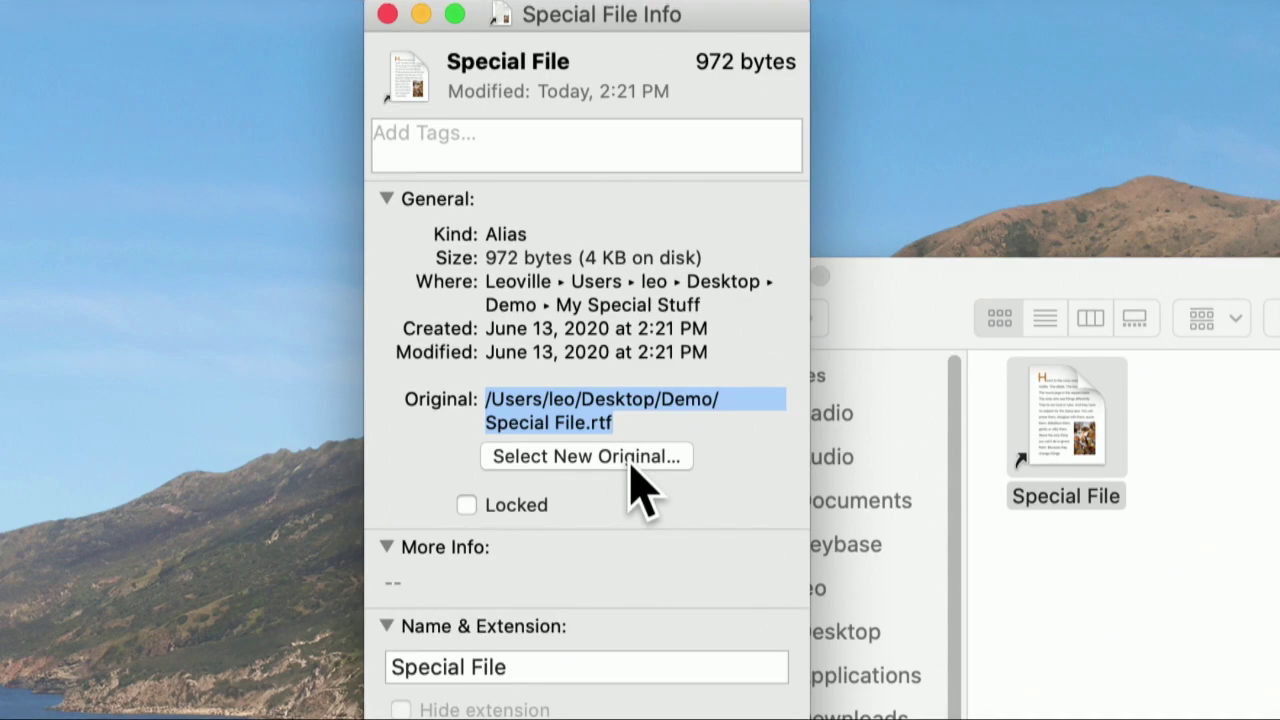
pyautogui.click(387, 14)
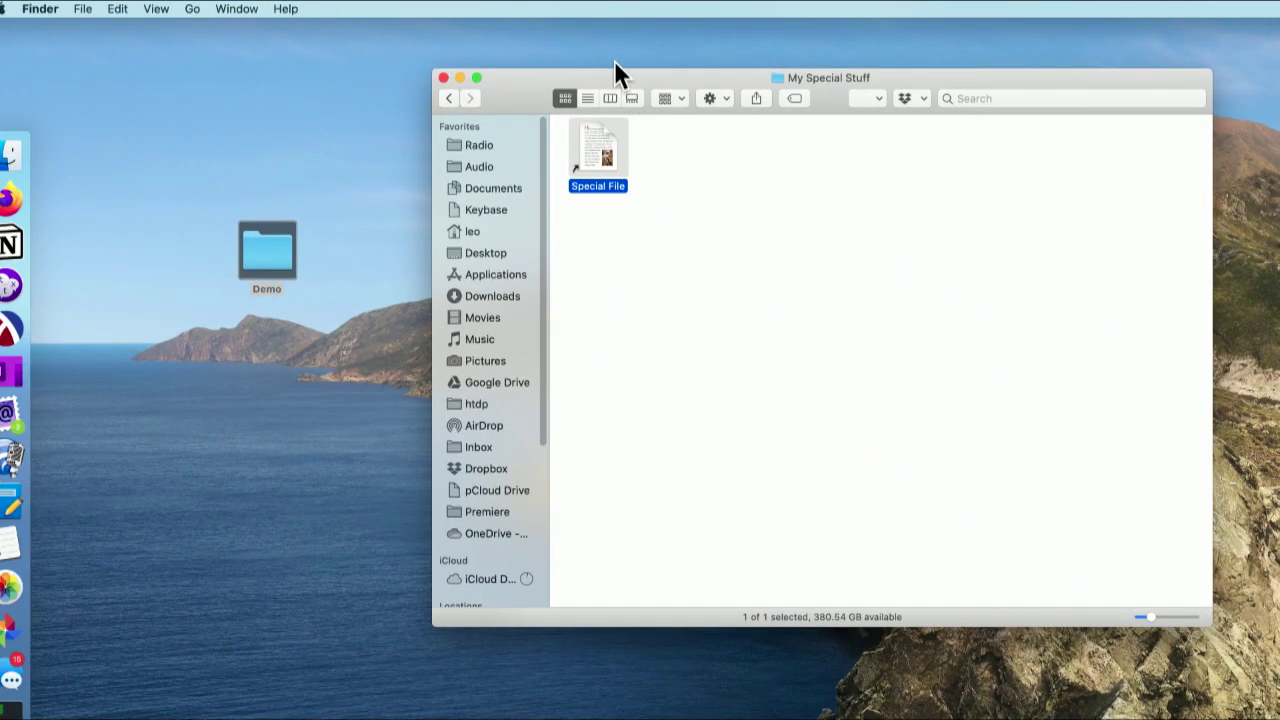
# Step: Shift the My Special Stuff window and move the Special File alias away from the folder's corner
pyautogui.moveTo(614, 70); pyautogui.dragTo(549, 66)
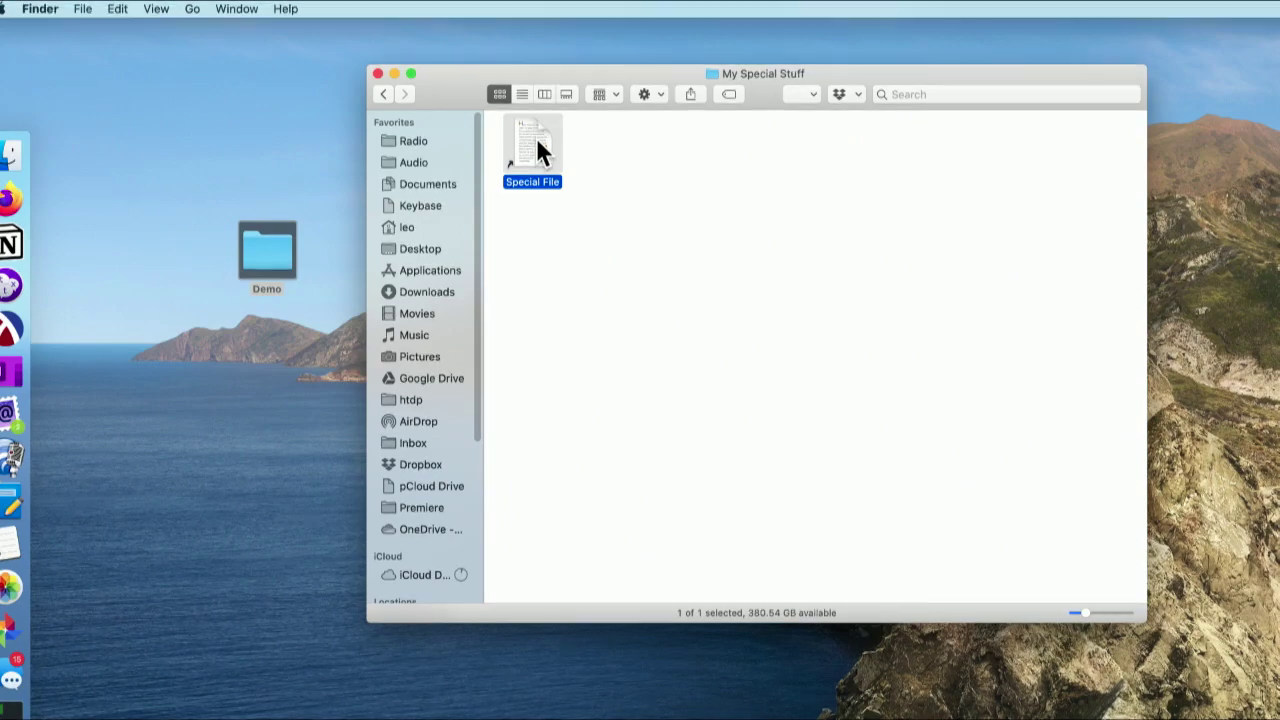
pyautogui.moveTo(536, 137); pyautogui.dragTo(625, 180)
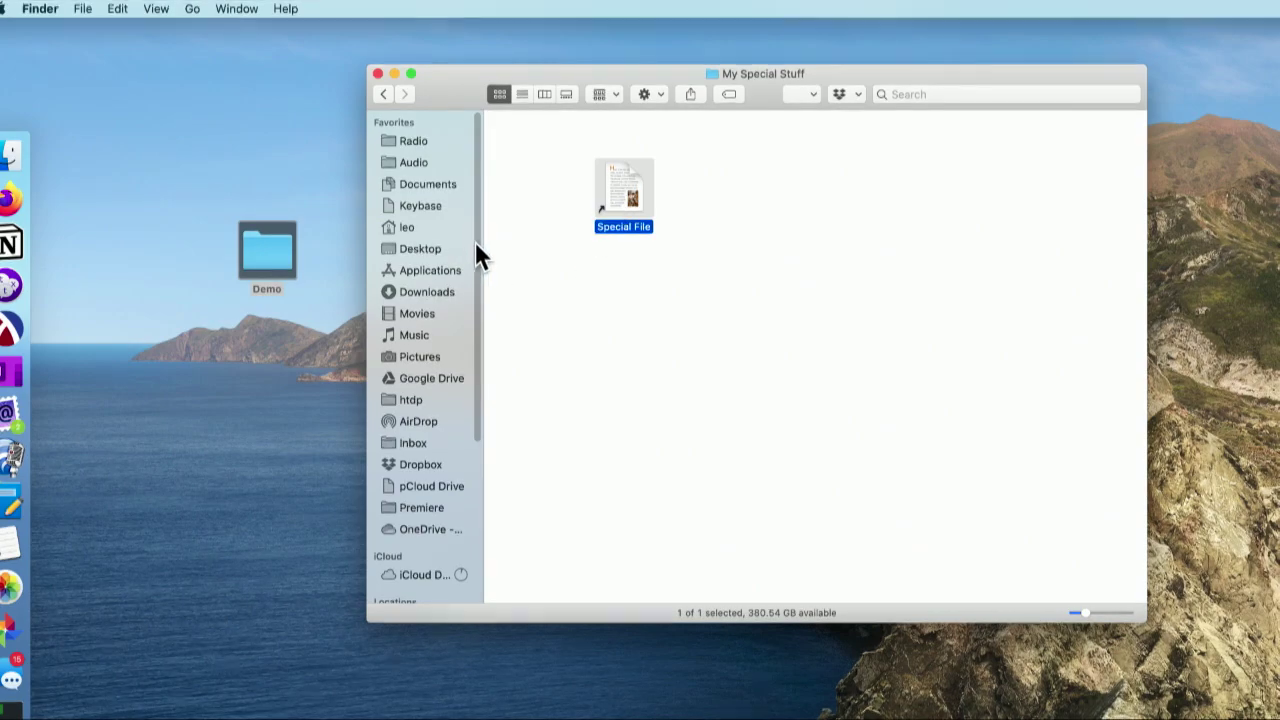
# Step: Move Special File, Special File alias and Special File alias 2 from the Desktop's Demo folder to the Trash
pyautogui.click(419, 247)
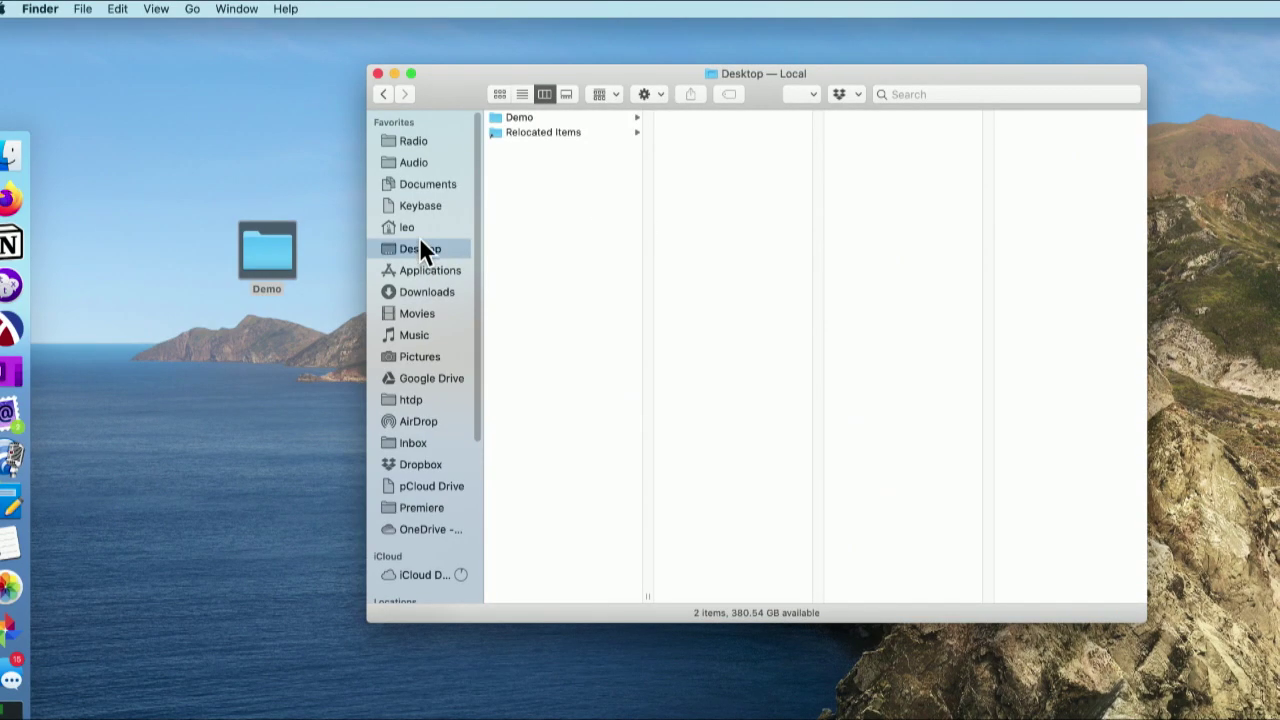
pyautogui.click(250, 240)
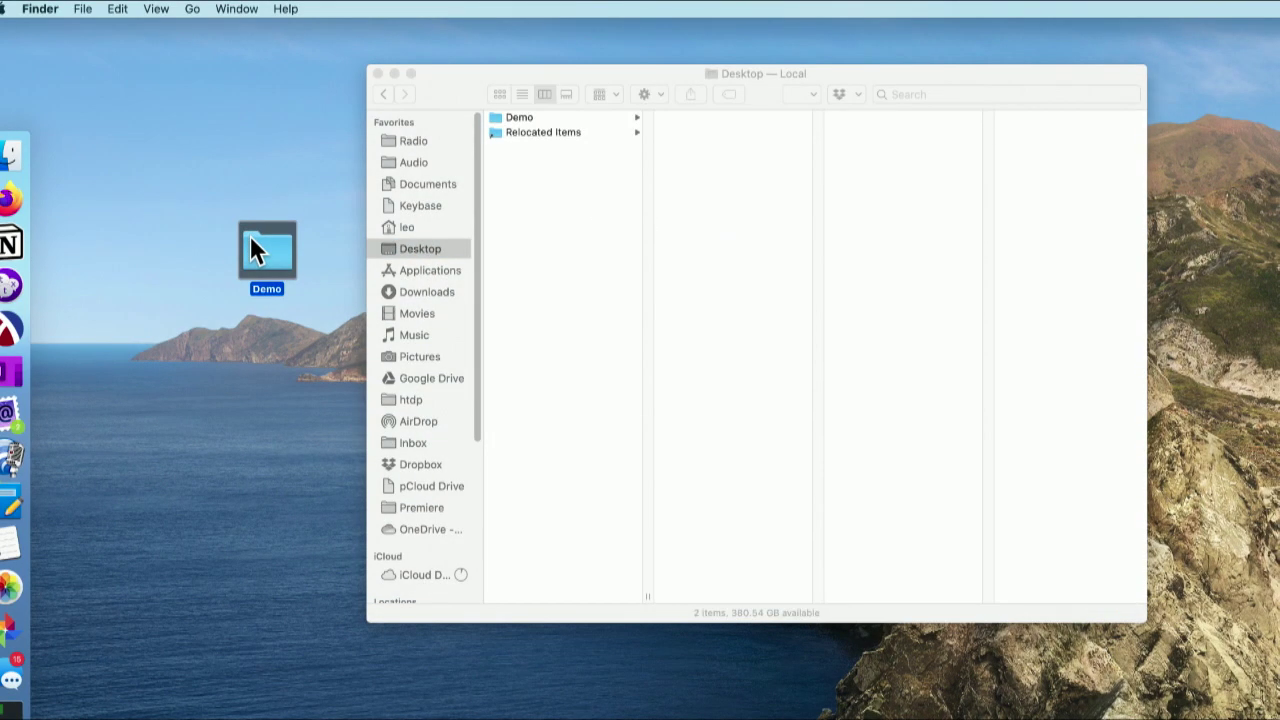
pyautogui.click(510, 110)
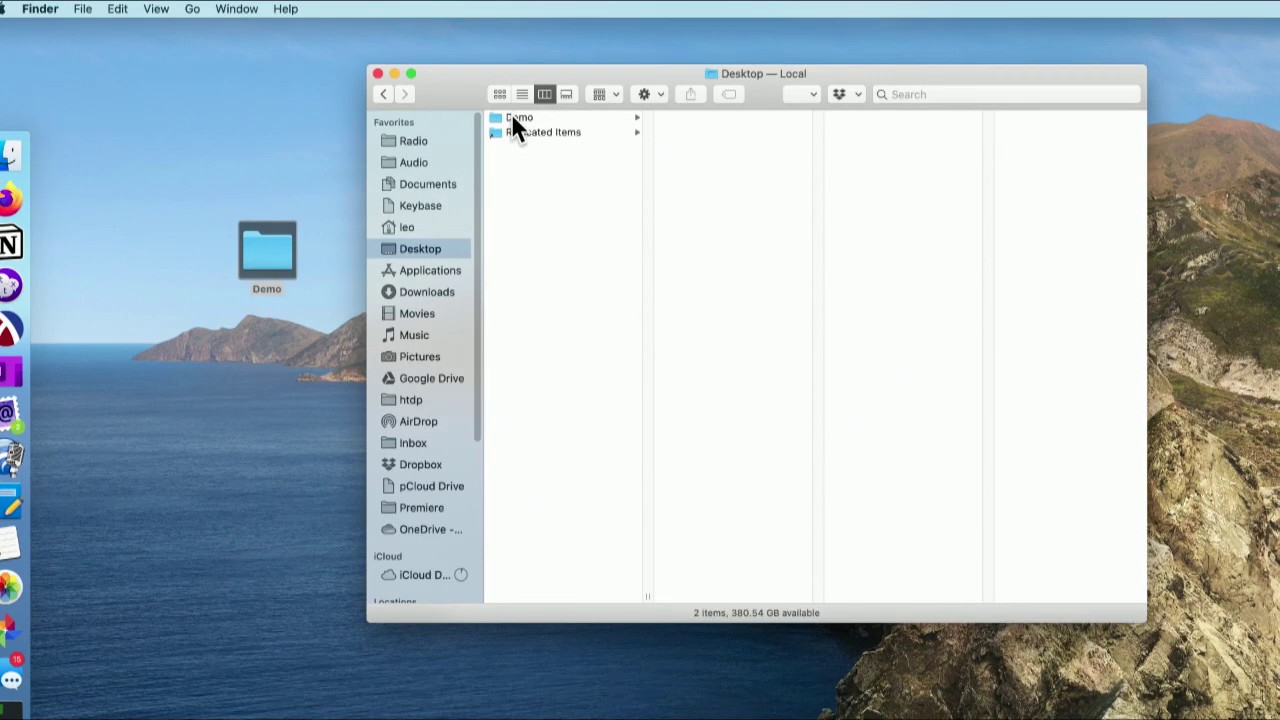
pyautogui.click(511, 116)
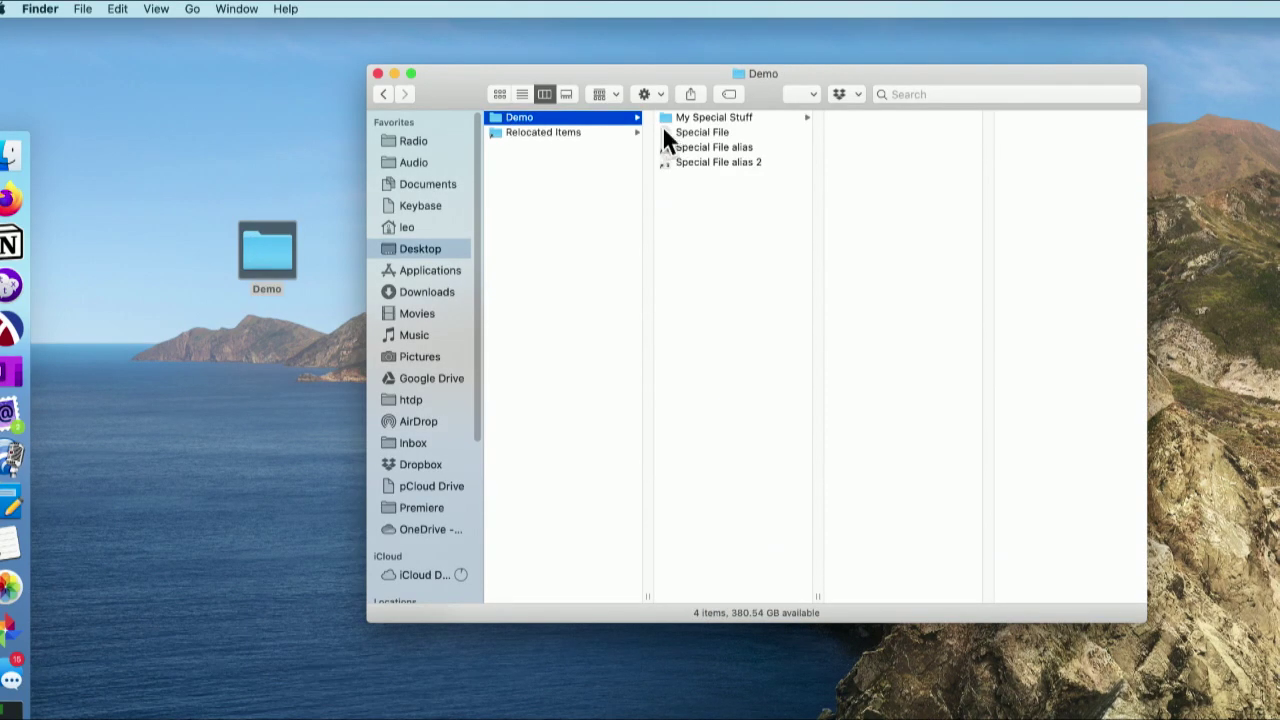
pyautogui.click(727, 162)
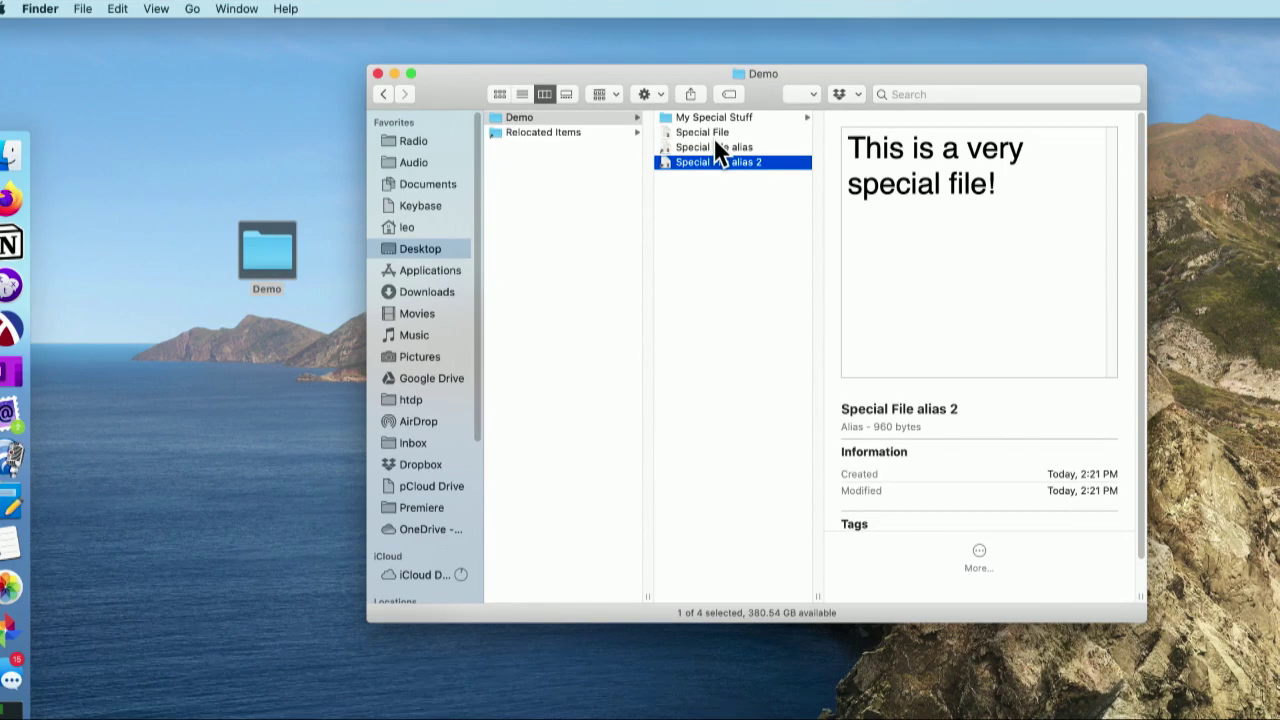
pyautogui.click(711, 134)
pyautogui.click(713, 149)
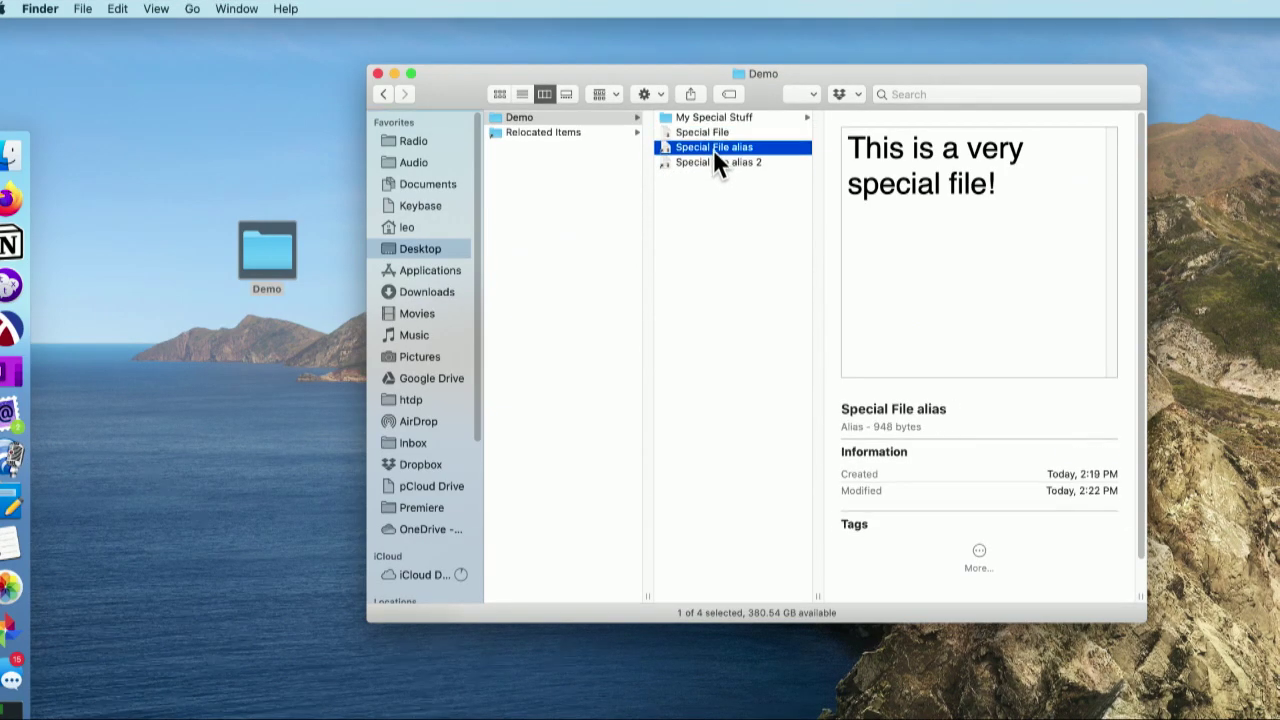
pyautogui.click(716, 160)
pyautogui.keyDown('shift'); pyautogui.click(713, 132); pyautogui.keyUp('shift')
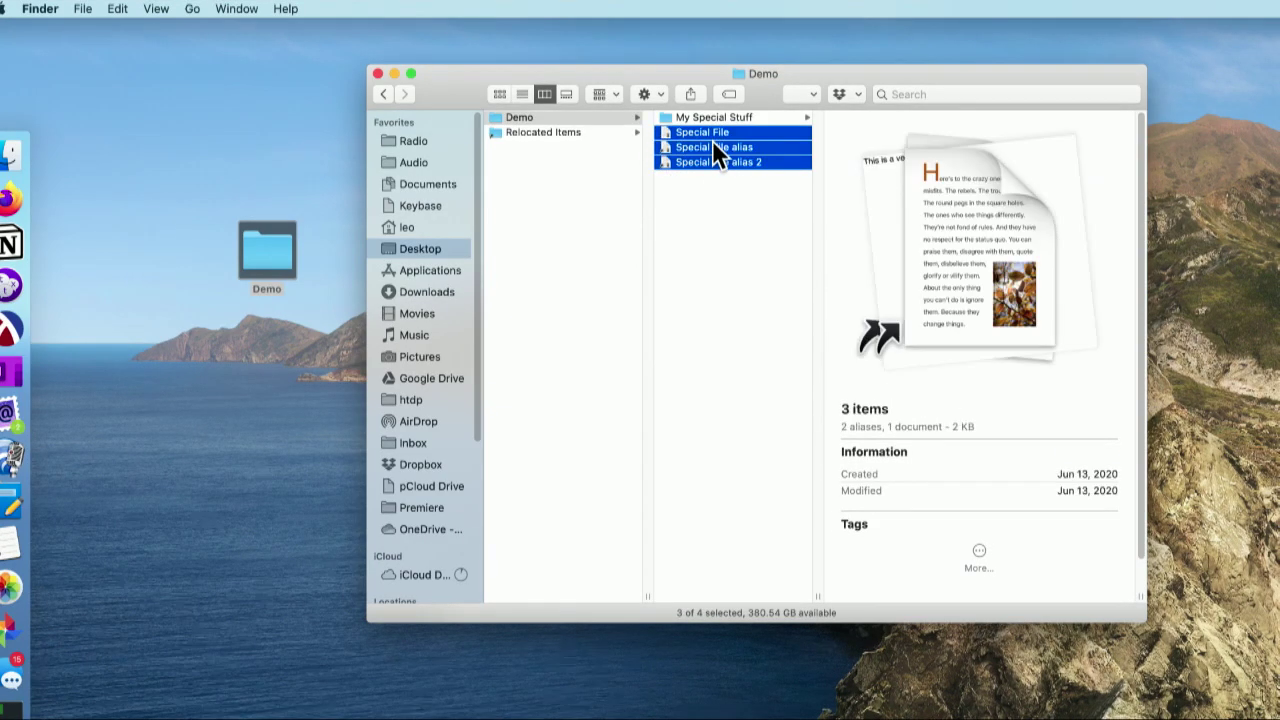
pyautogui.press('super+BackSpace')
# Step: Try to open the Special File alias inside the My Special Stuff folder
pyautogui.click(690, 117)
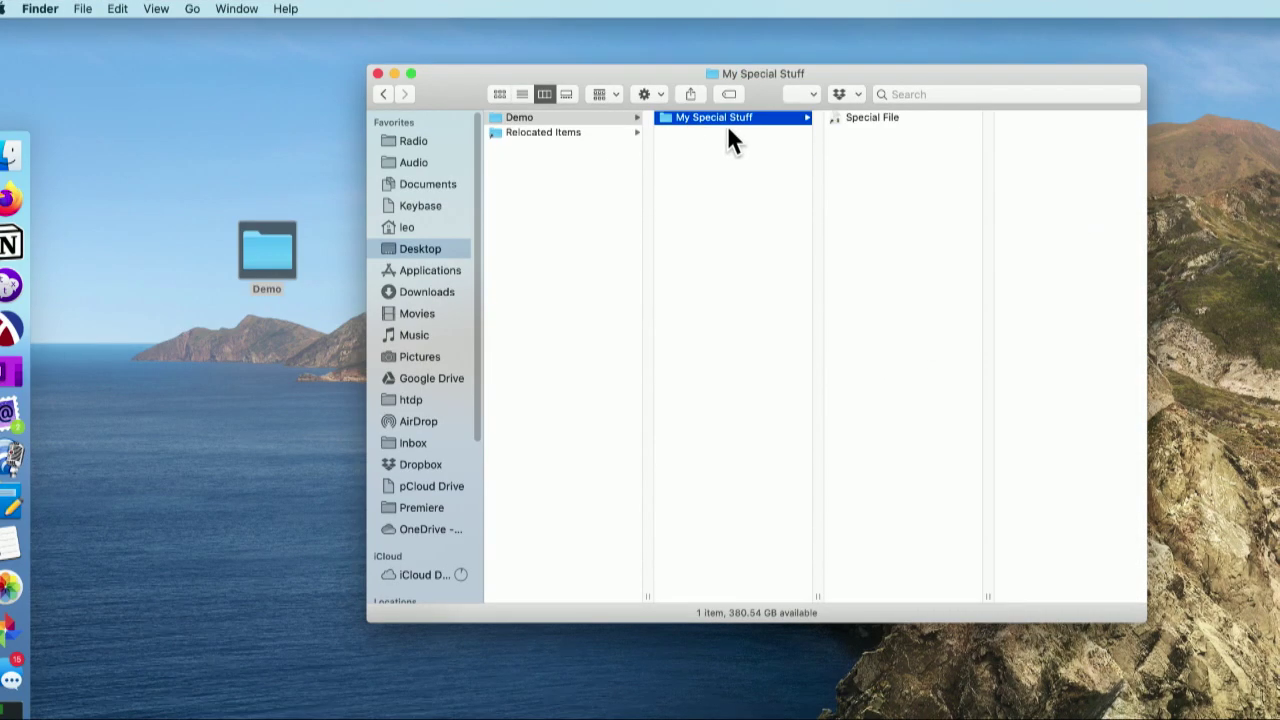
pyautogui.click(866, 117)
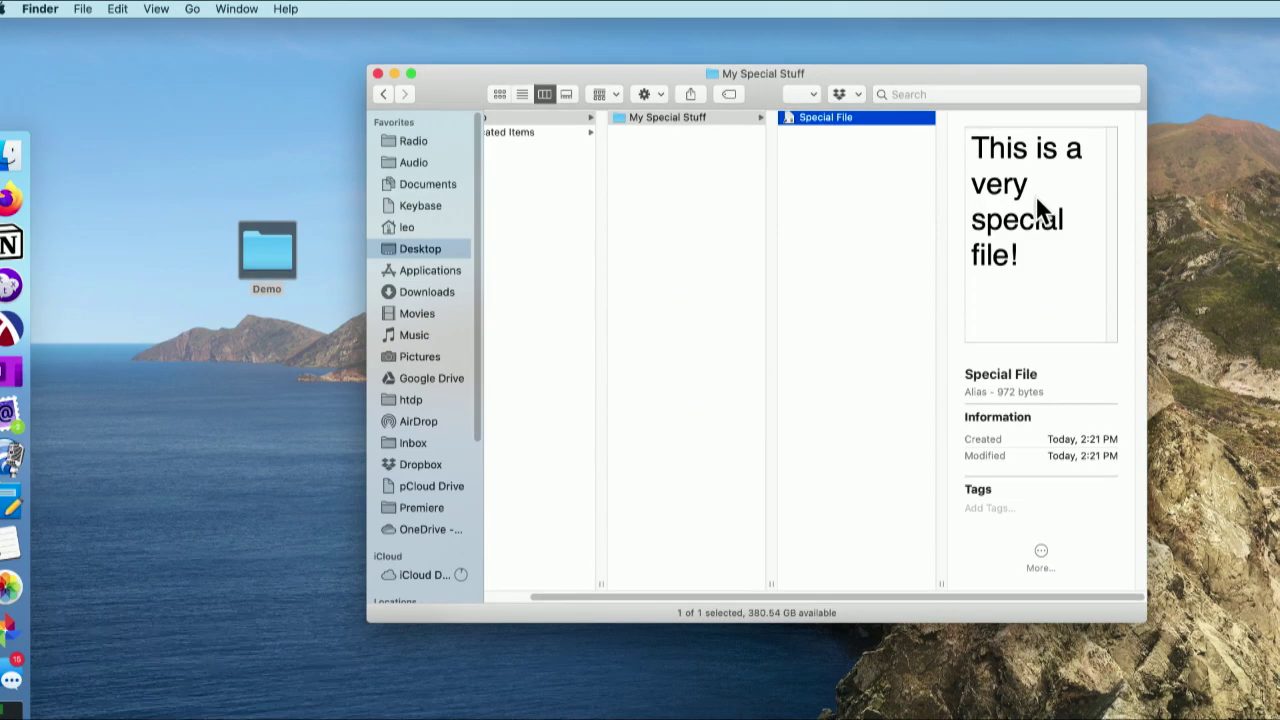
pyautogui.doubleClick(831, 117)
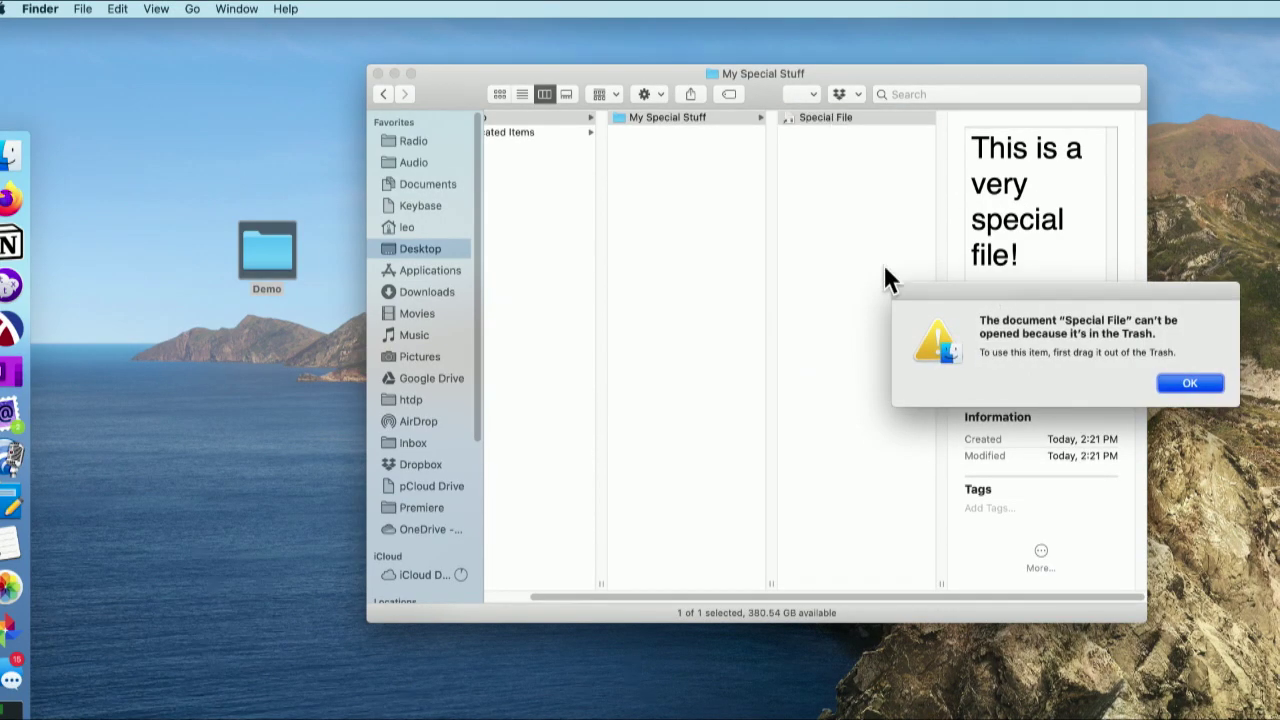
# Step: Dismiss the alert about the trashed Special File and permanently empty the Trash
pyautogui.moveTo(957, 286); pyautogui.dragTo(597, 162)
pyautogui.click(818, 261)
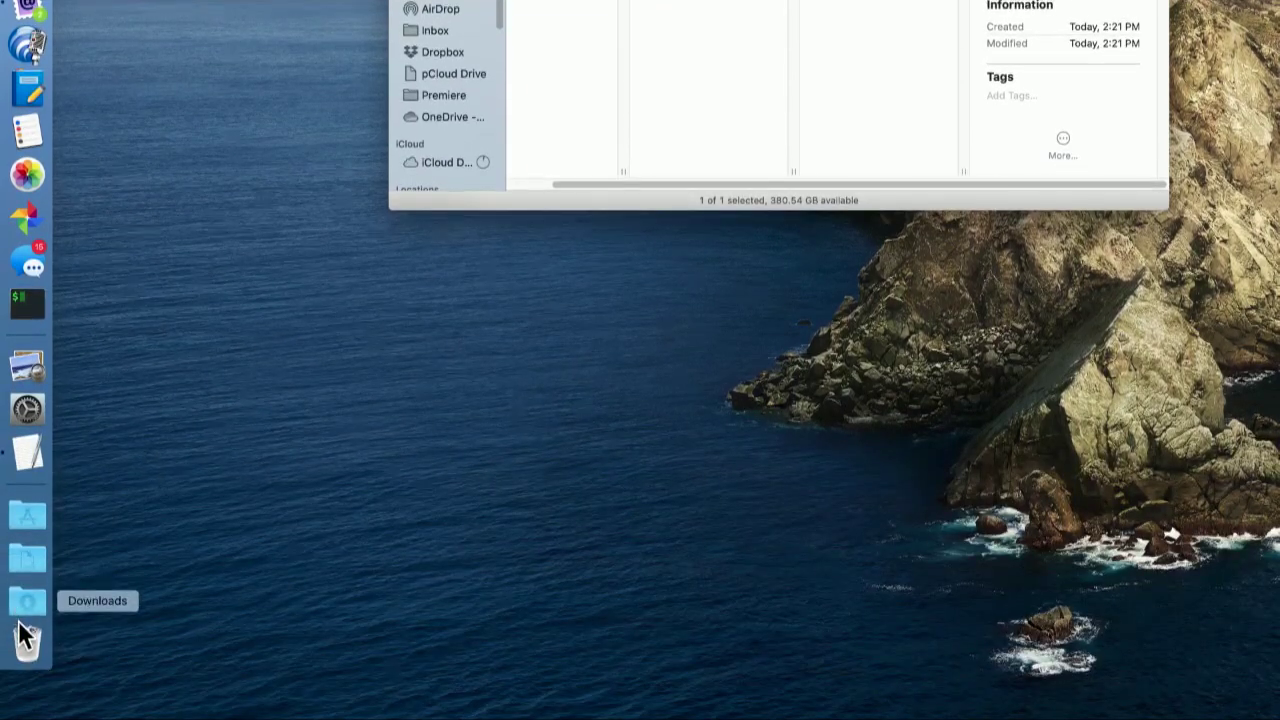
pyautogui.rightClick(25, 637)
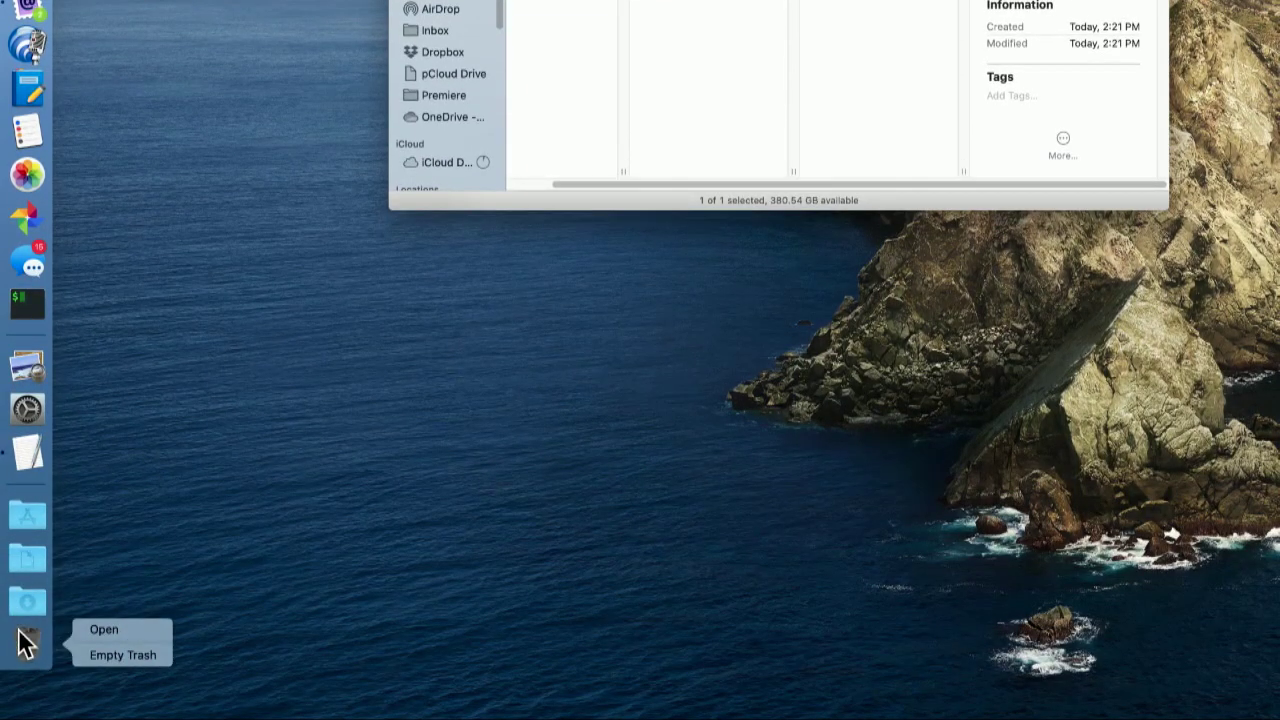
pyautogui.click(103, 656)
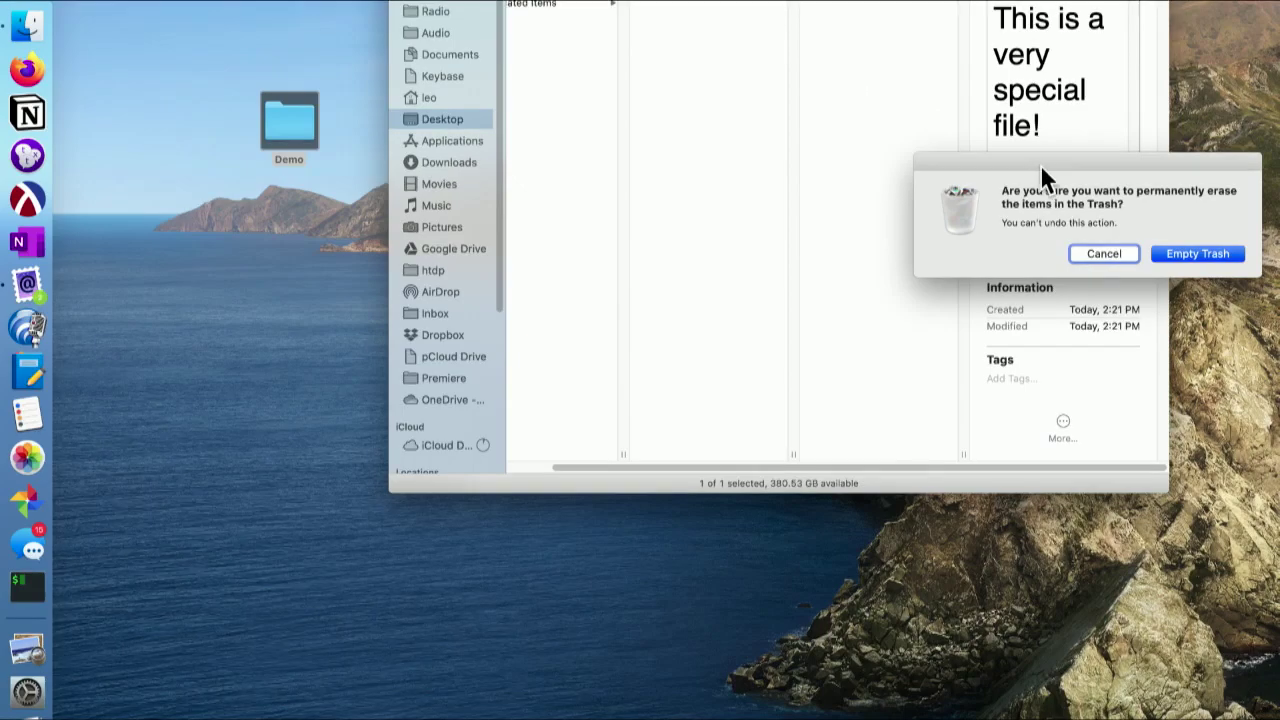
pyautogui.click(1156, 250)
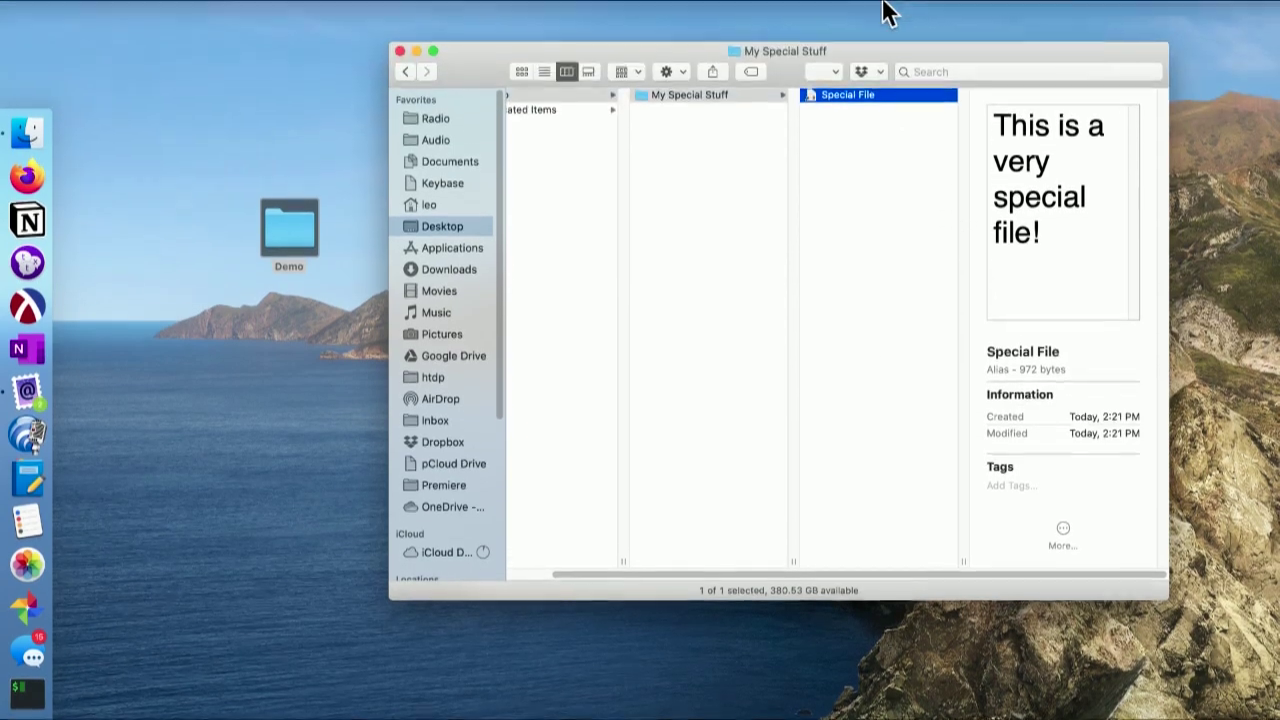
# Step: Shift the My Special Stuff window, examine the original path in the Special File alias's info, then close the info window
pyautogui.click(640, 124)
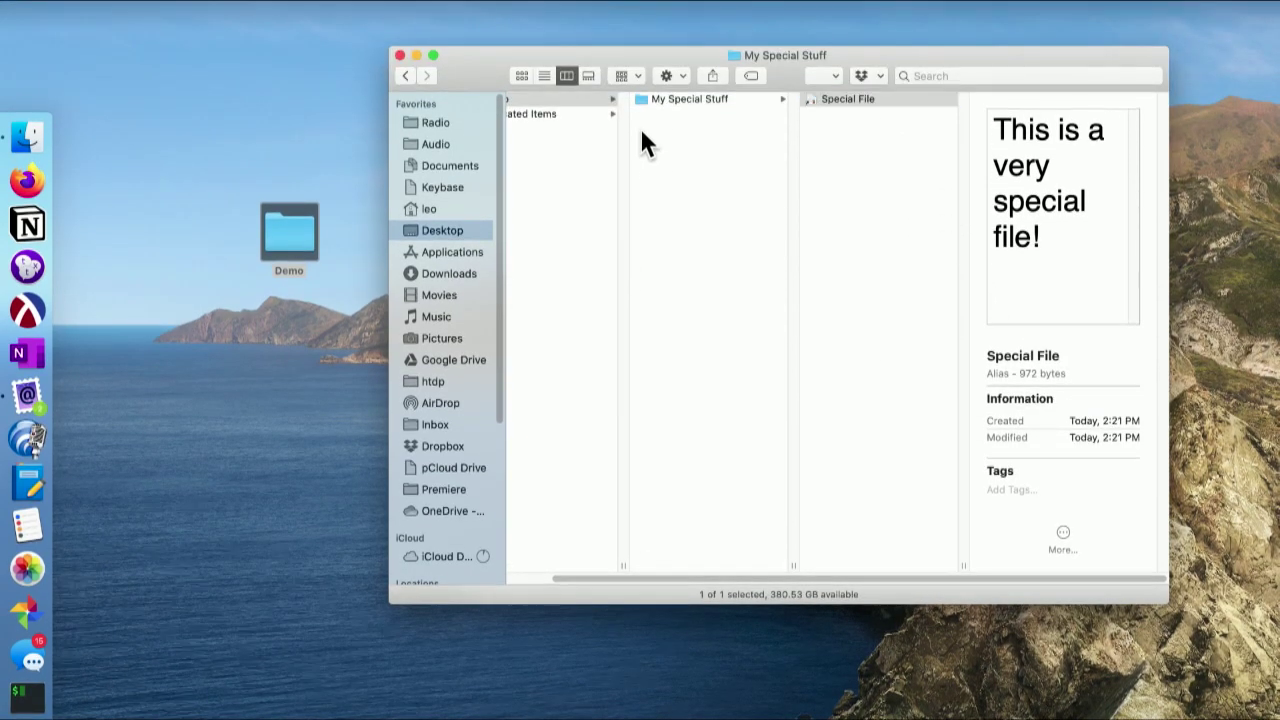
pyautogui.click(710, 95)
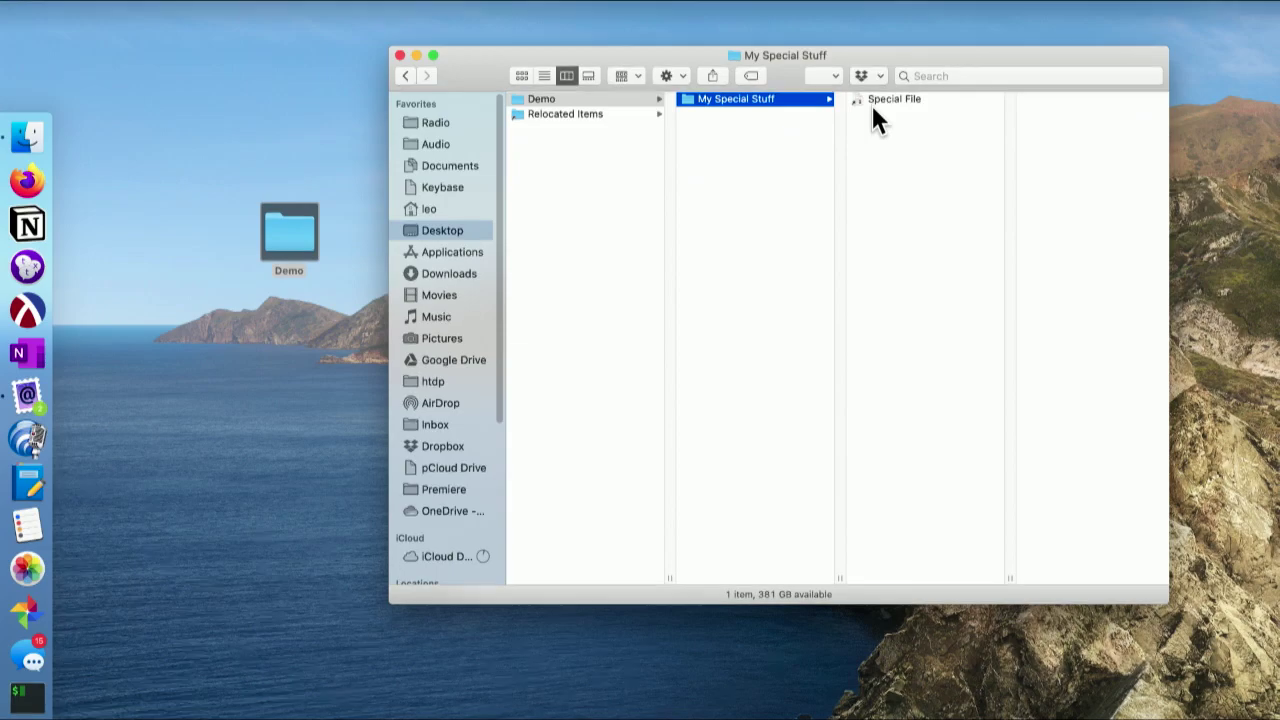
pyautogui.moveTo(877, 47); pyautogui.dragTo(779, 55)
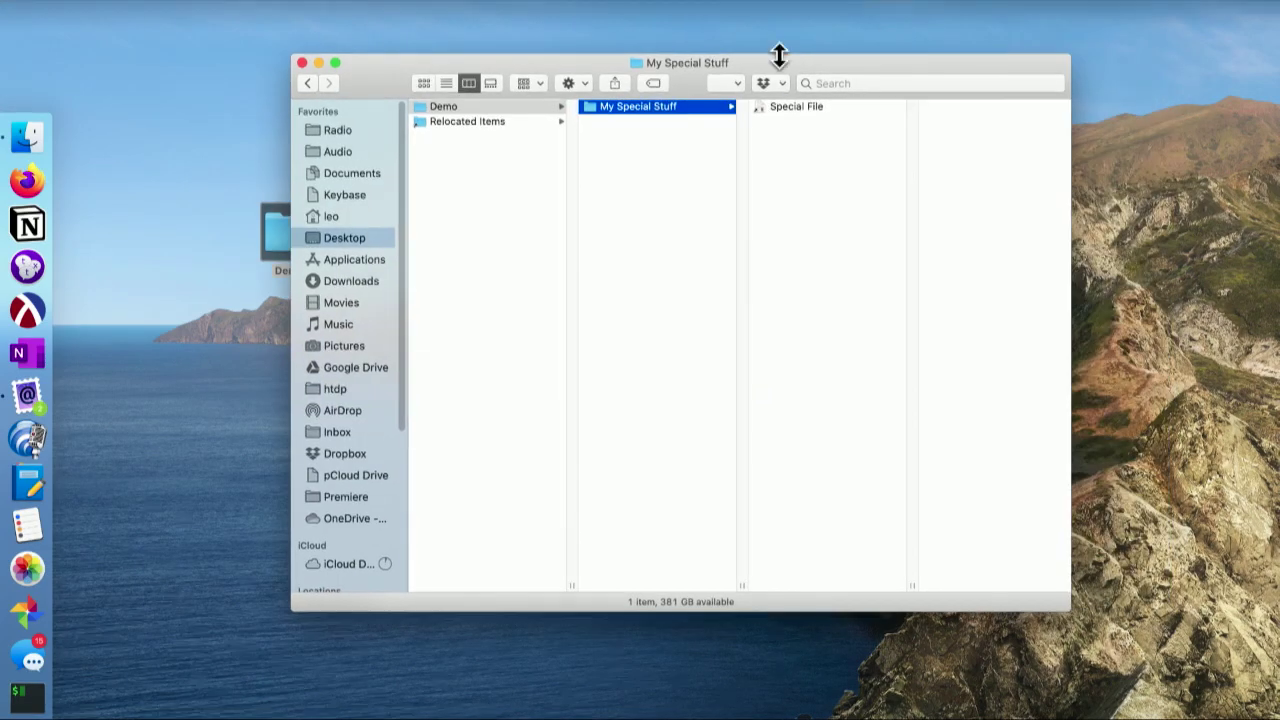
pyautogui.click(790, 109)
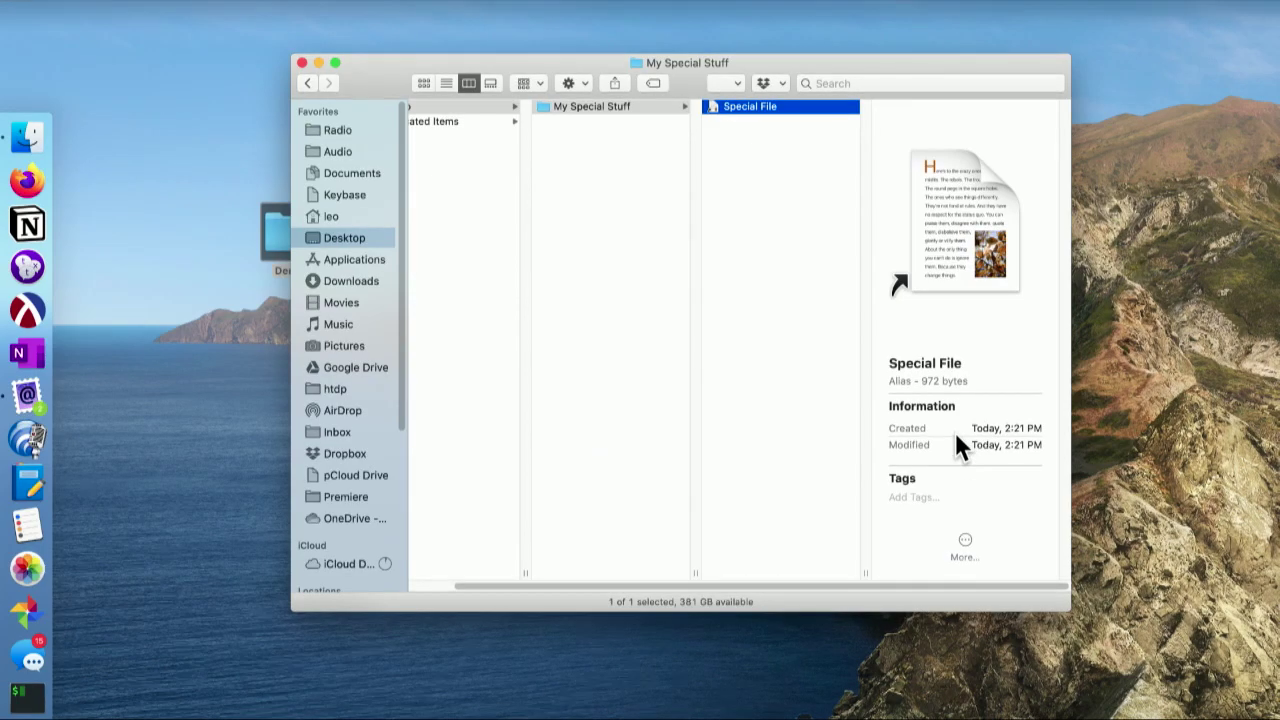
pyautogui.rightClick(766, 104)
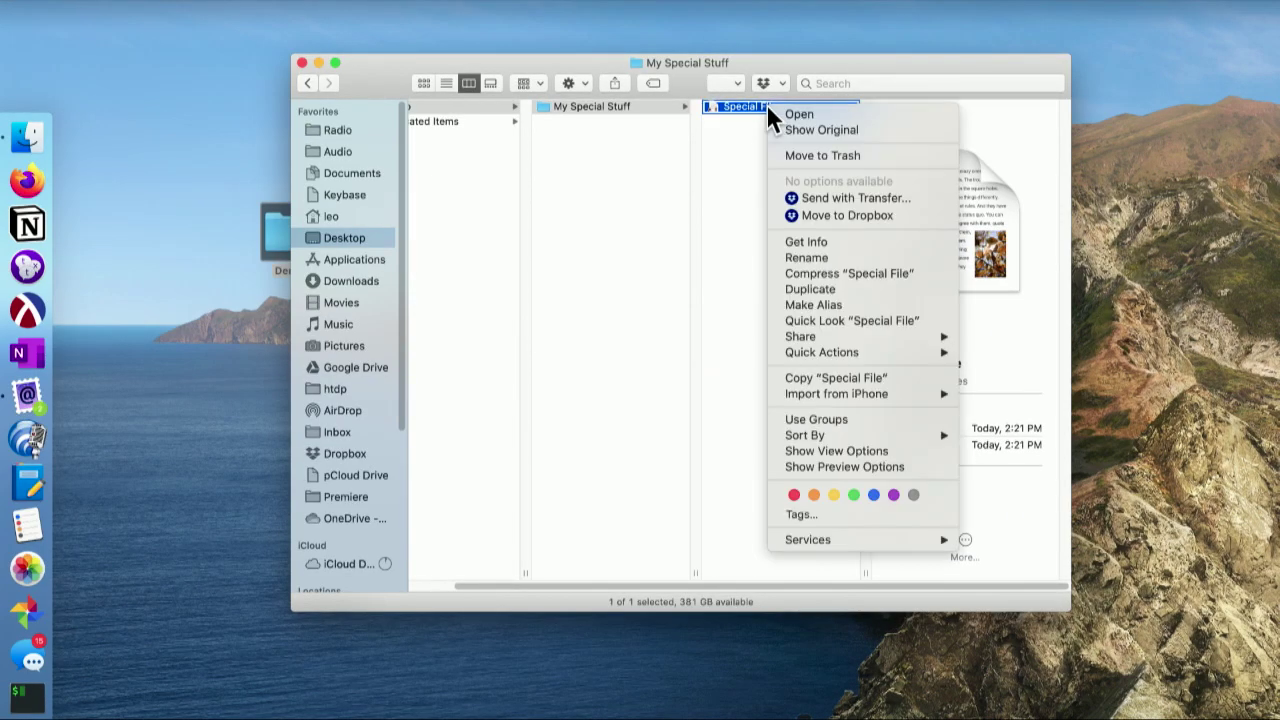
pyautogui.click(791, 243)
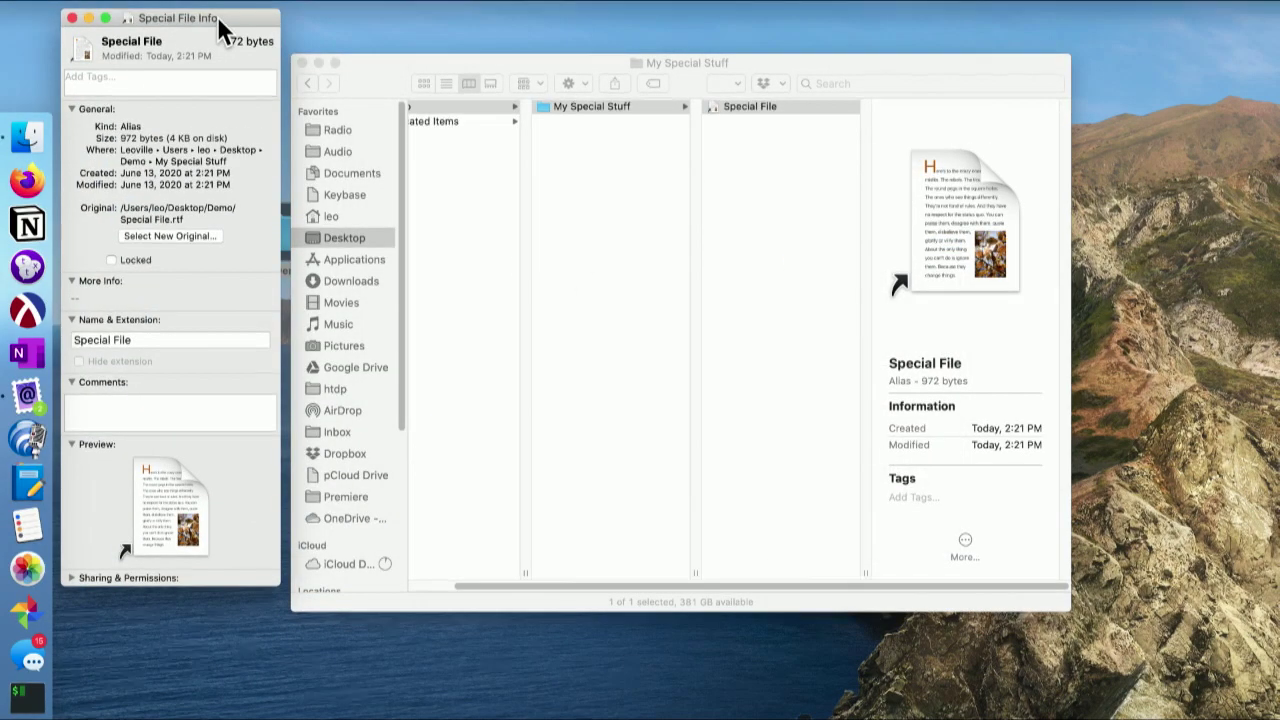
pyautogui.moveTo(222, 20); pyautogui.dragTo(828, 112)
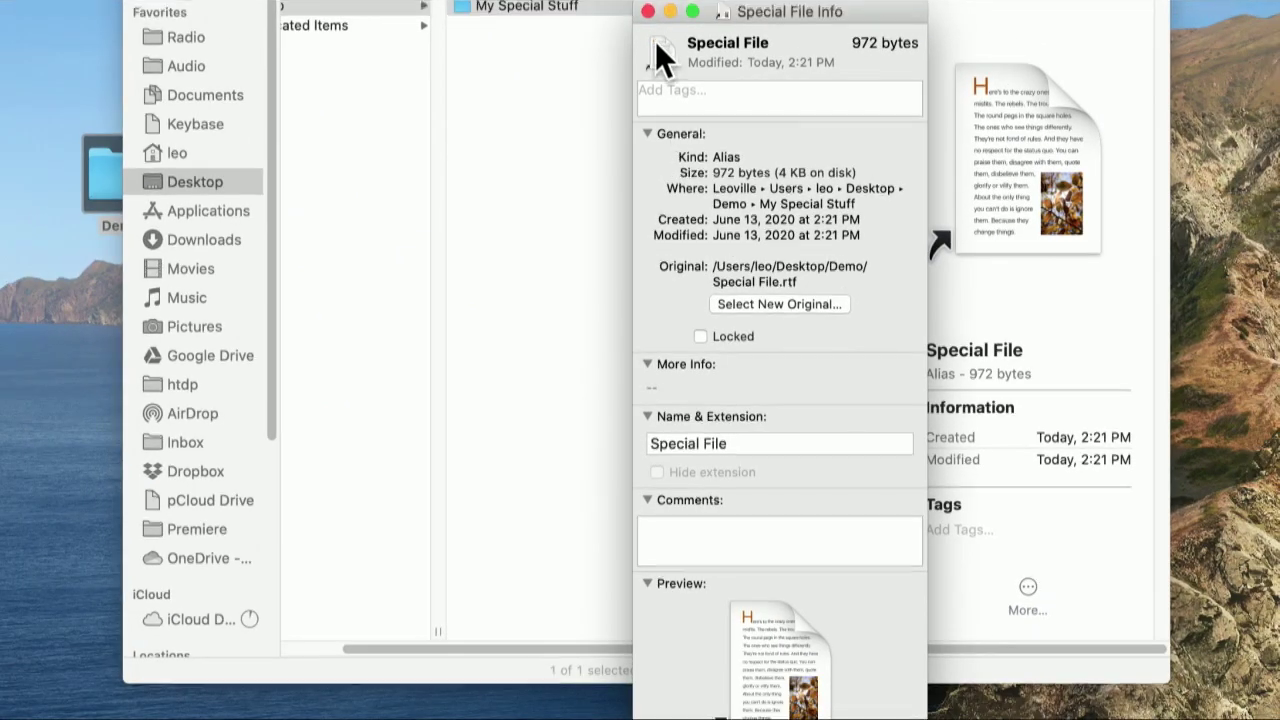
pyautogui.click(647, 11)
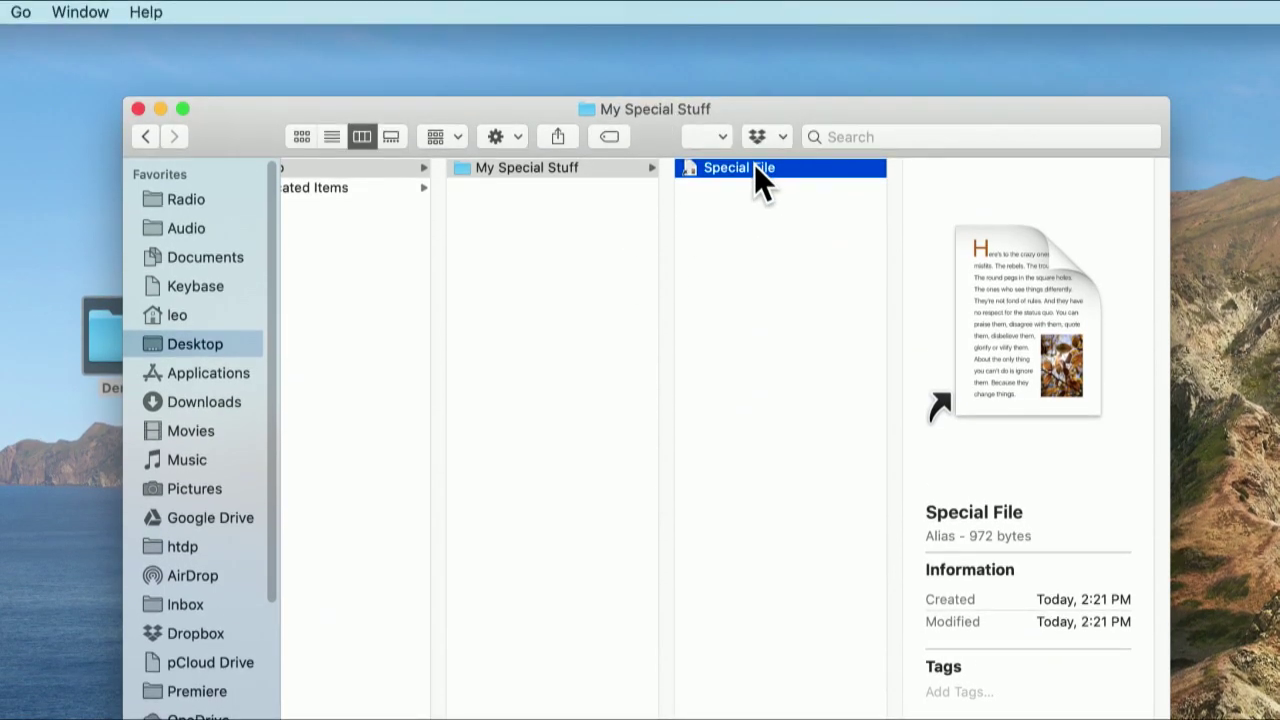
# Step: Try to open the Special File alias, then dismiss the alert without fixing or deleting the alias
pyautogui.doubleClick(755, 6)
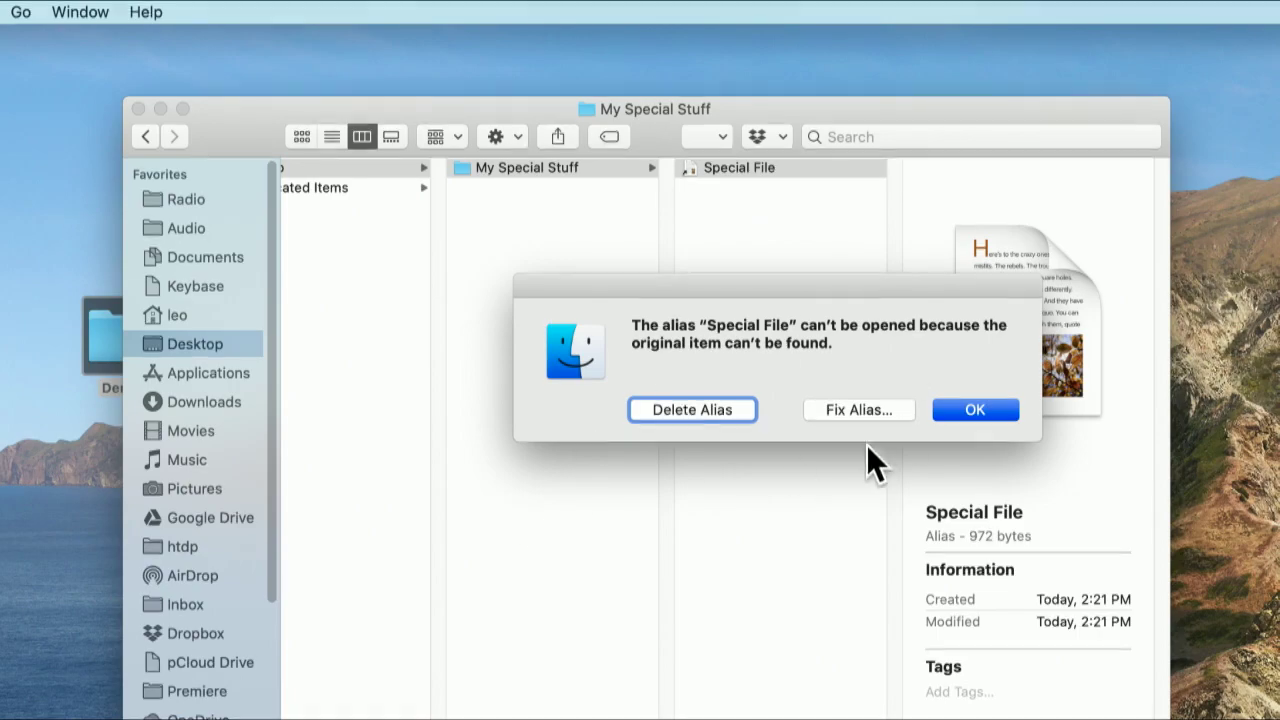
pyautogui.moveTo(686, 287); pyautogui.dragTo(619, 280)
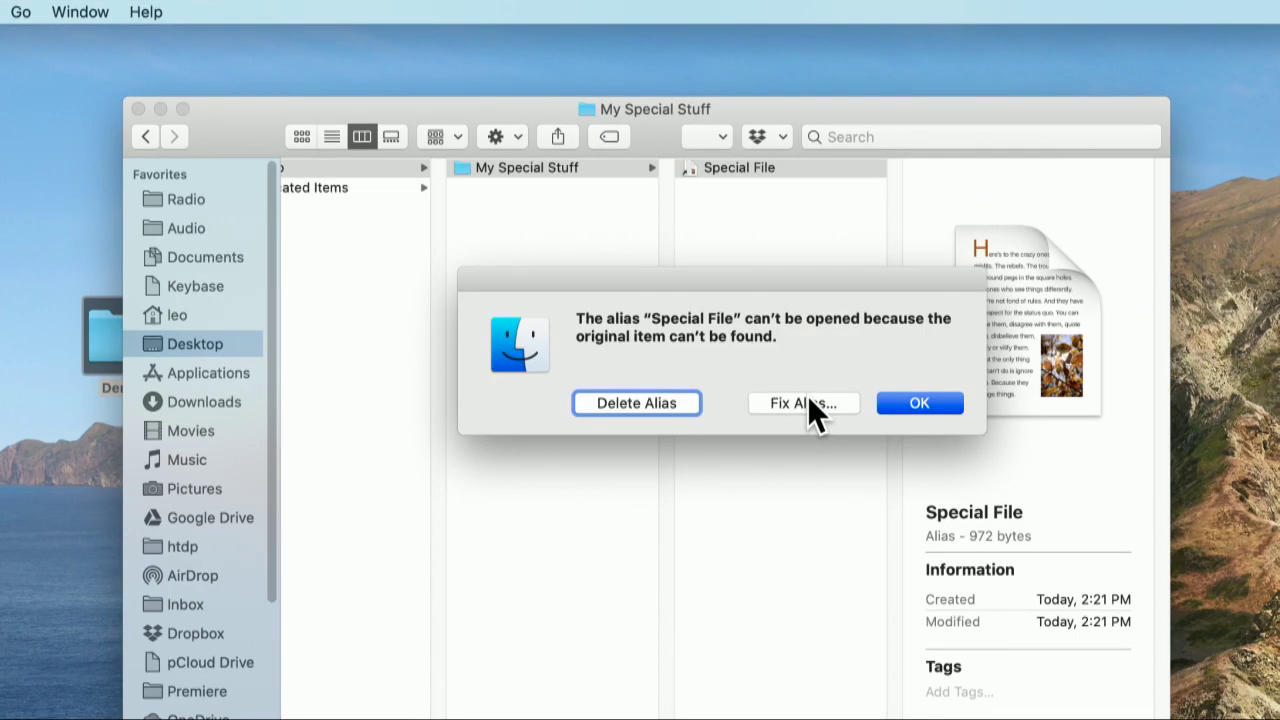
pyautogui.click(899, 404)
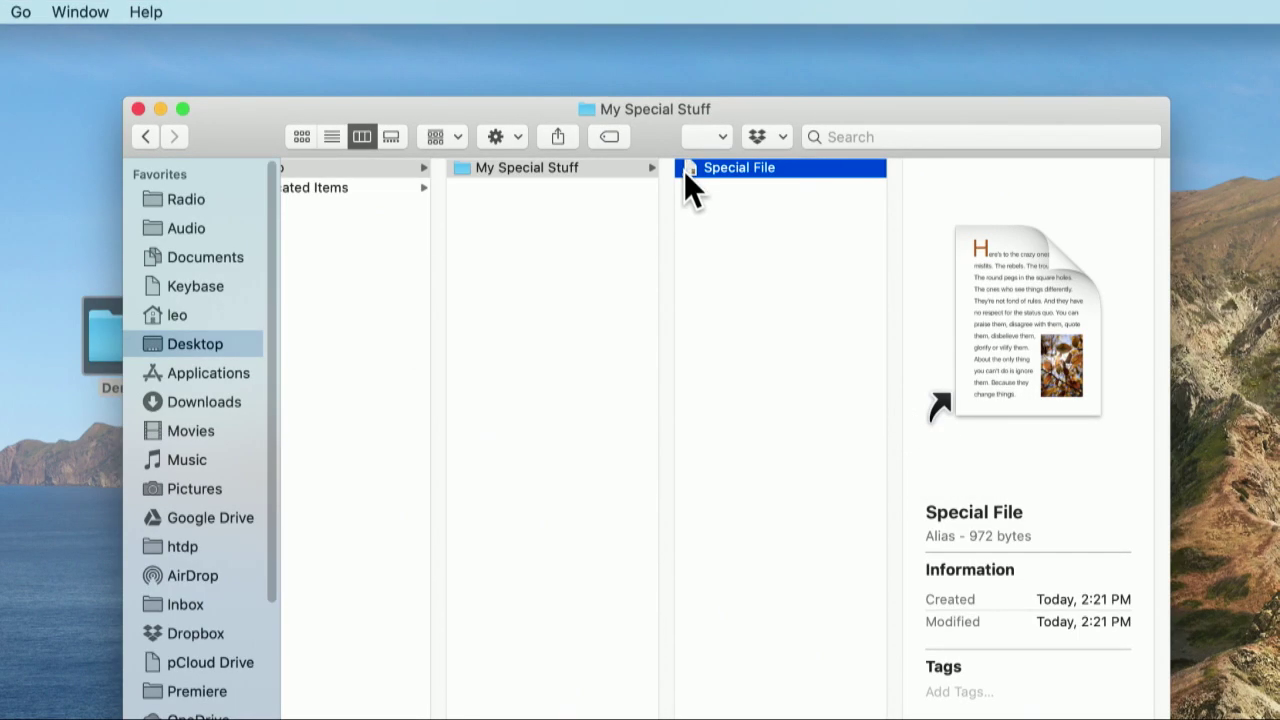
# Step: Move the Special File alias and the My Special Stuff folder to the Trash
pyautogui.press('super+BackSpace')
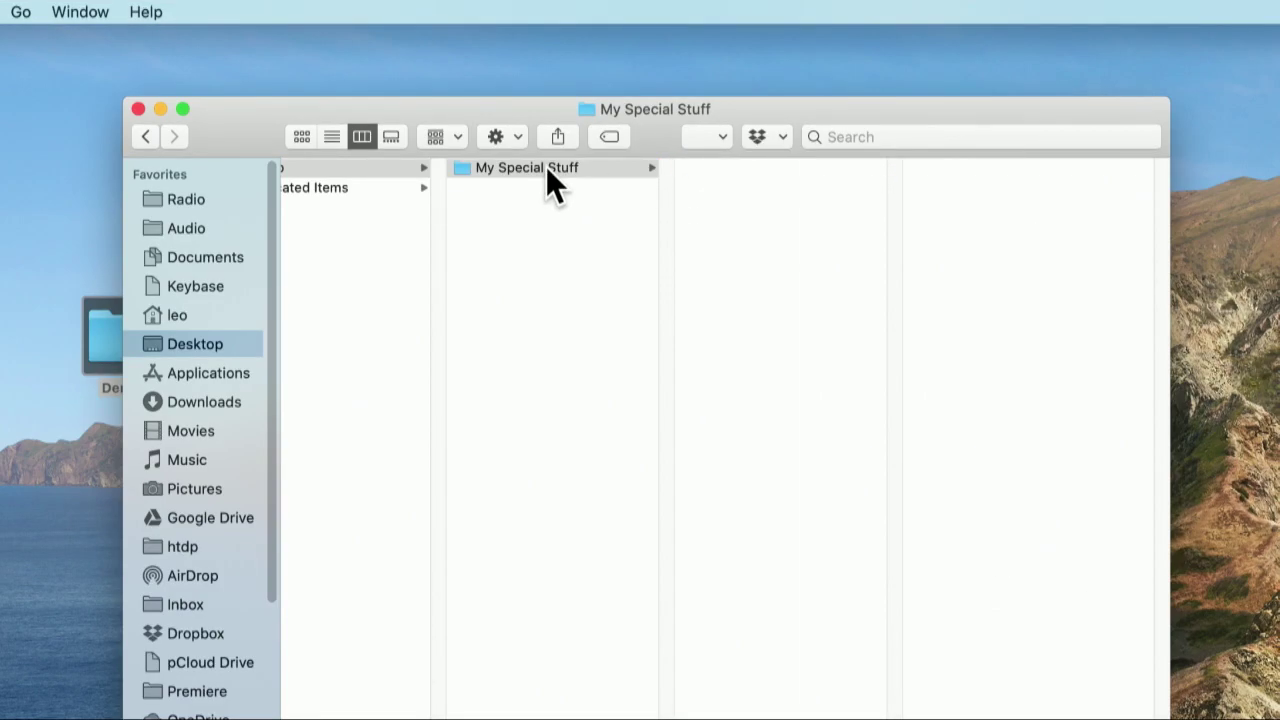
pyautogui.click(546, 168)
pyautogui.press('Left')
pyautogui.press('Return')
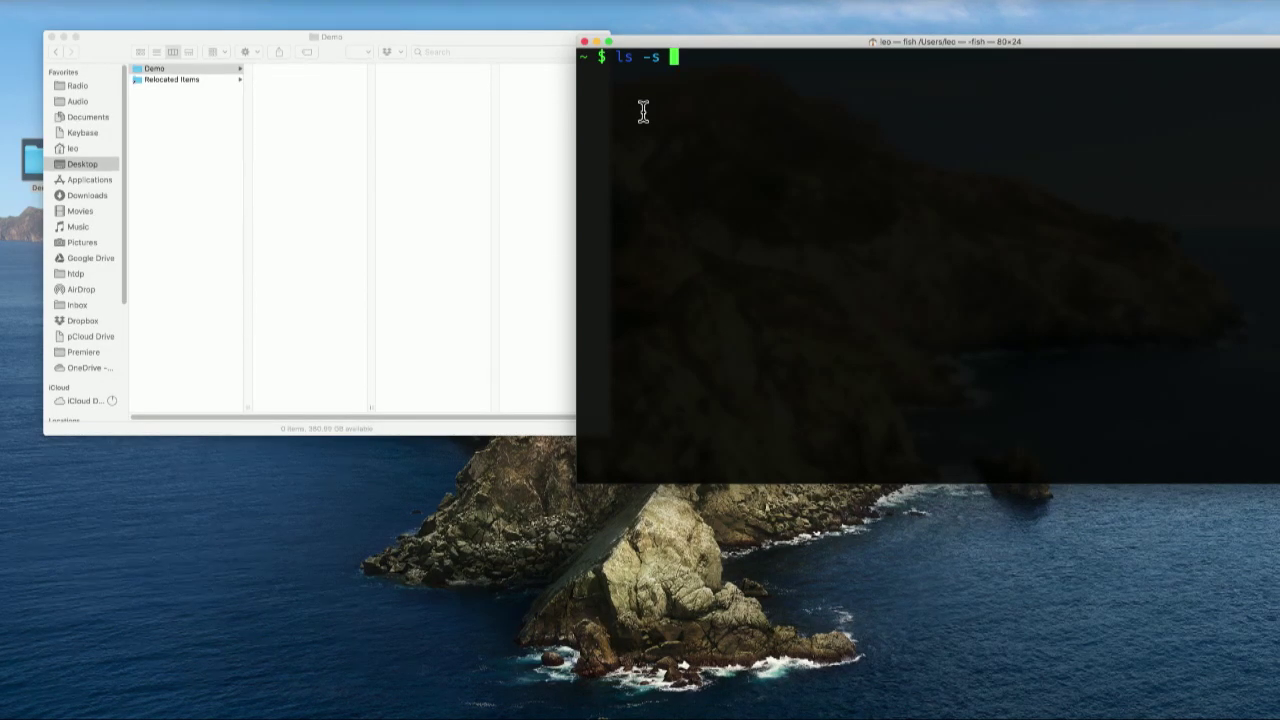
# Step: Write "This is my NEW special file." in a new TextEdit document and save it as "NEW special file" in the Desktop's Demo folder
pyautogui.write('This ')
pyautogui.write('is my NEW special file.')
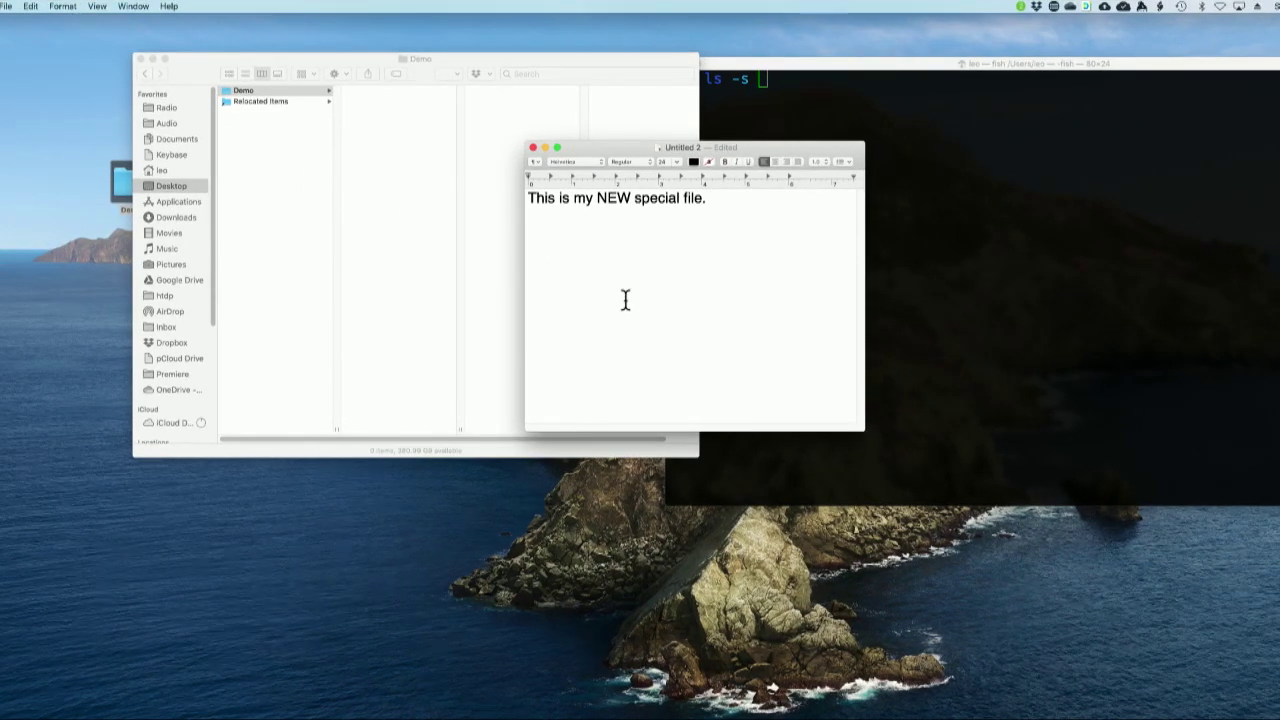
pyautogui.press('super+s')
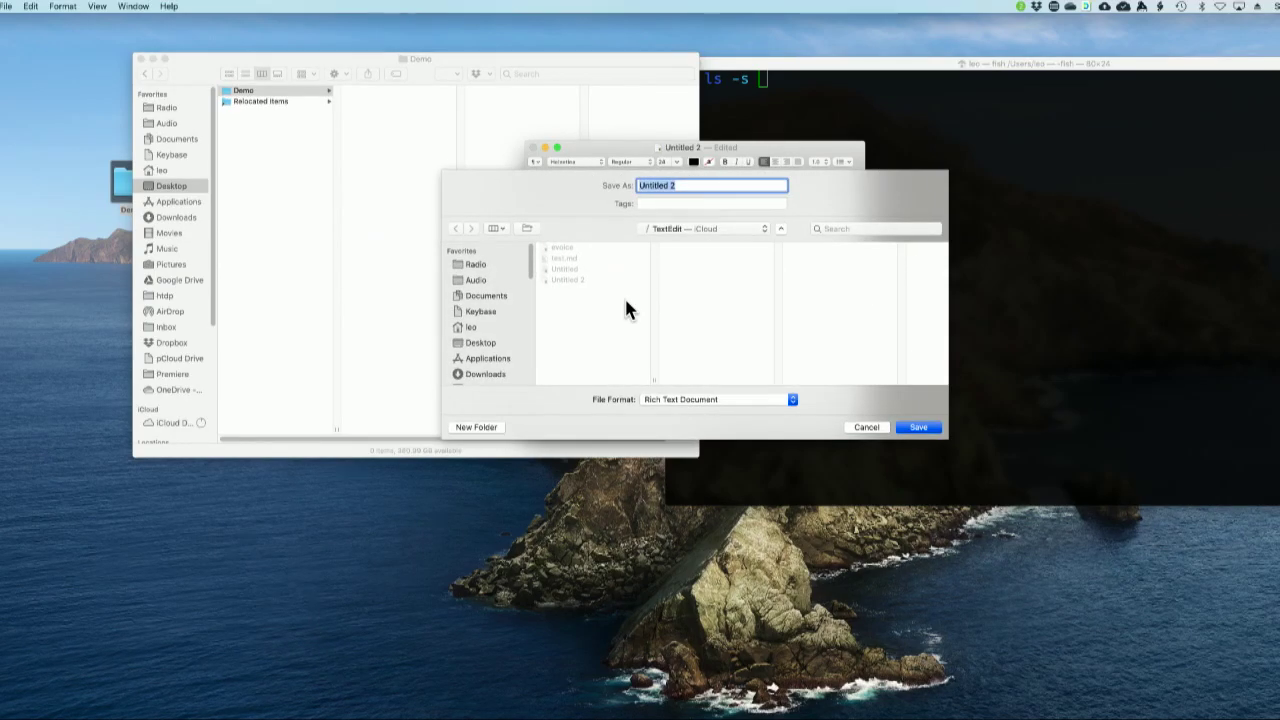
pyautogui.click(475, 342)
pyautogui.click(552, 248)
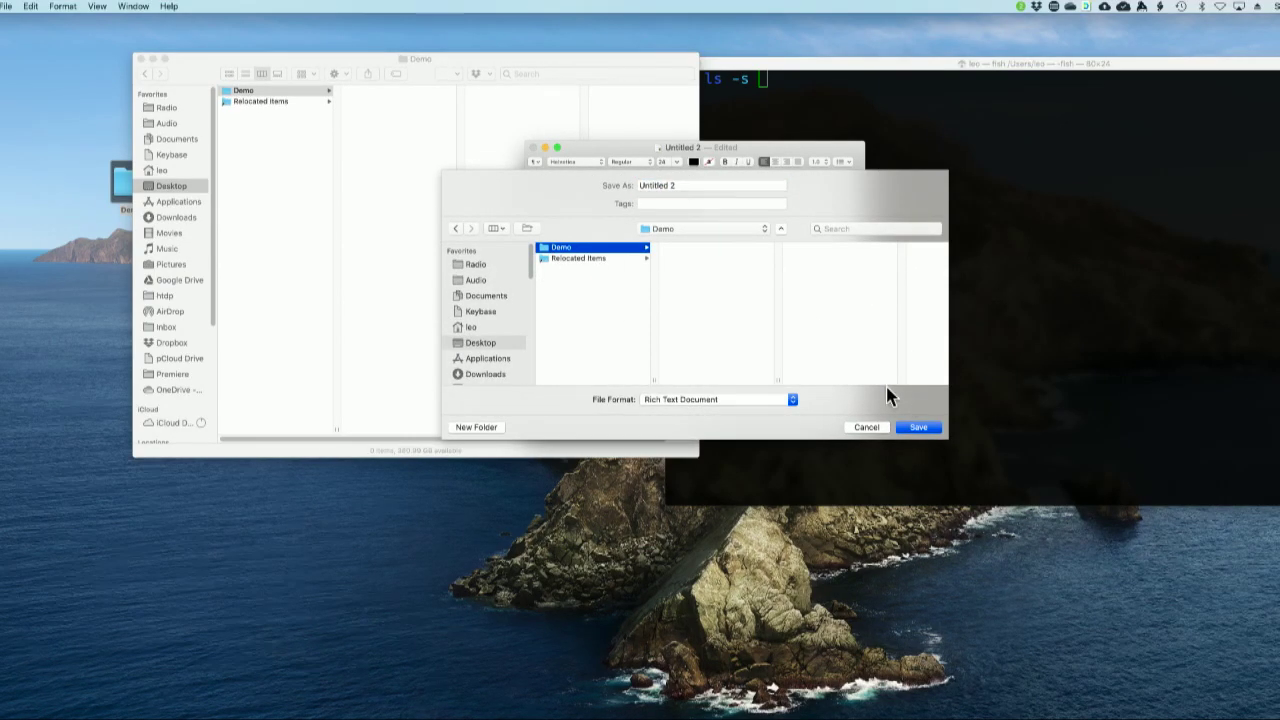
pyautogui.click(677, 185)
pyautogui.tripleClick(677, 185)
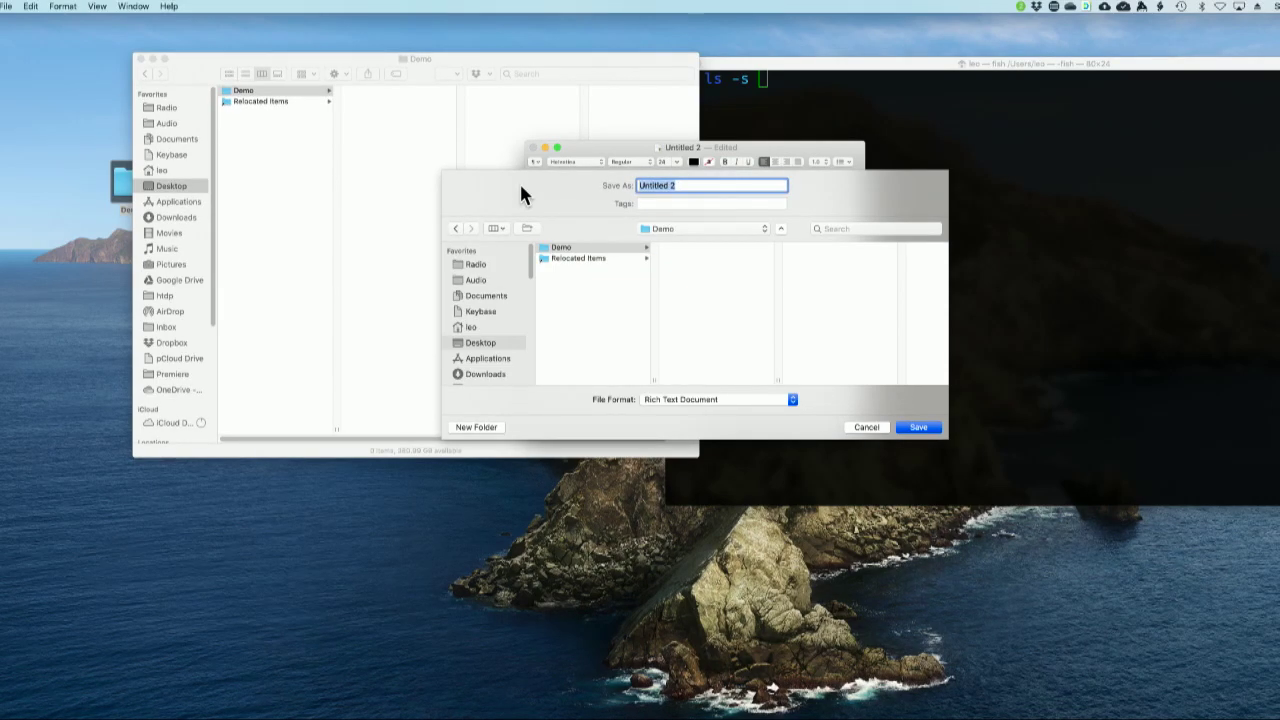
pyautogui.write('NEW special file')
pyautogui.press('Return')
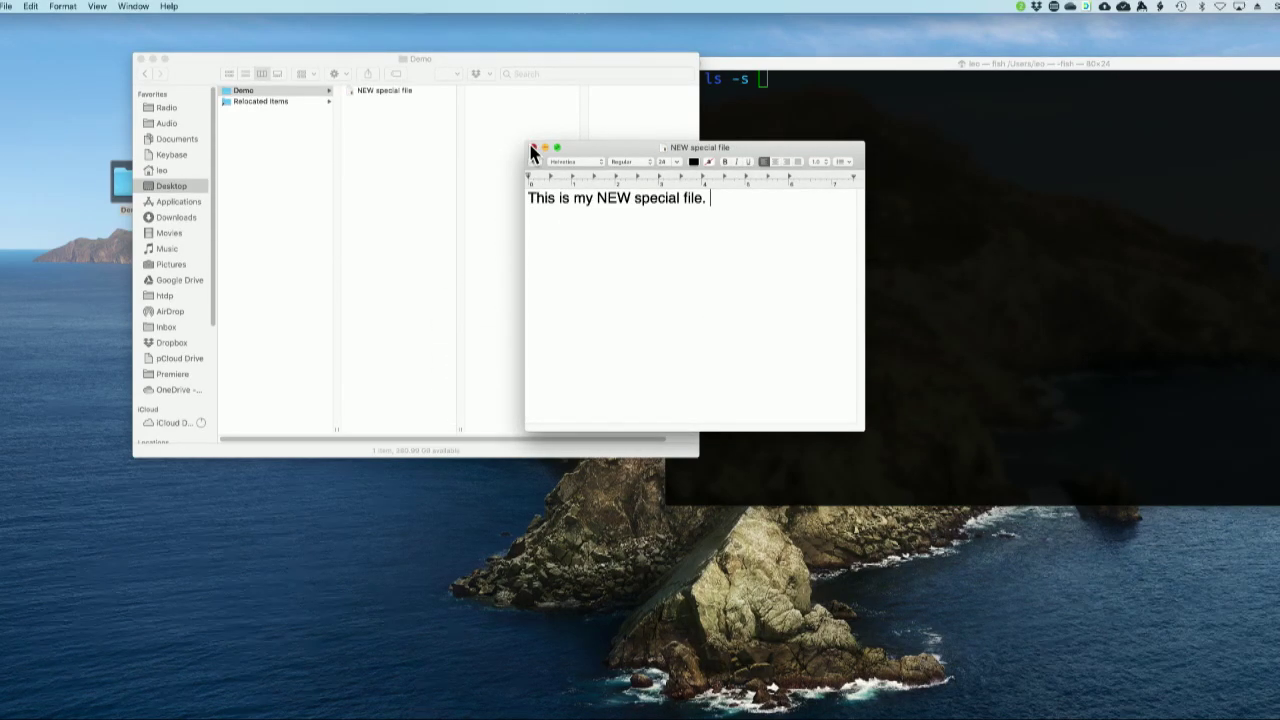
# Step: Close the text document and preview NEW special file in the Finder's Demo folder
pyautogui.click(533, 148)
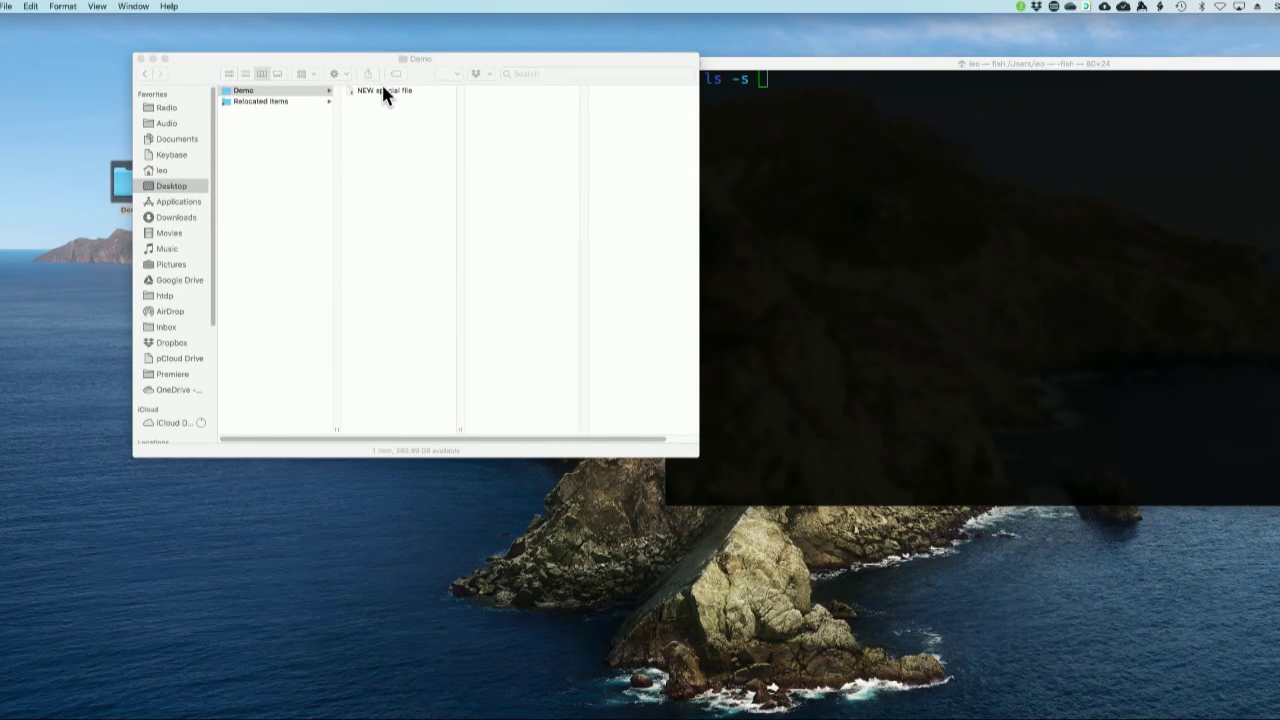
pyautogui.click(383, 91)
pyautogui.click(383, 91)
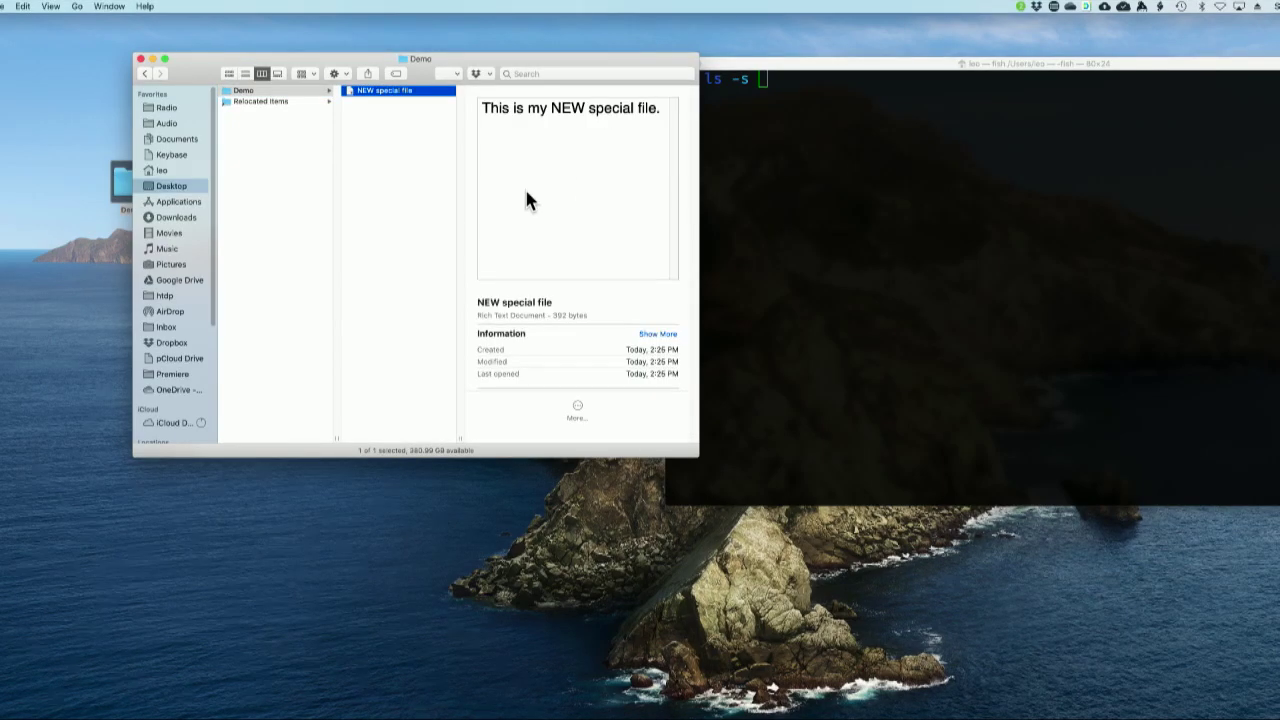
# Step: Switch to Terminal, clear its screen and discard the pending ls -s command
pyautogui.click(837, 132)
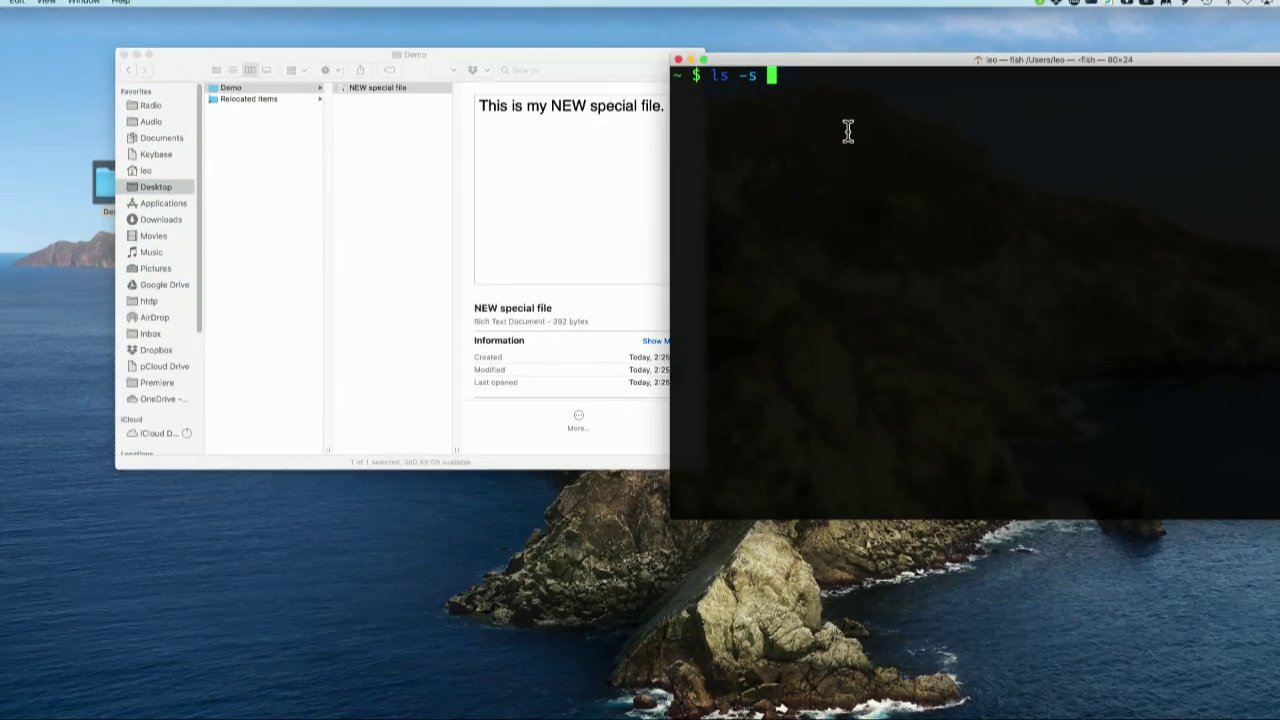
pyautogui.write('clear')
pyautogui.press('Return')
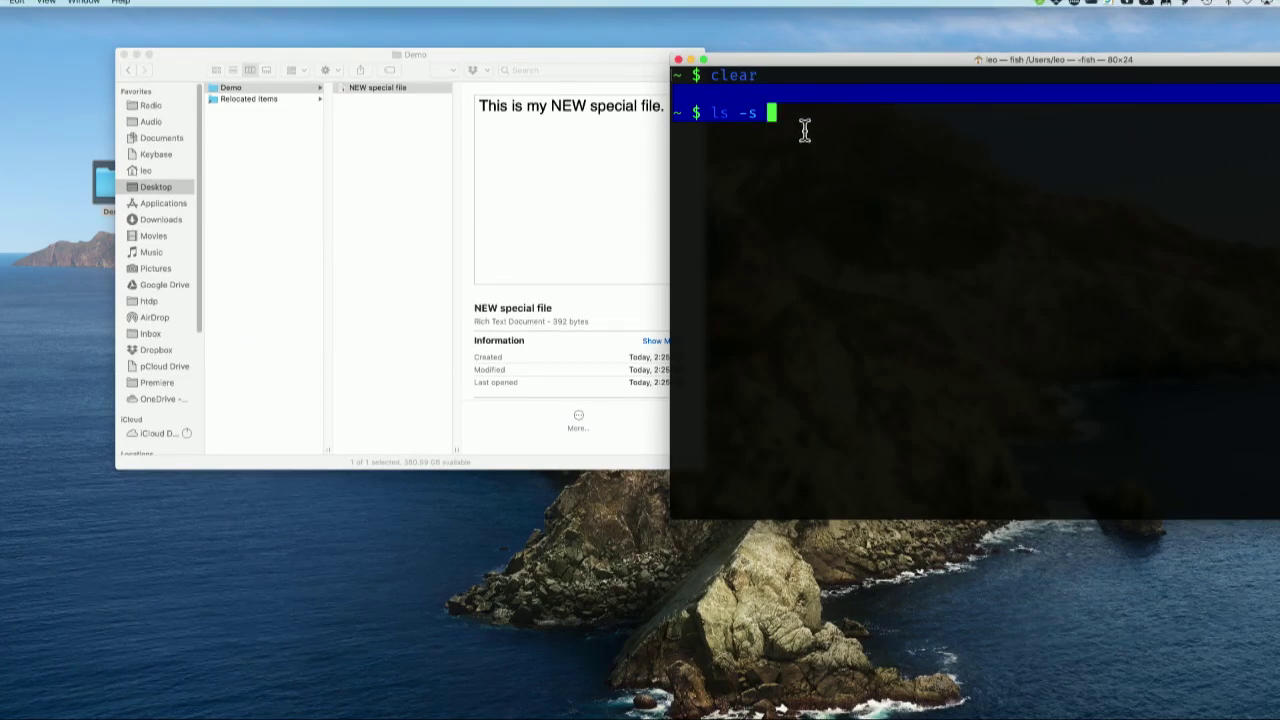
pyautogui.hotkey('ctrl', 'c')
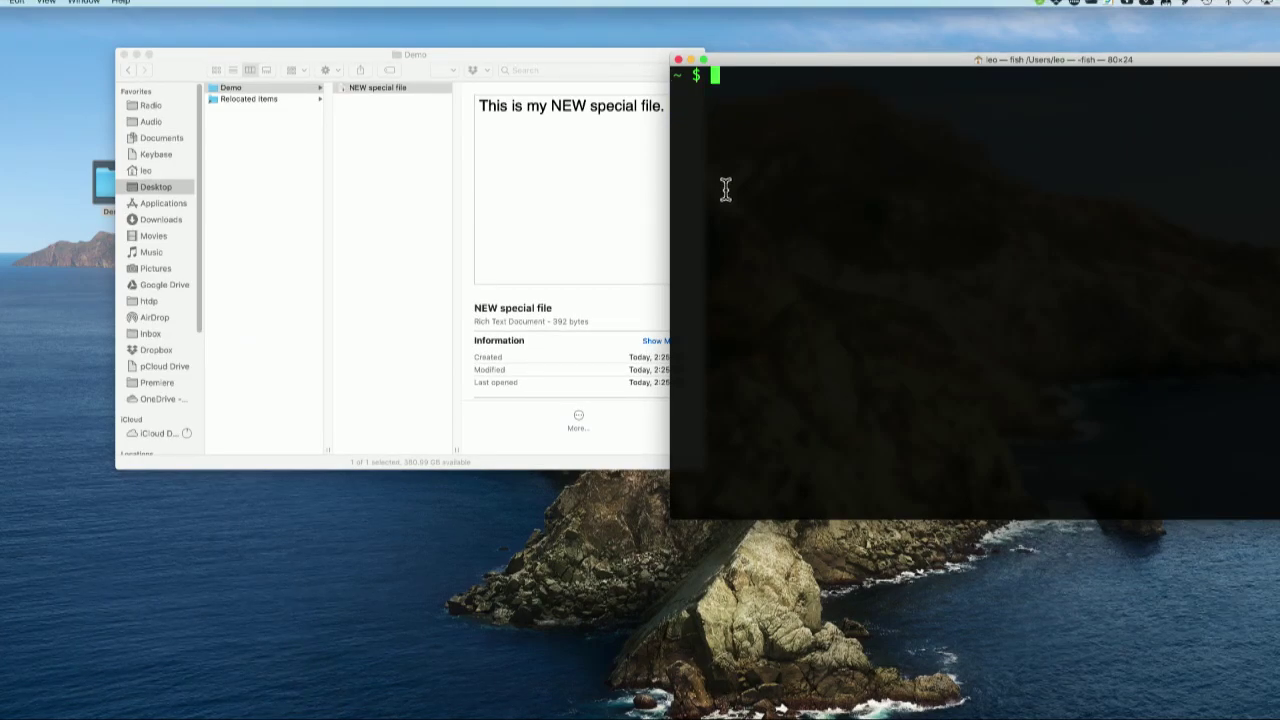
# Step: Change the working directory to Desktop/Demo/ and list its files with ls
pyautogui.write('cd Desktop/Demo/')
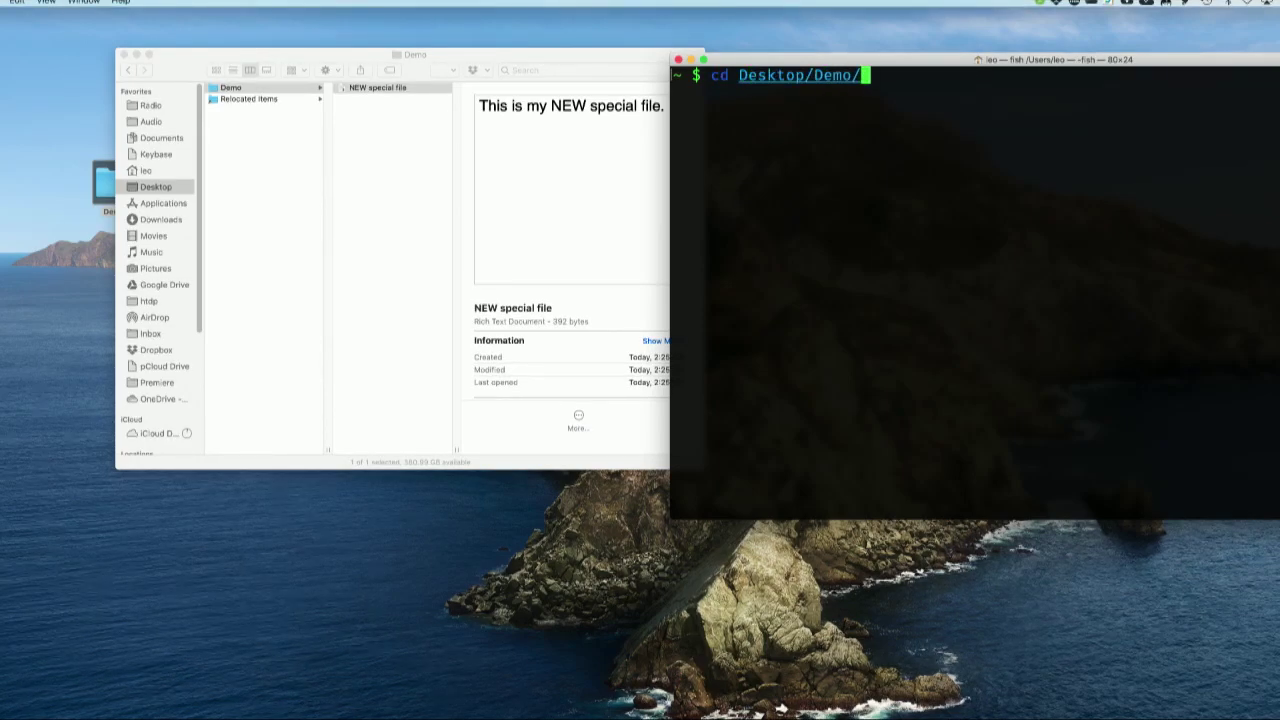
pyautogui.press('Return')
pyautogui.write('ls')
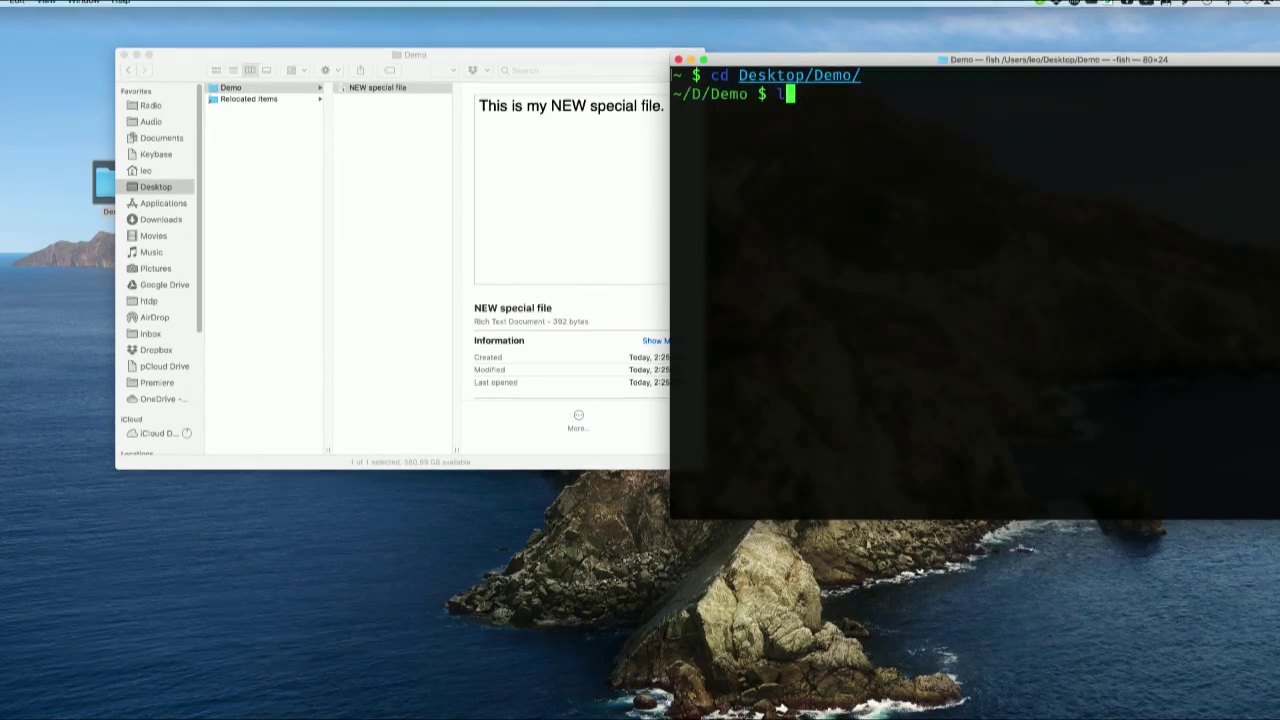
pyautogui.press('Return')
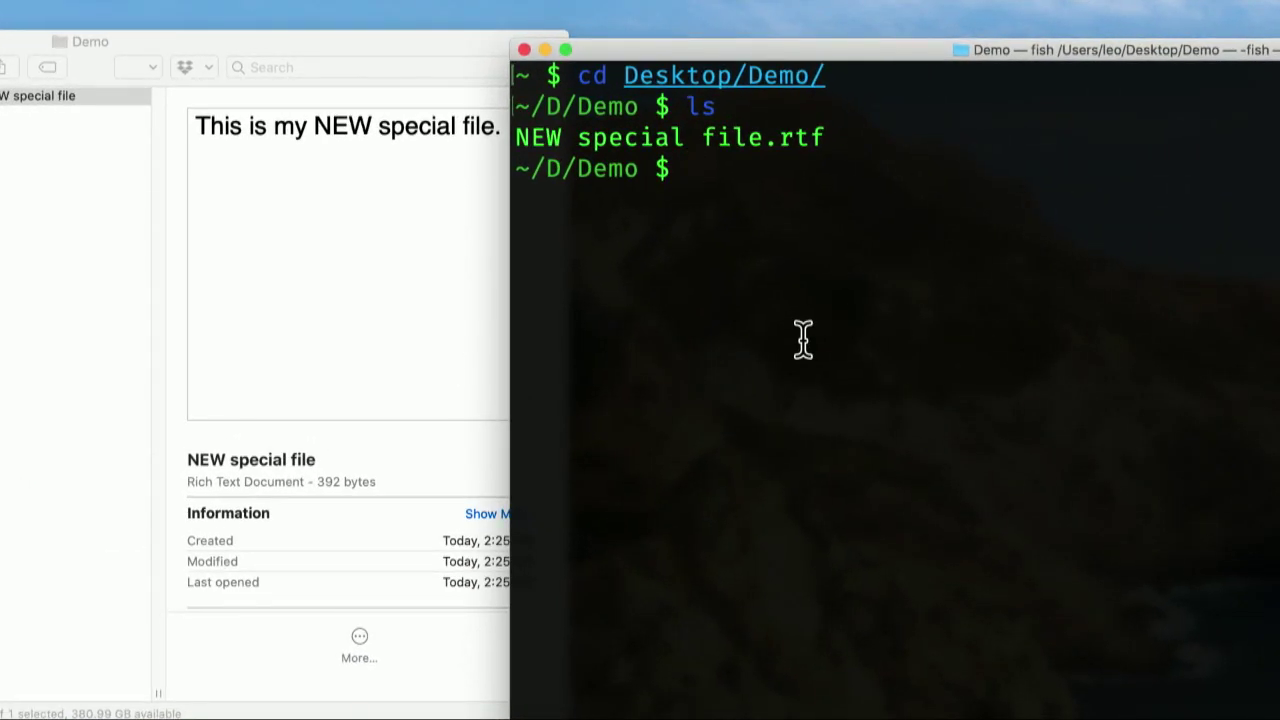
# Step: Create a symbolic link named link-to-nsf to NEW special file.rtf with ln -s
pyautogui.write('ln')
pyautogui.moveTo(888, 47); pyautogui.dragTo(782, 49)
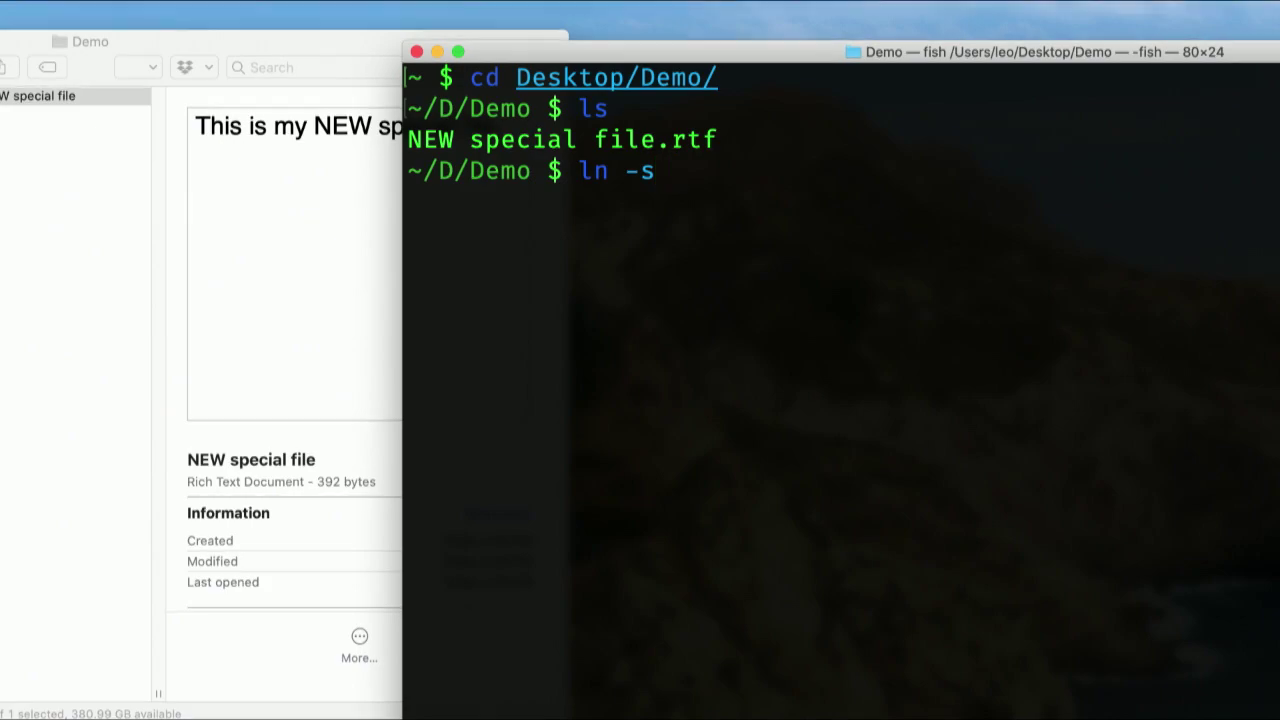
pyautogui.write('N')
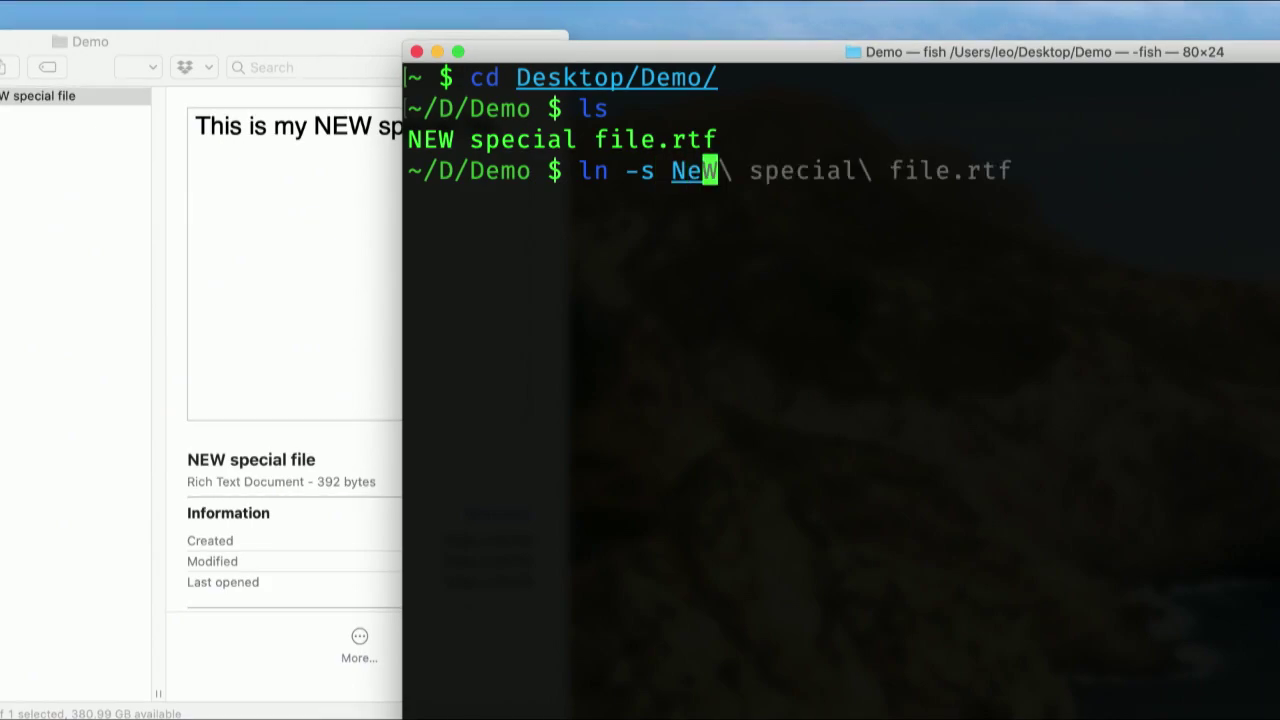
pyautogui.write('e')
pyautogui.press('Tab')
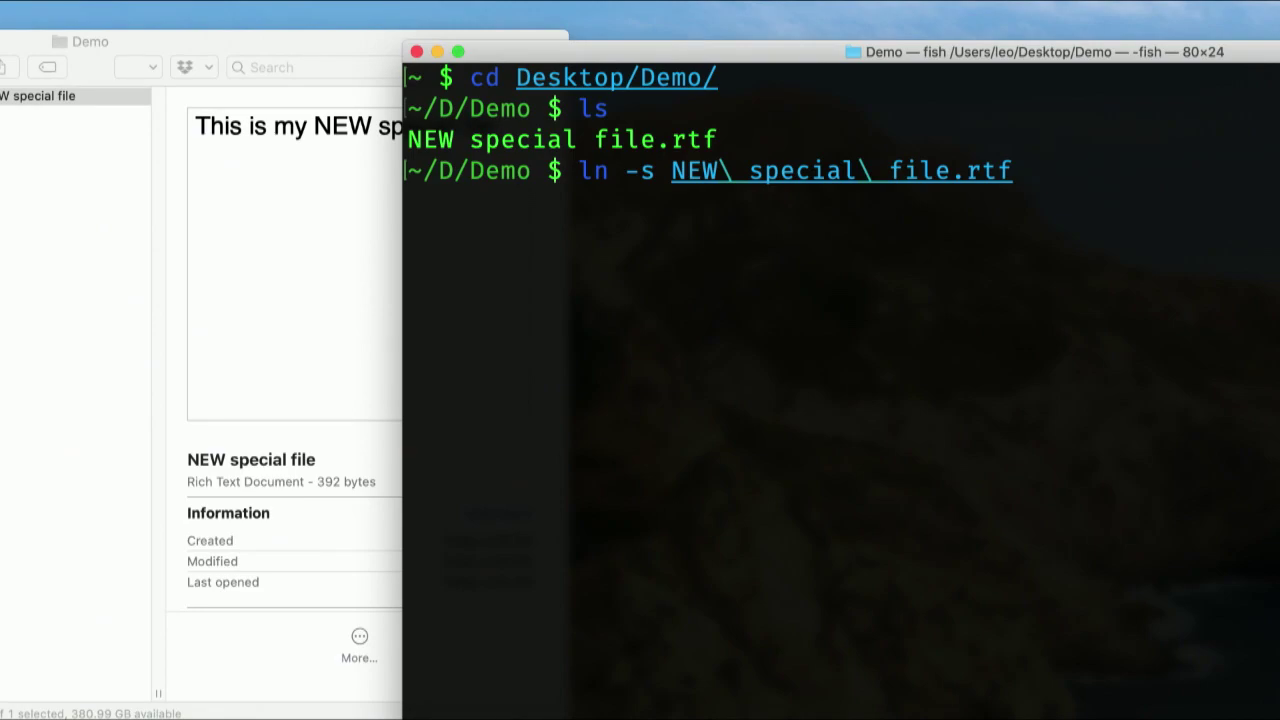
pyautogui.write('link')
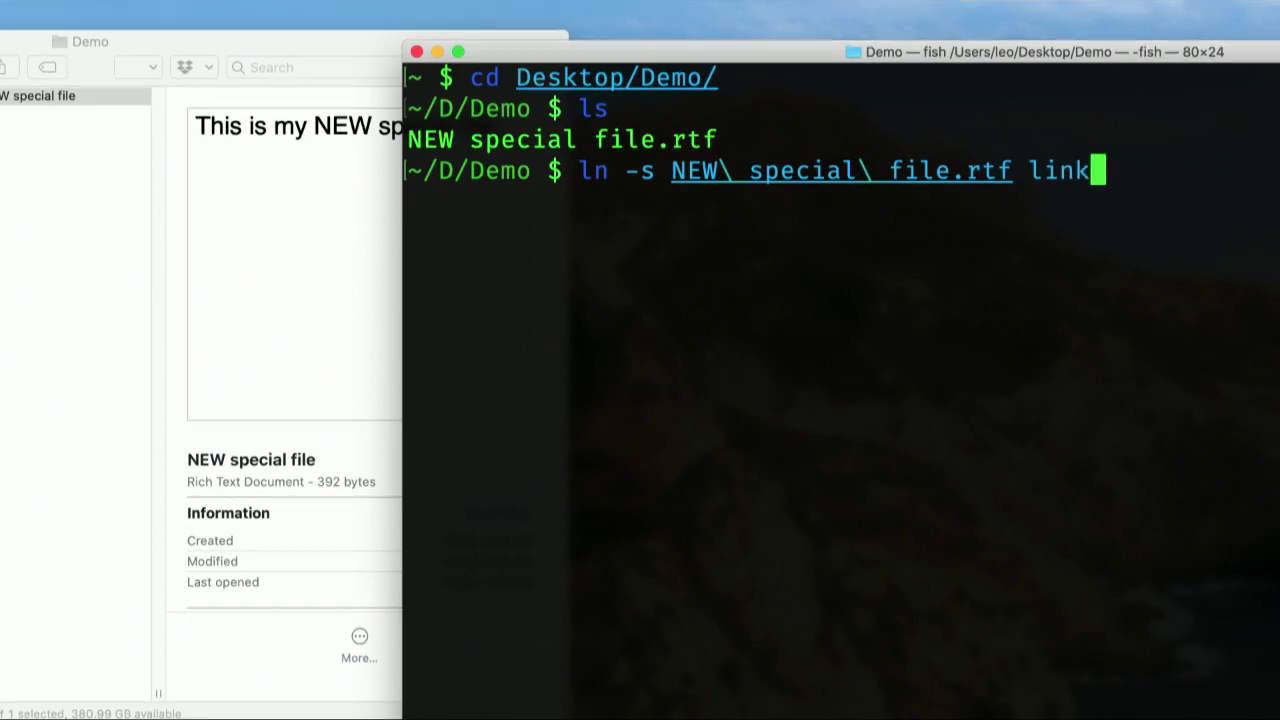
pyautogui.write('-to-new')
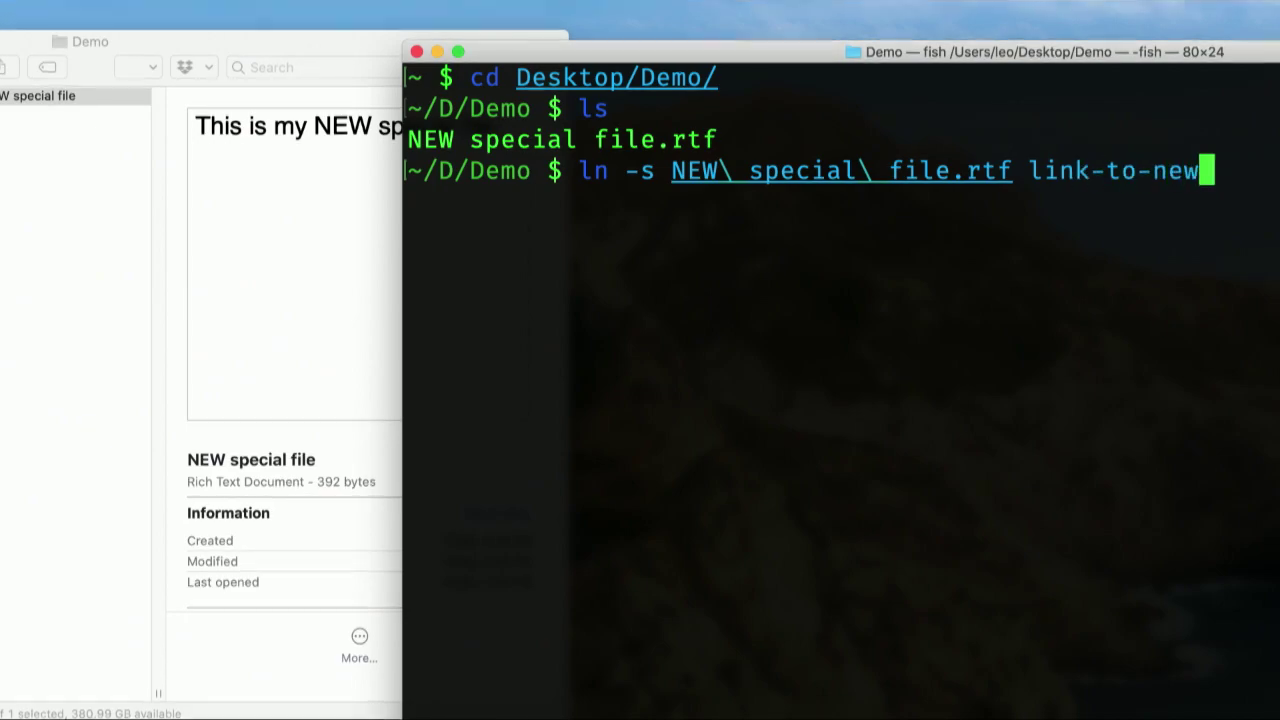
pyautogui.press('BackSpace')
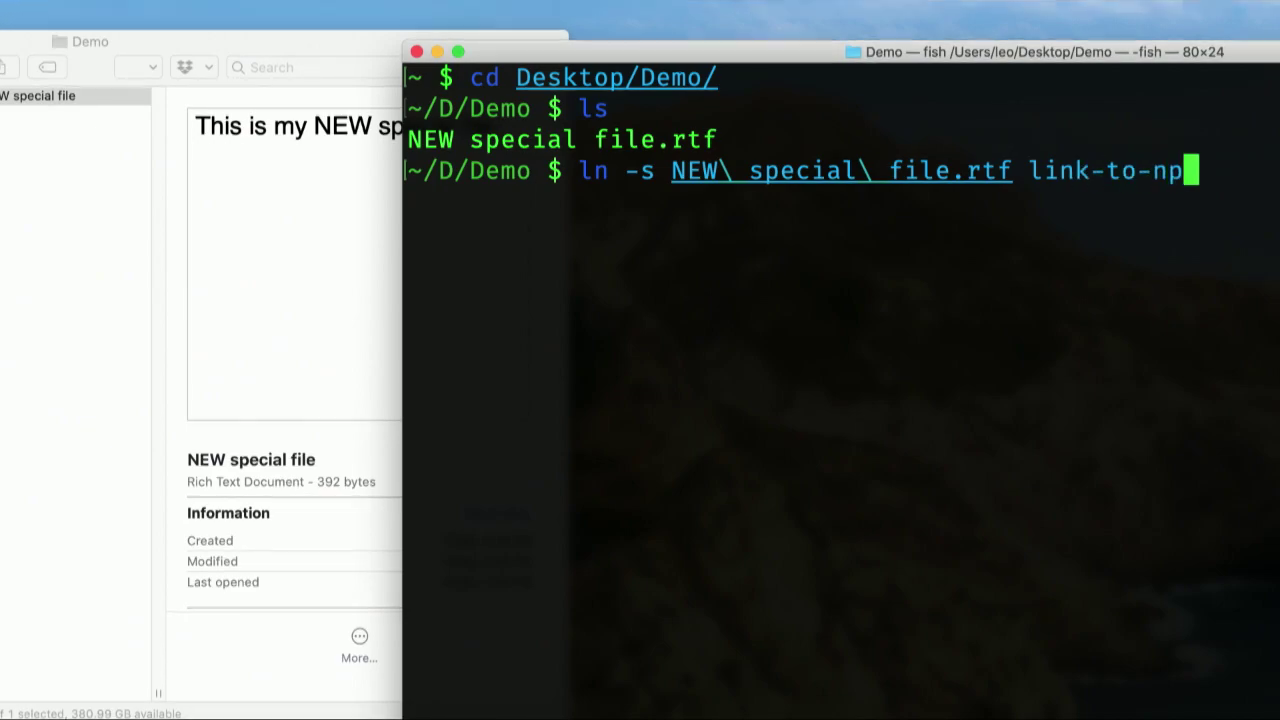
pyautogui.press('BackSpace')
pyautogui.write('sf.')
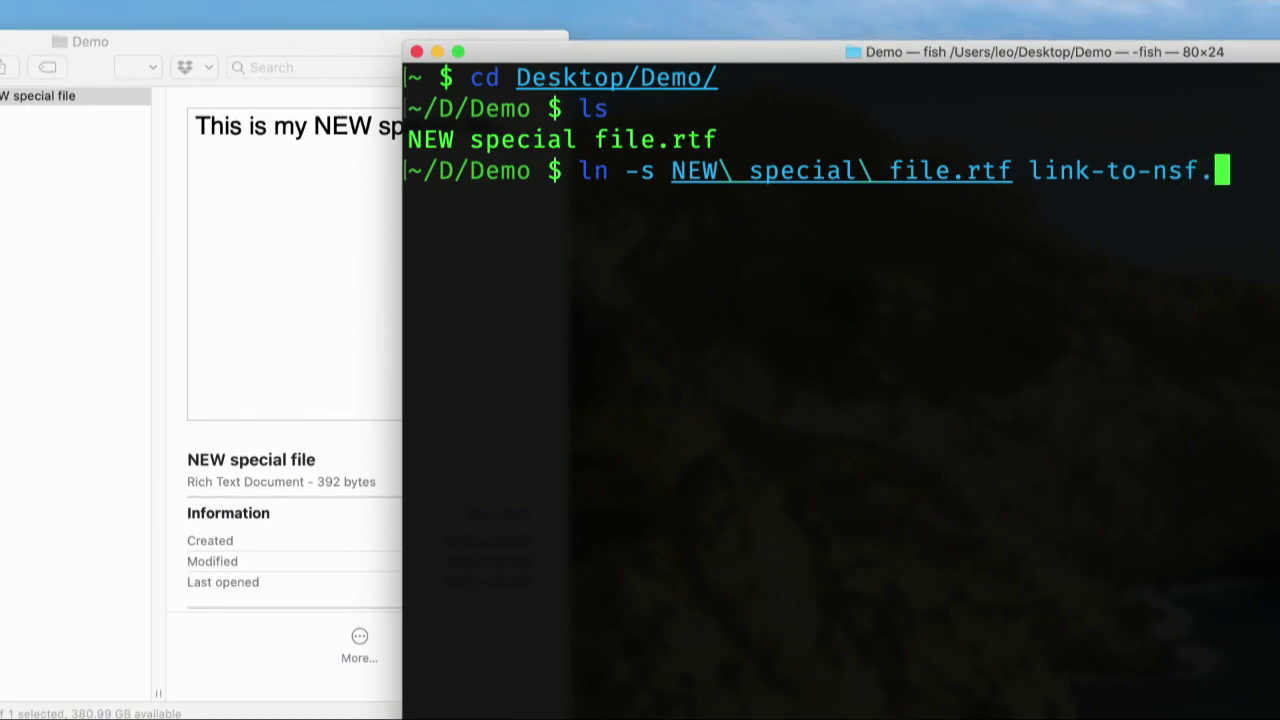
pyautogui.press('BackSpace')
pyautogui.press('Return')
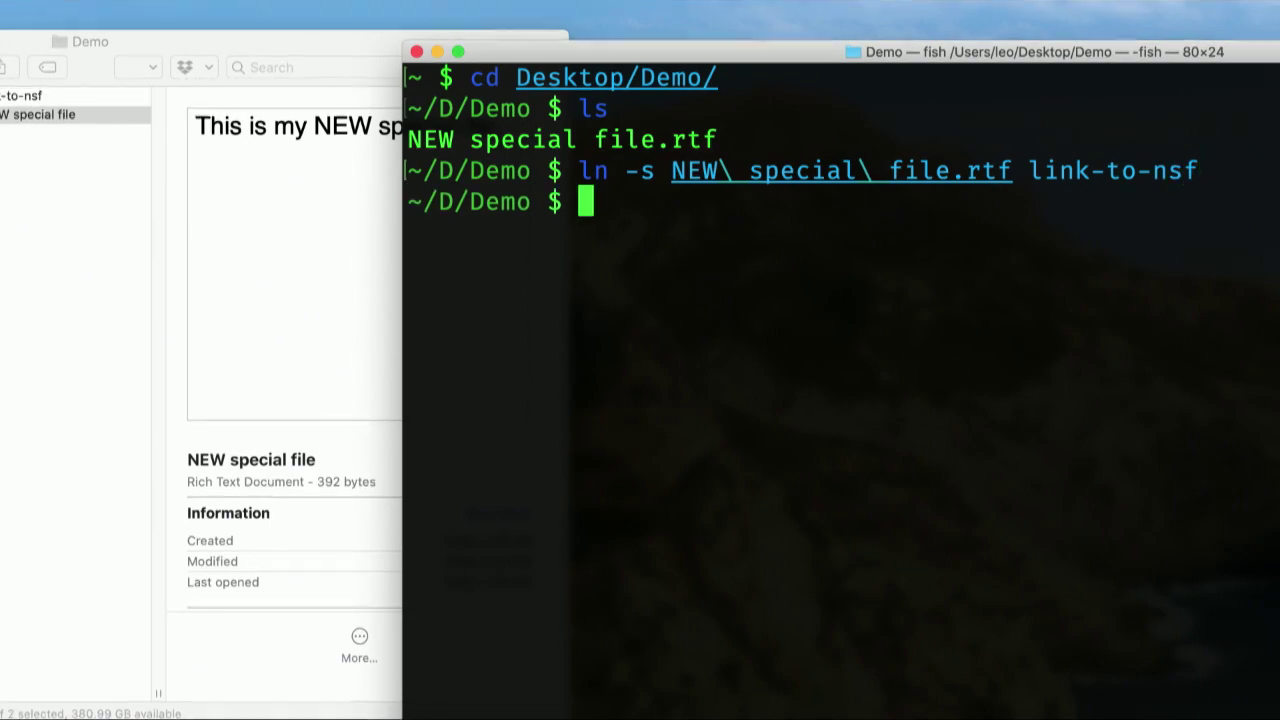
# Step: Switch to the Finder's Demo folder, show it as icons and inspect NEW special file and link-to-nsf
pyautogui.moveTo(255, 45); pyautogui.dragTo(657, 29)
pyautogui.click(417, 147)
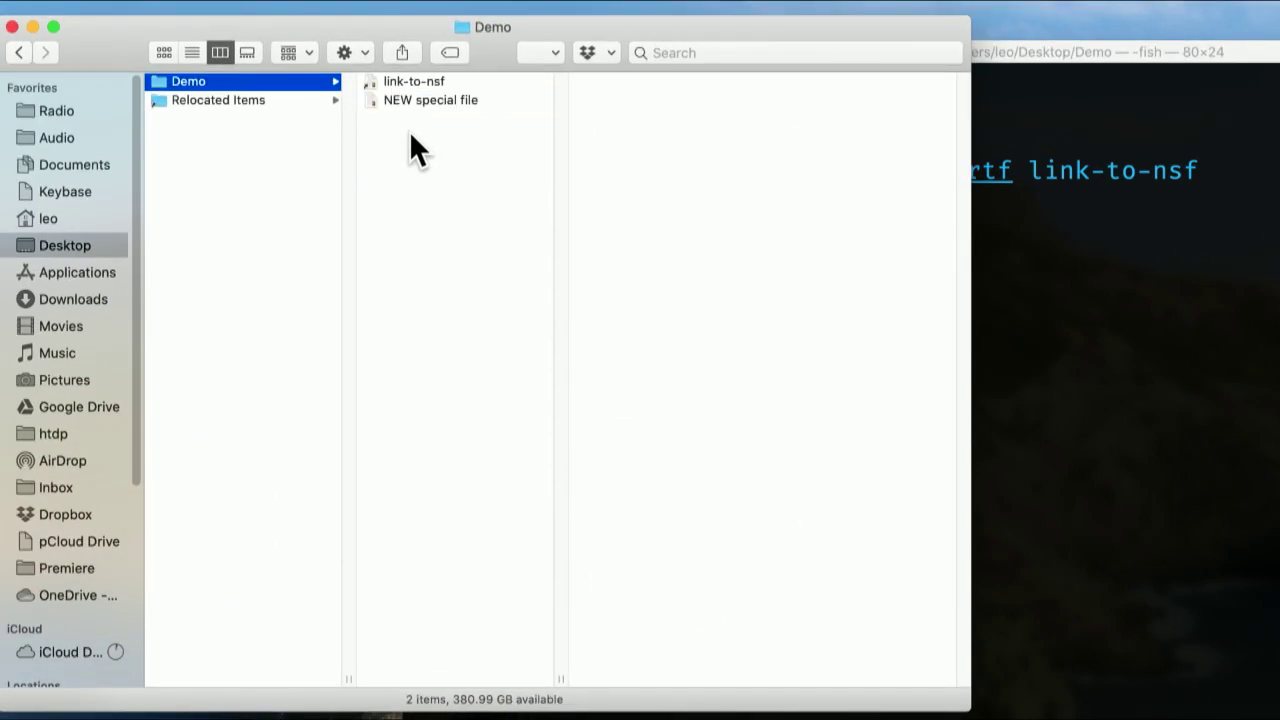
pyautogui.click(162, 52)
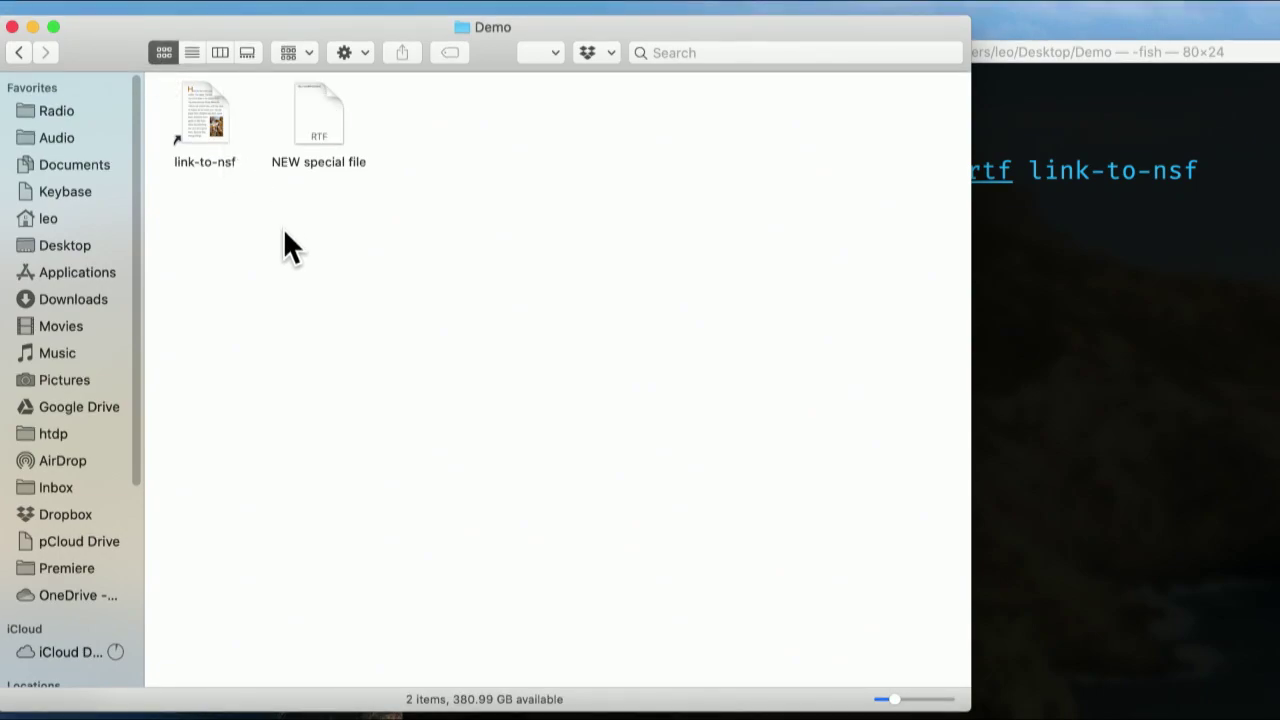
pyautogui.click(321, 139)
pyautogui.click(215, 126)
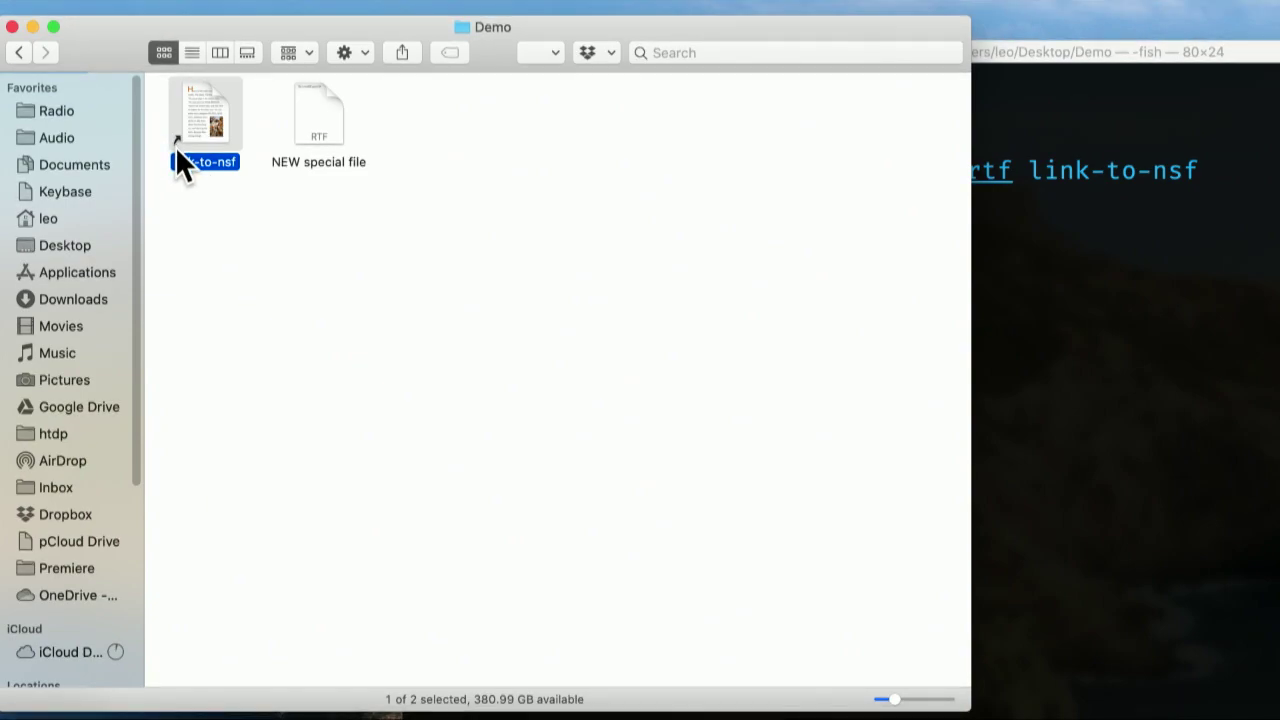
# Step: Return the Demo folder to column view and compare the previews of link-to-nsf and NEW special file
pyautogui.click(198, 53)
pyautogui.click(219, 53)
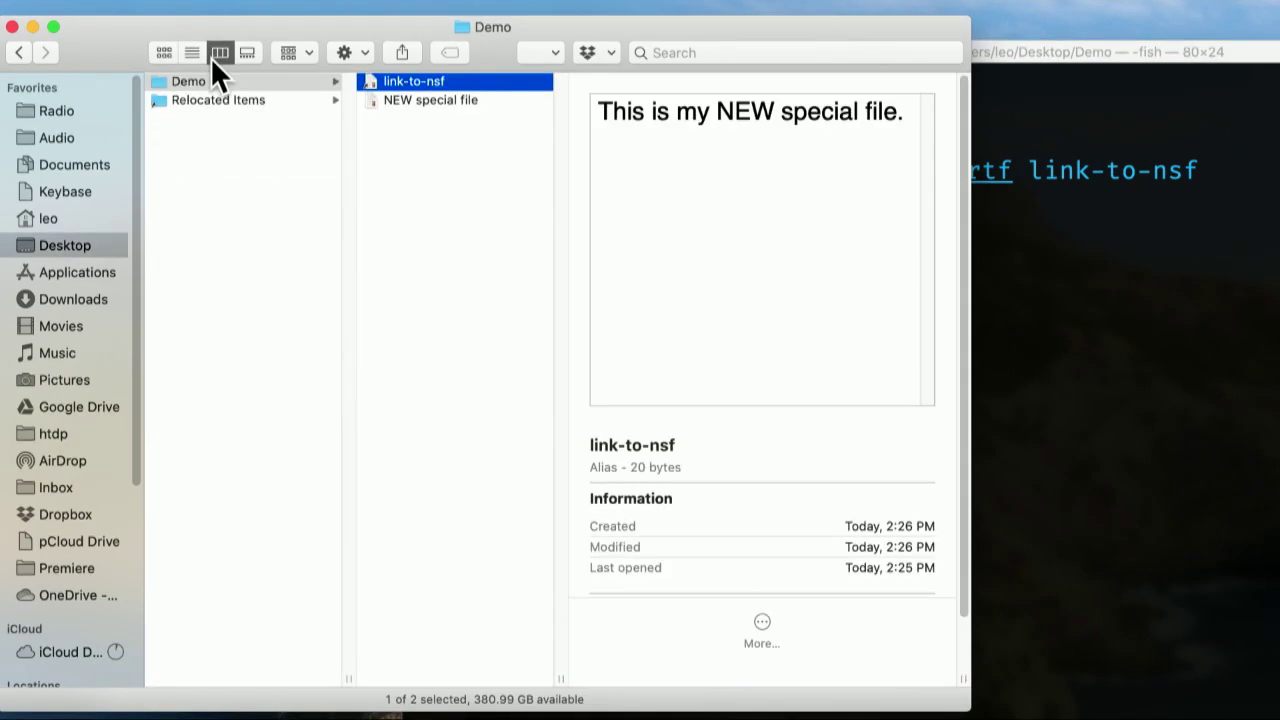
pyautogui.click(421, 99)
pyautogui.click(415, 86)
pyautogui.click(415, 98)
pyautogui.click(414, 82)
pyautogui.click(1060, 310)
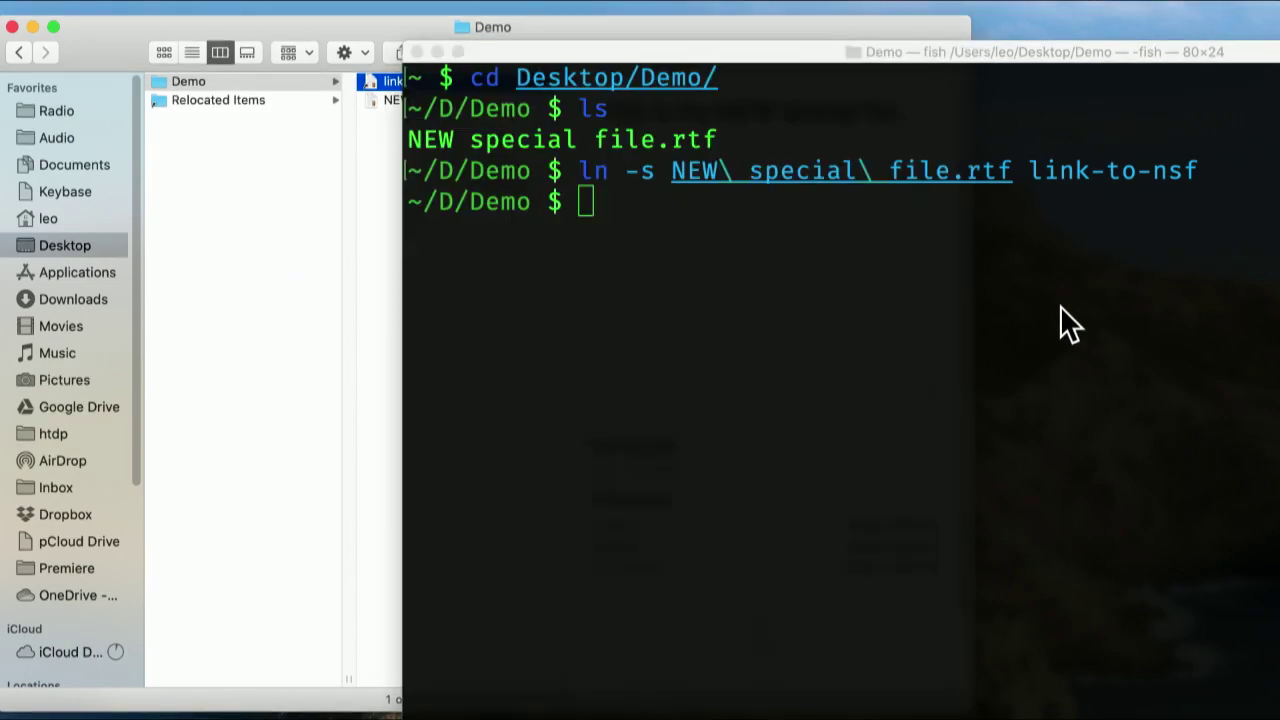
pyautogui.click(348, 261)
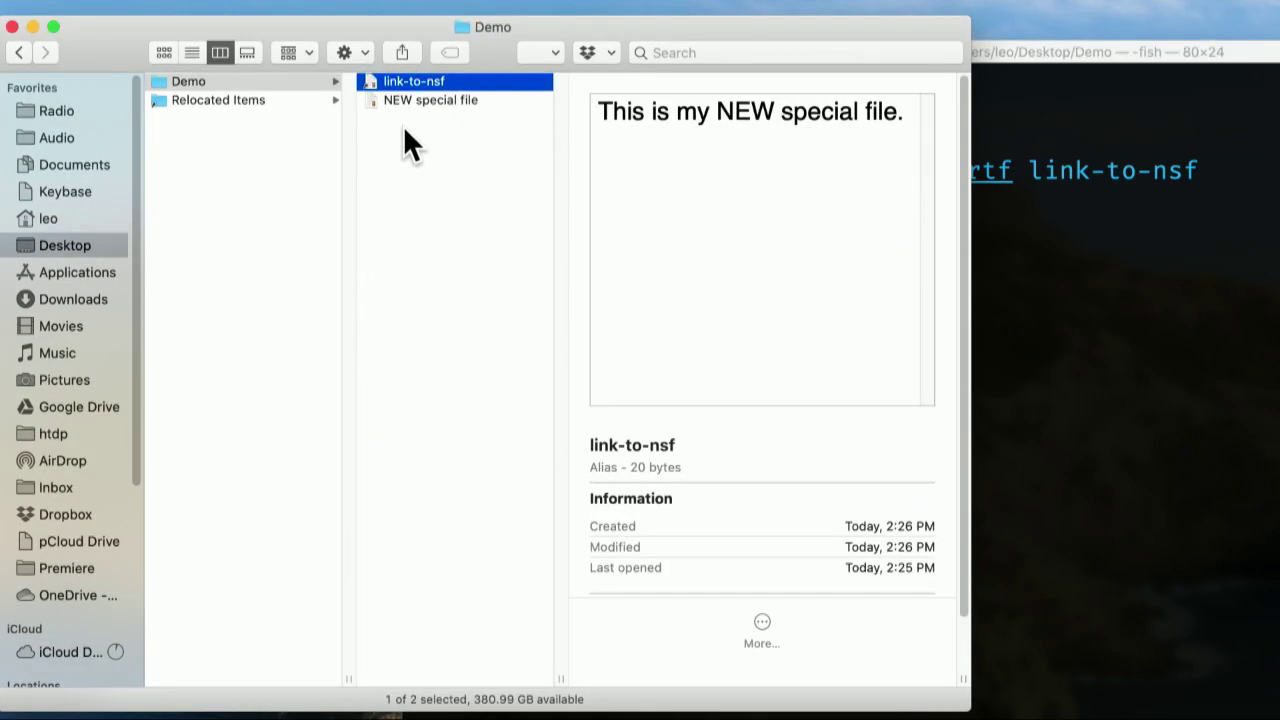
# Step: Duplicate NEW special file in the Demo folder and make an alias of the original
pyautogui.click(415, 100)
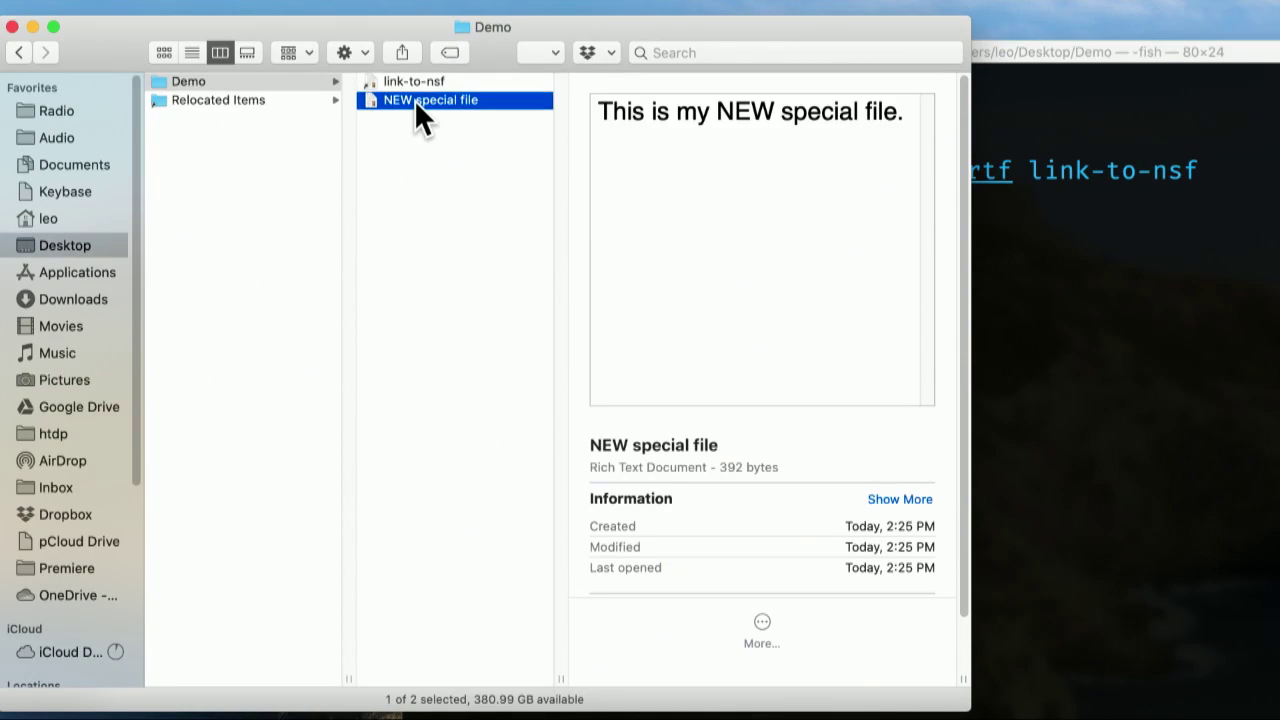
pyautogui.rightClick(414, 100)
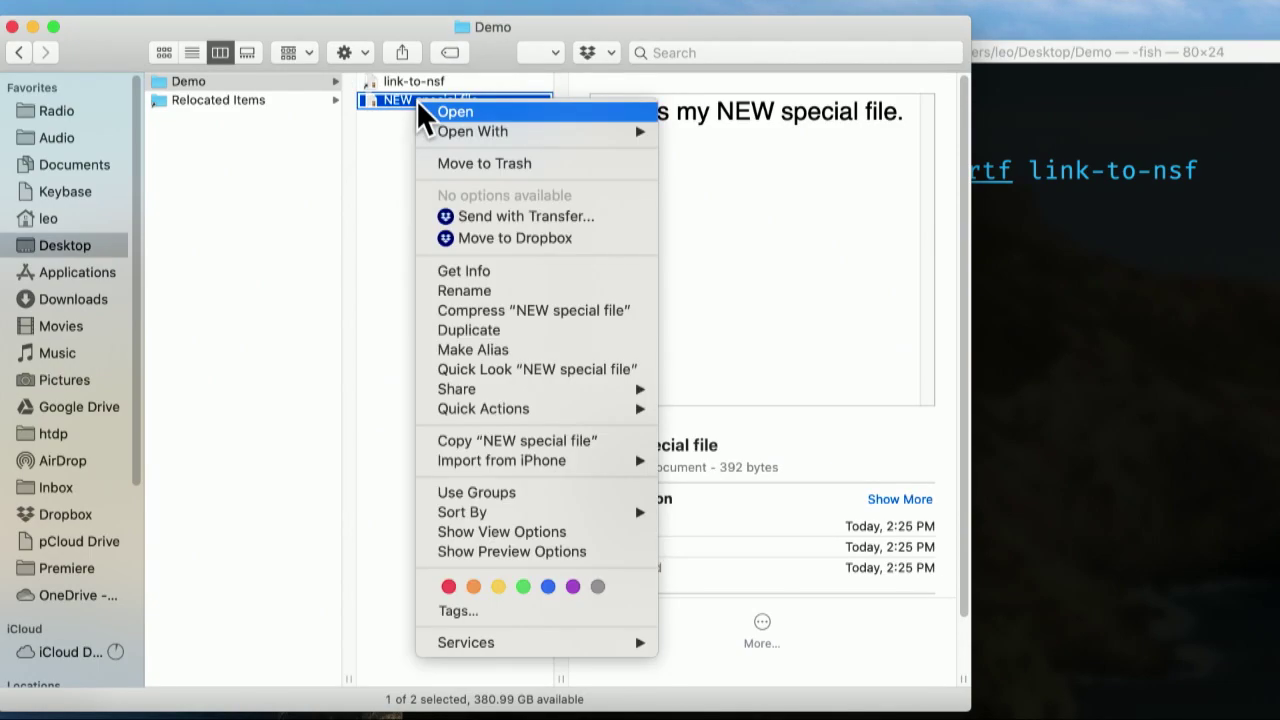
pyautogui.click(488, 330)
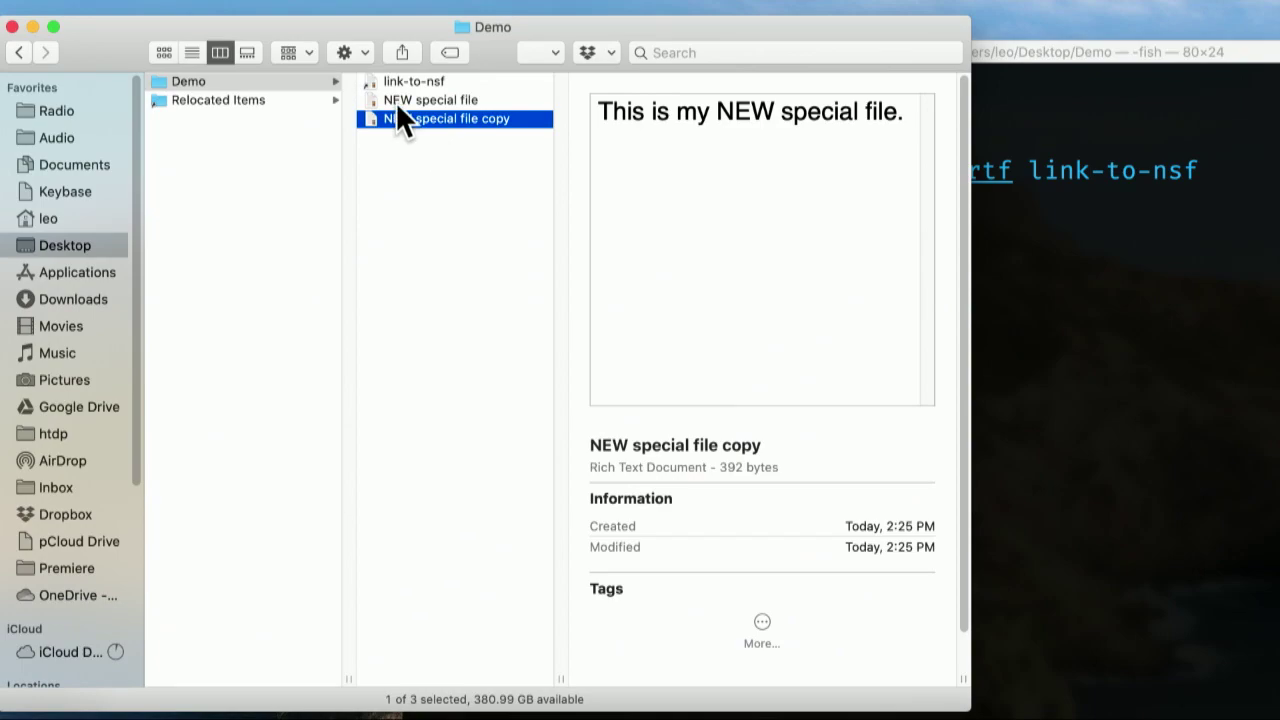
pyautogui.rightClick(398, 97)
pyautogui.click(445, 346)
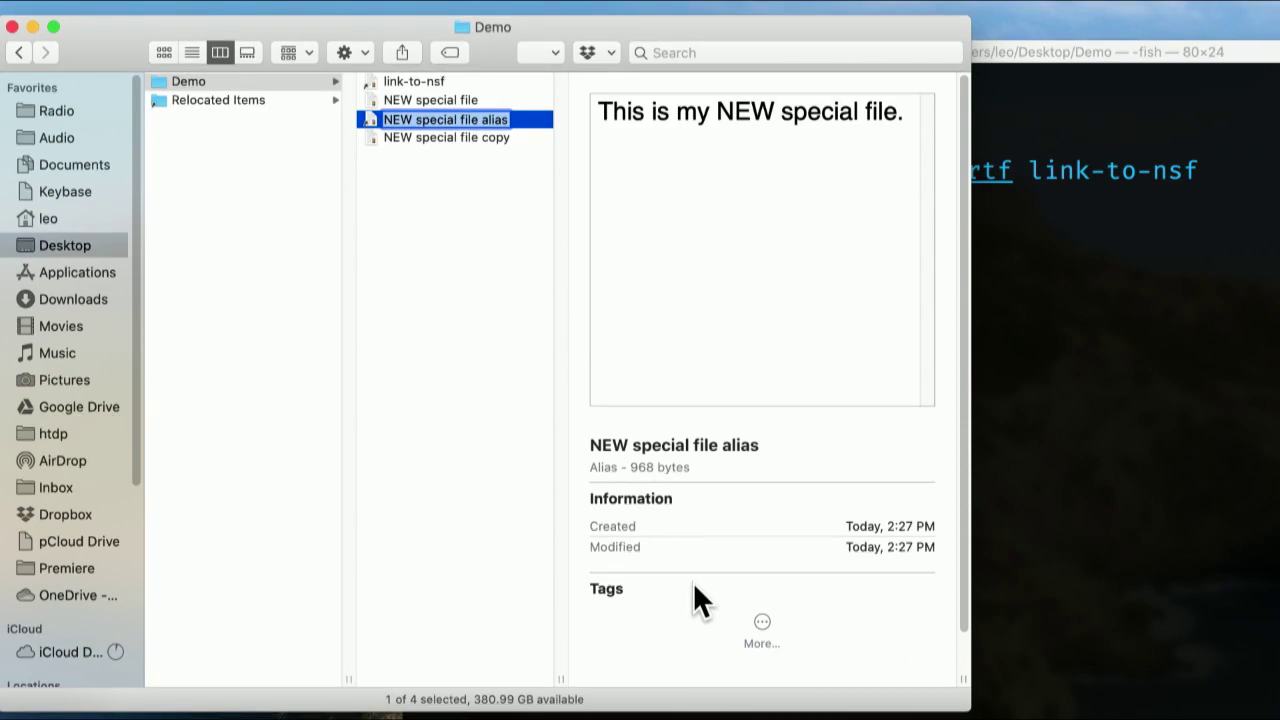
# Step: Highlight the file size of NEW special file alias and of link-to-nsf in their previews to compare them
pyautogui.moveTo(691, 467); pyautogui.dragTo(634, 467)
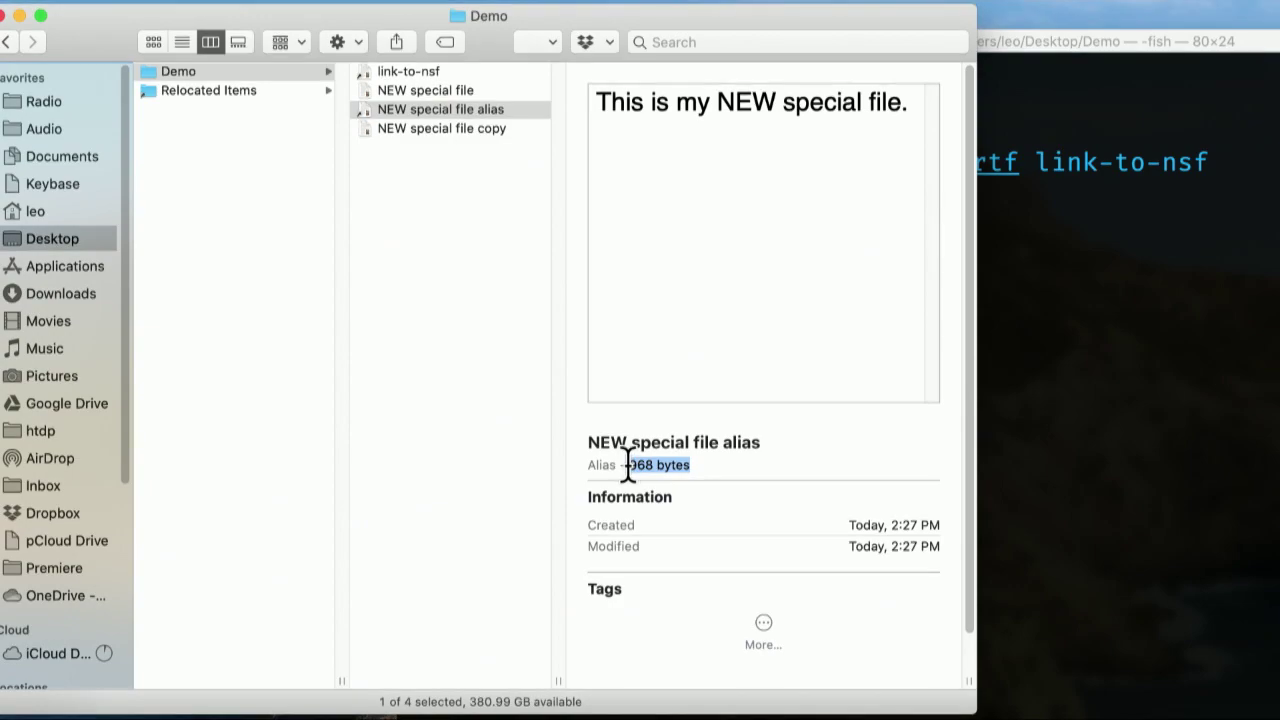
pyautogui.click(433, 175)
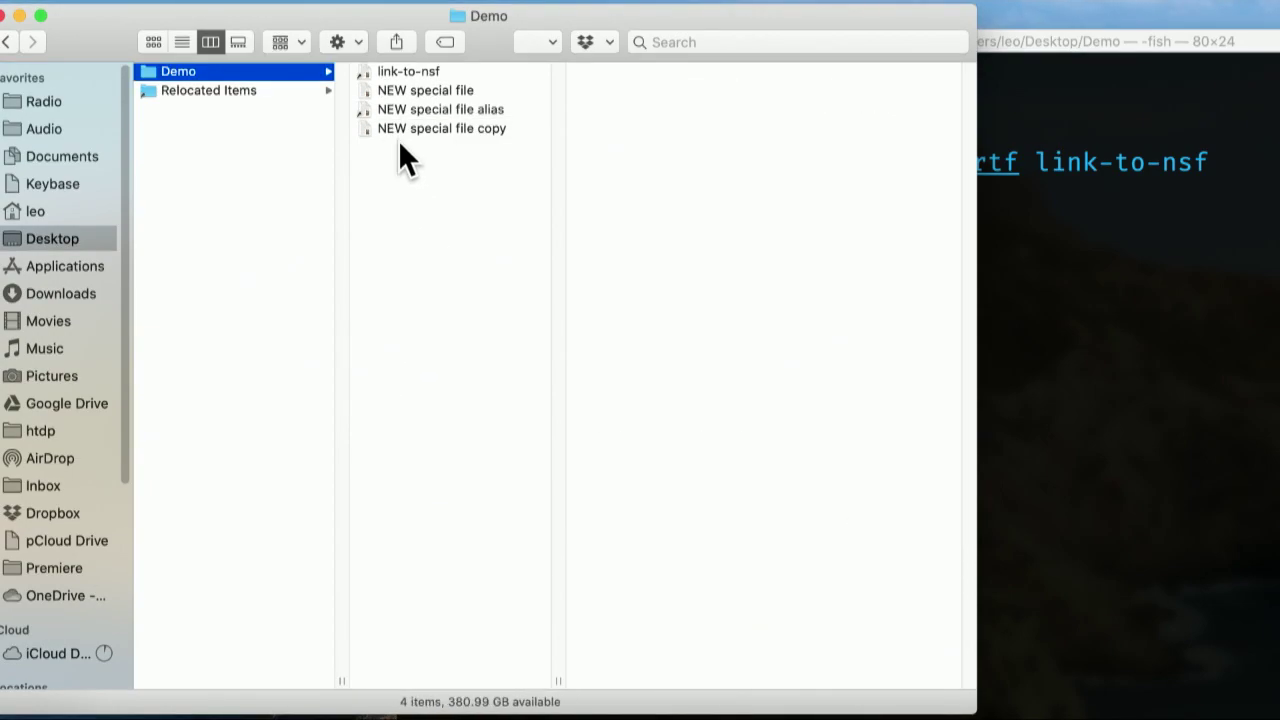
pyautogui.click(392, 72)
pyautogui.moveTo(681, 466); pyautogui.dragTo(646, 466)
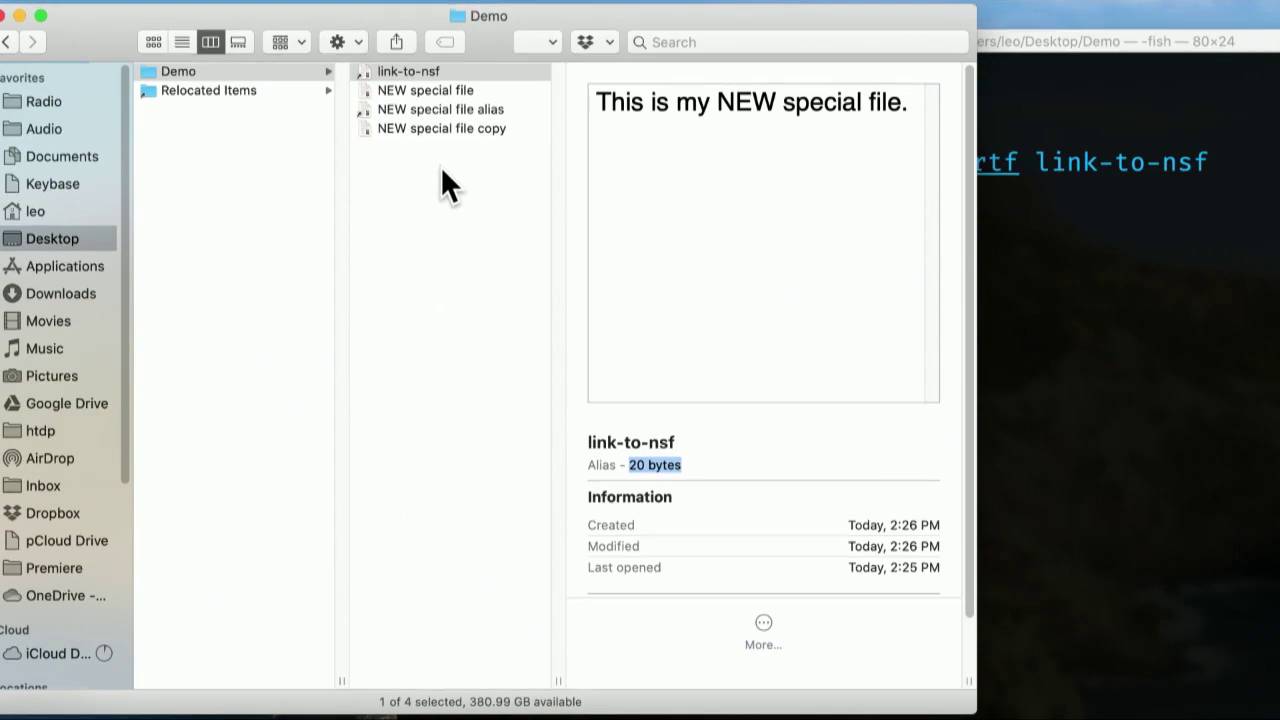
pyautogui.click(982, 245)
pyautogui.click(358, 220)
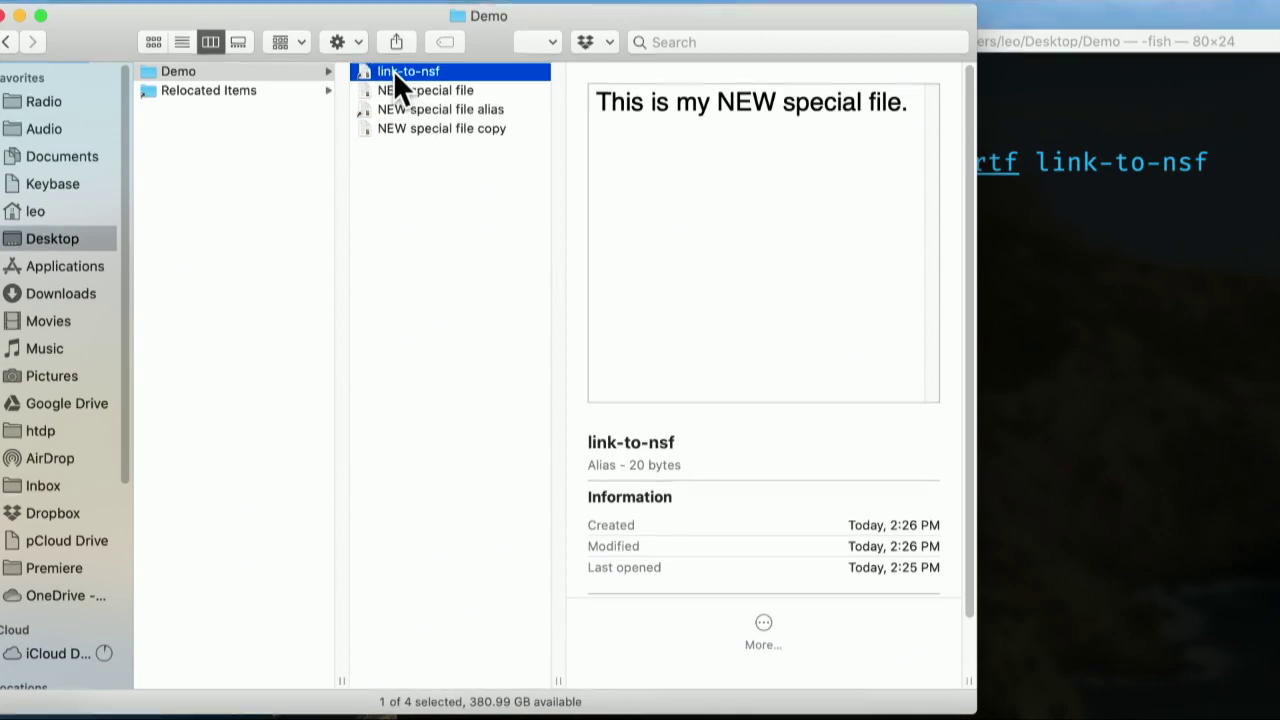
# Step: Check the preview details of NEW special file copy, NEW special file alias and link-to-nsf once more
pyautogui.click(407, 130)
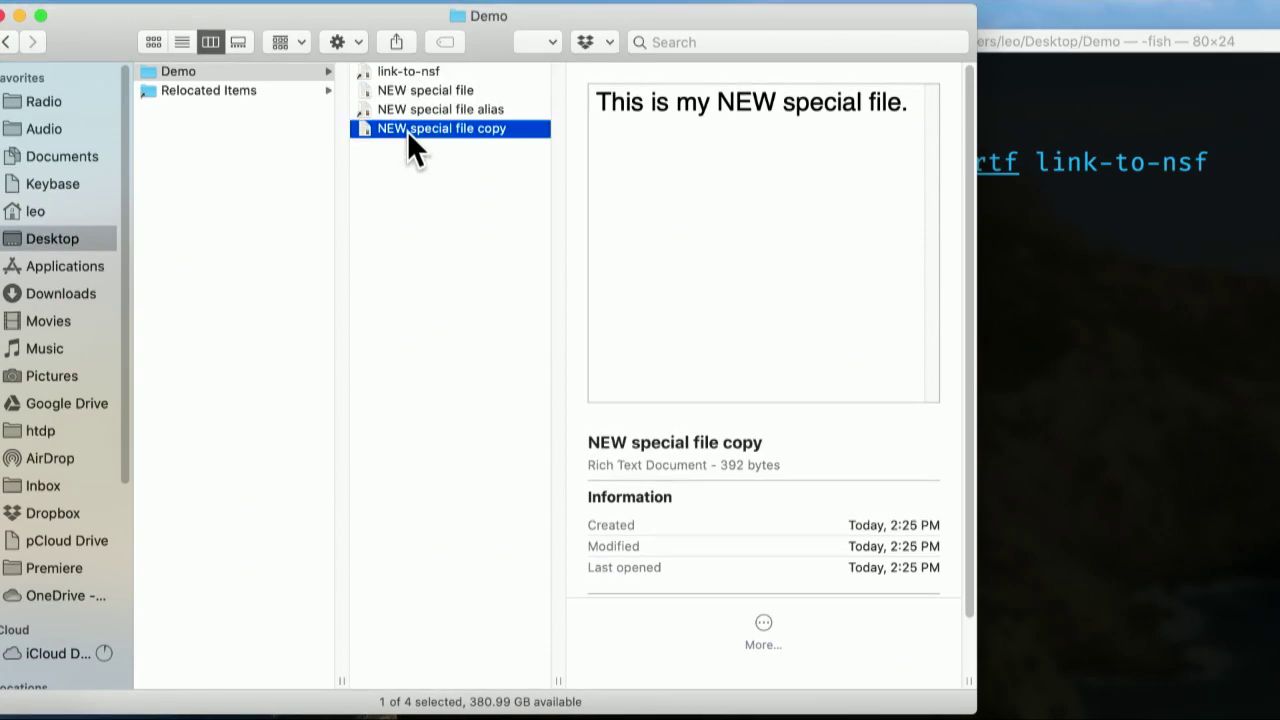
pyautogui.click(409, 111)
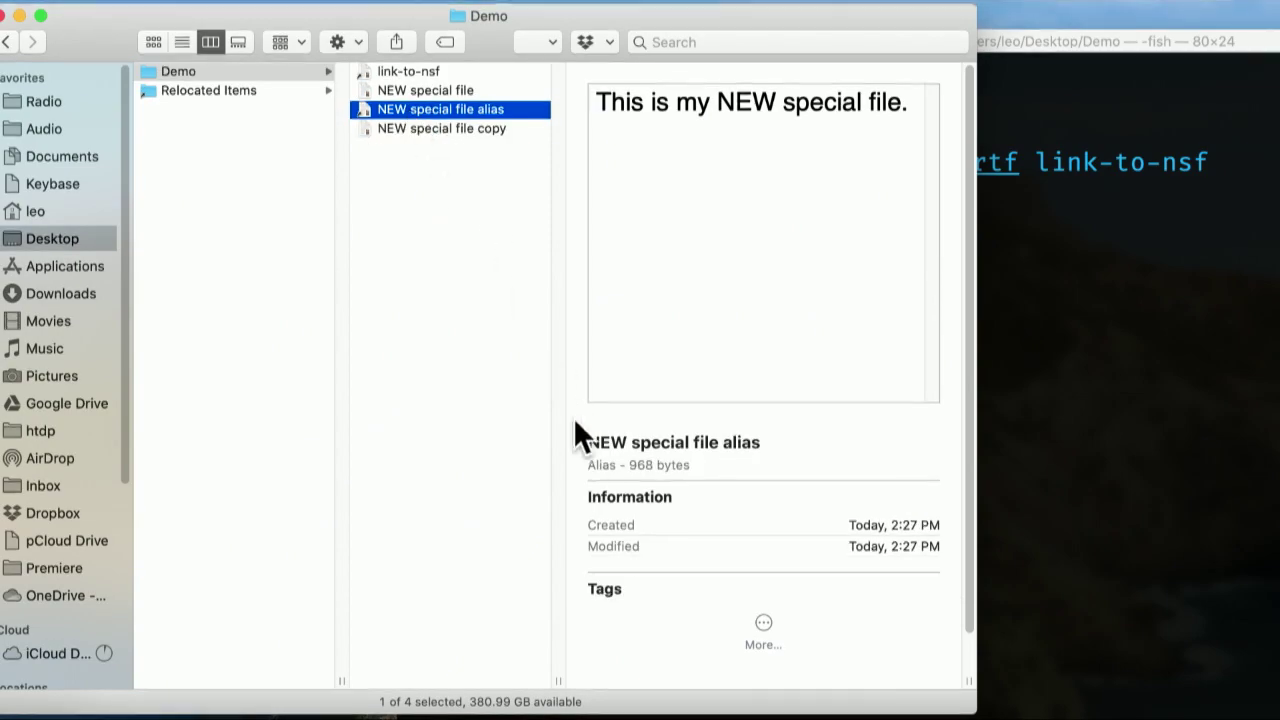
pyautogui.moveTo(691, 466); pyautogui.dragTo(600, 465)
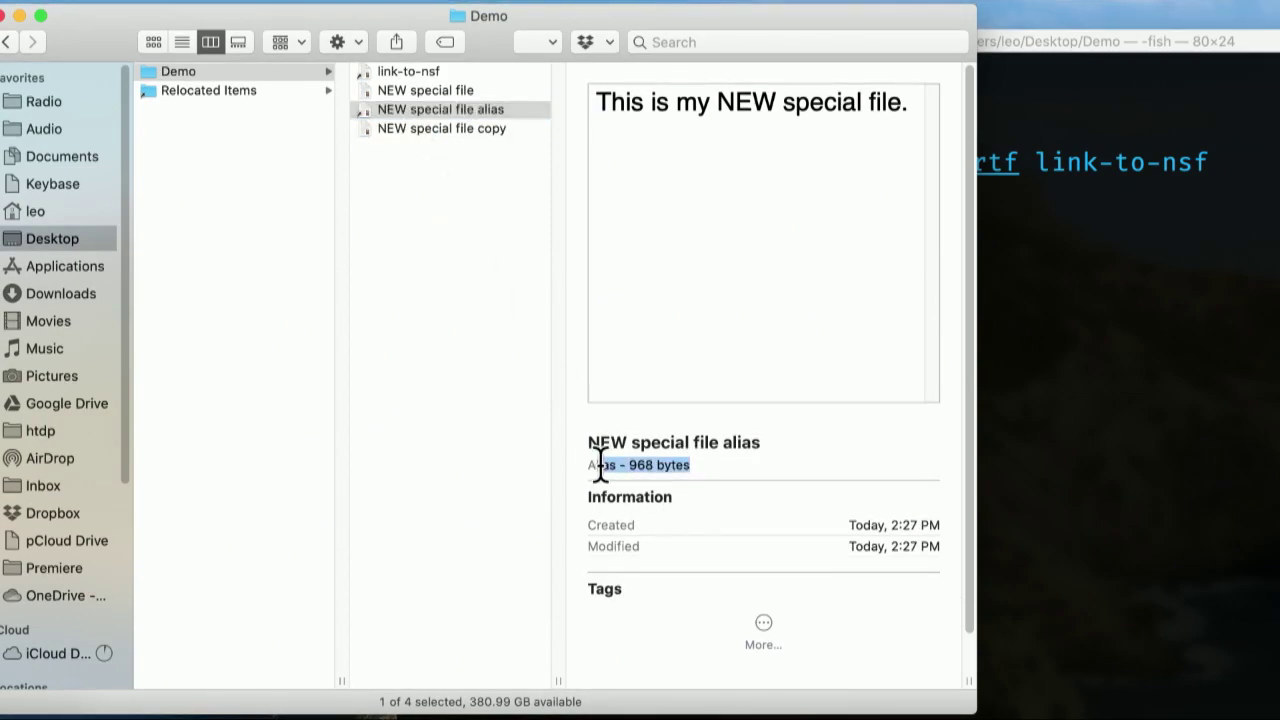
pyautogui.click(403, 72)
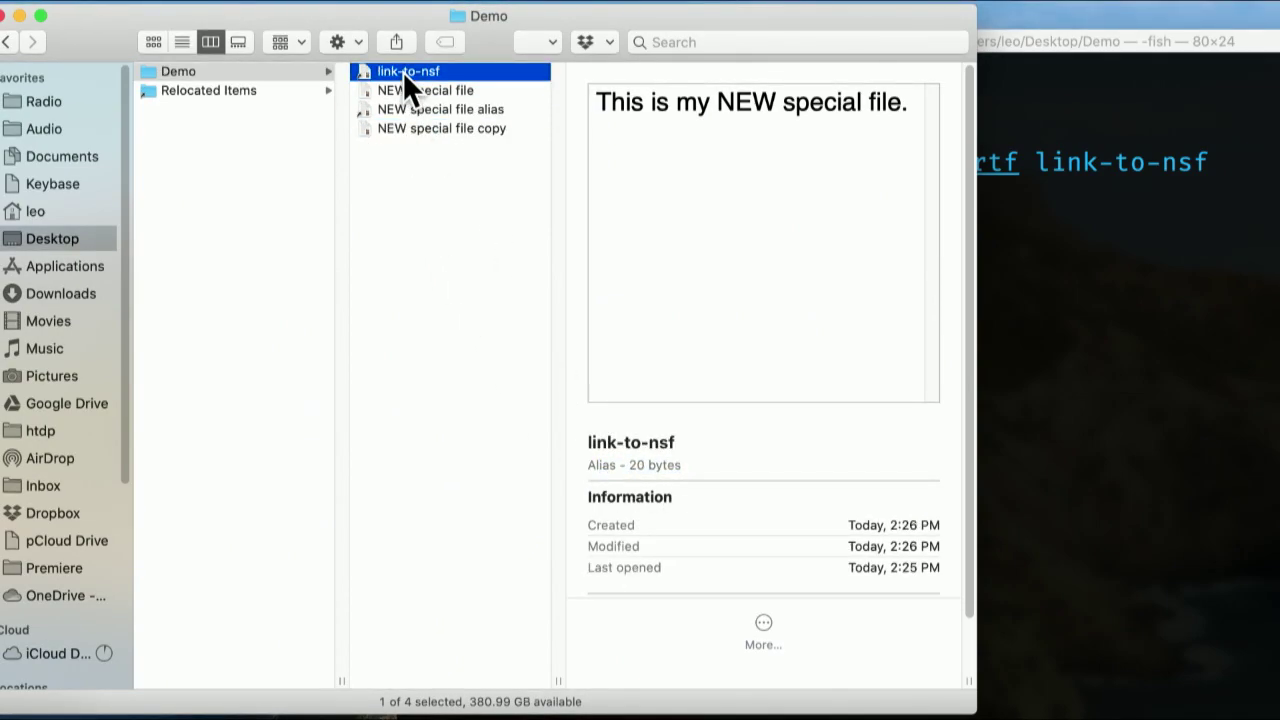
# Step: Switch to Terminal and create a hard link named hard-link to NEW special file.rtf with ln, without the -s option
pyautogui.click(1073, 385)
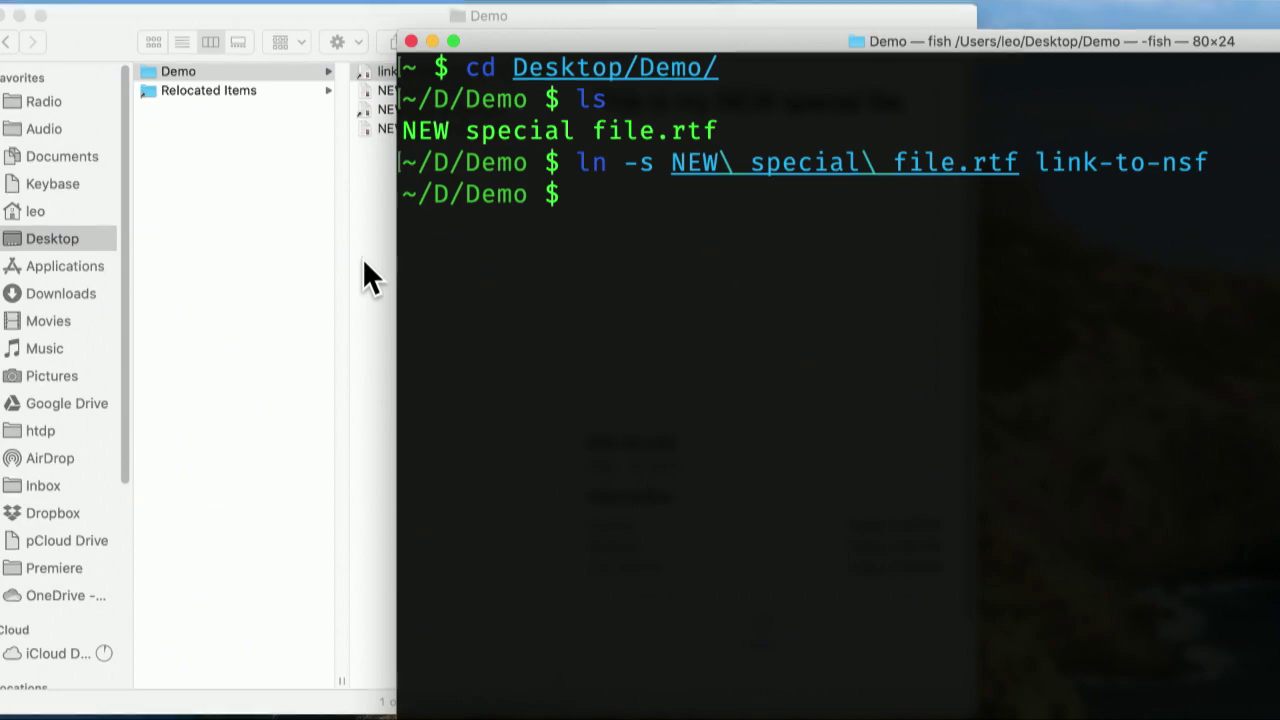
pyautogui.write('l')
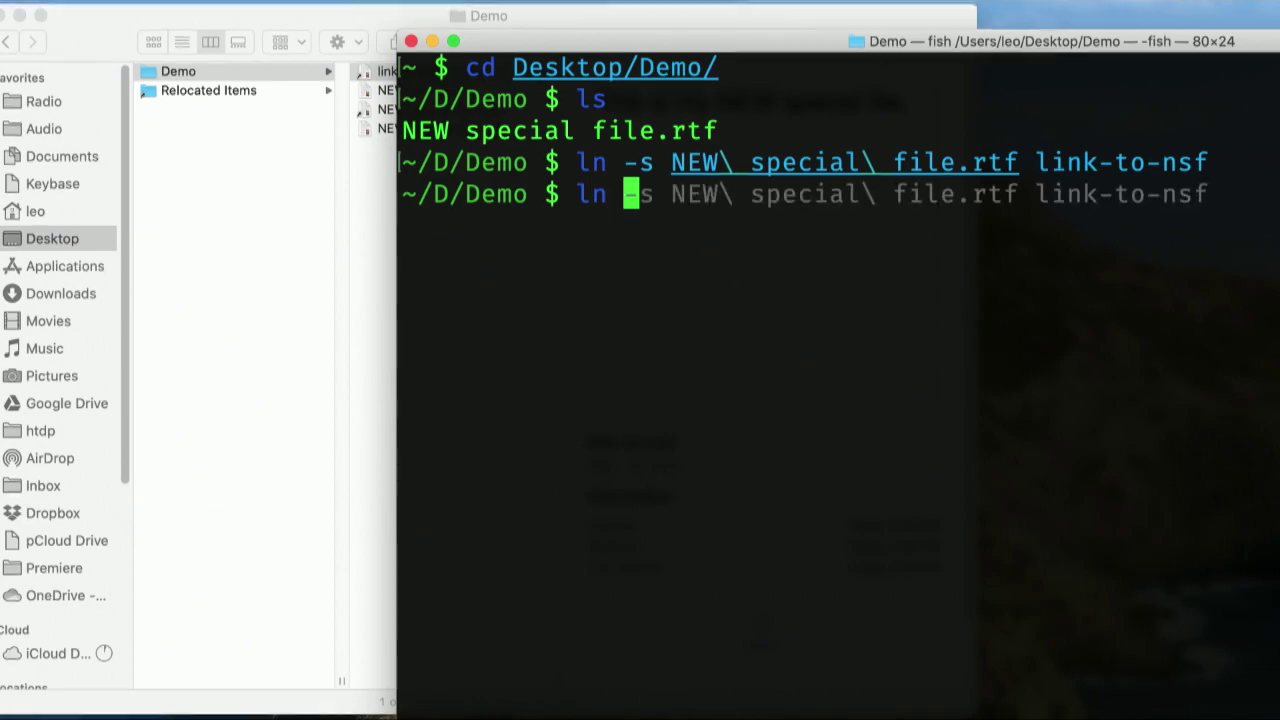
pyautogui.write('n NEW')
pyautogui.hotkey('alt', 'Right')
pyautogui.hotkey('alt', 'Right')
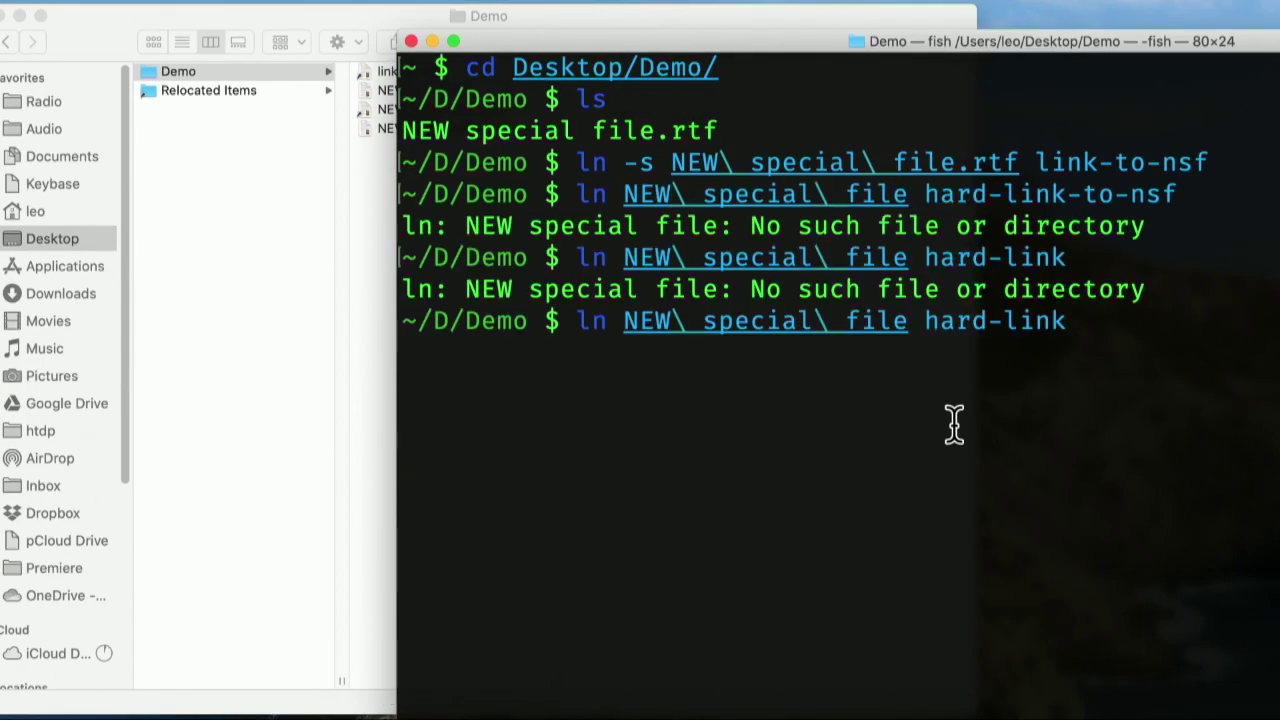
pyautogui.write('.rtf hard-link')
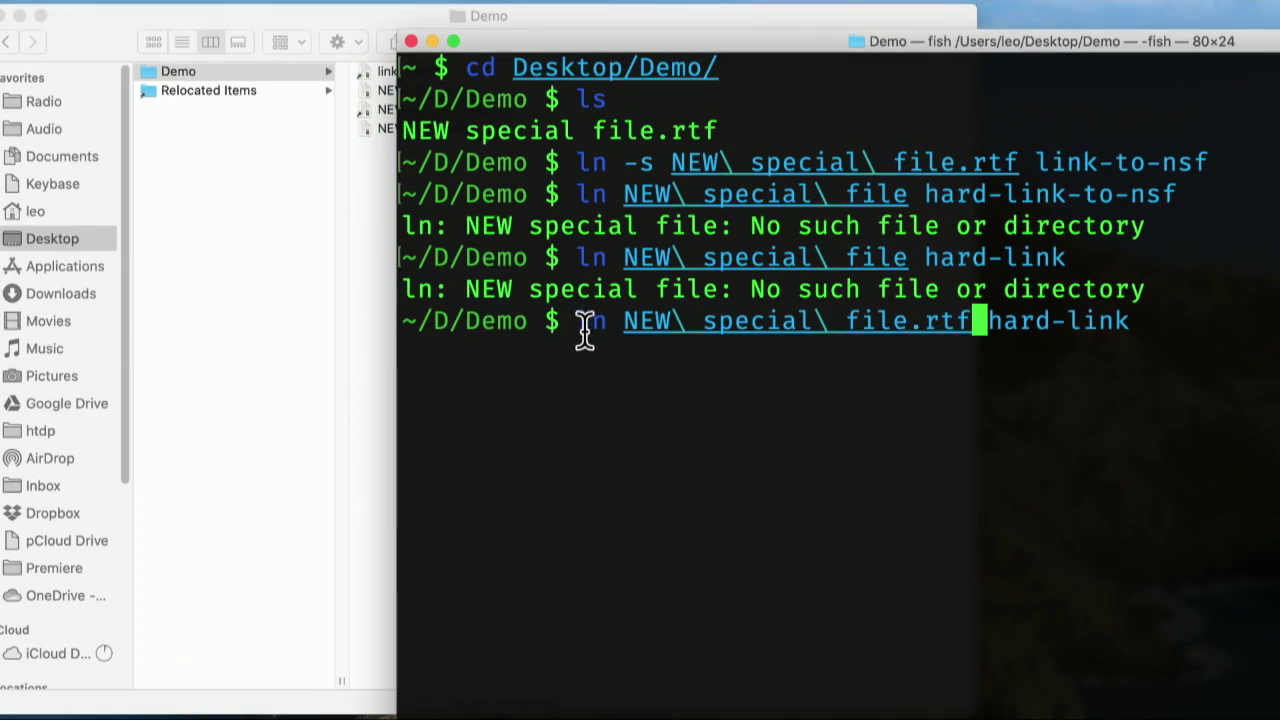
pyautogui.moveTo(657, 163); pyautogui.dragTo(624, 163)
pyautogui.press('Return')
# Step: Switch to the Finder, compare the preview of hard-link with the other Demo files and open hard-link
pyautogui.click(318, 345)
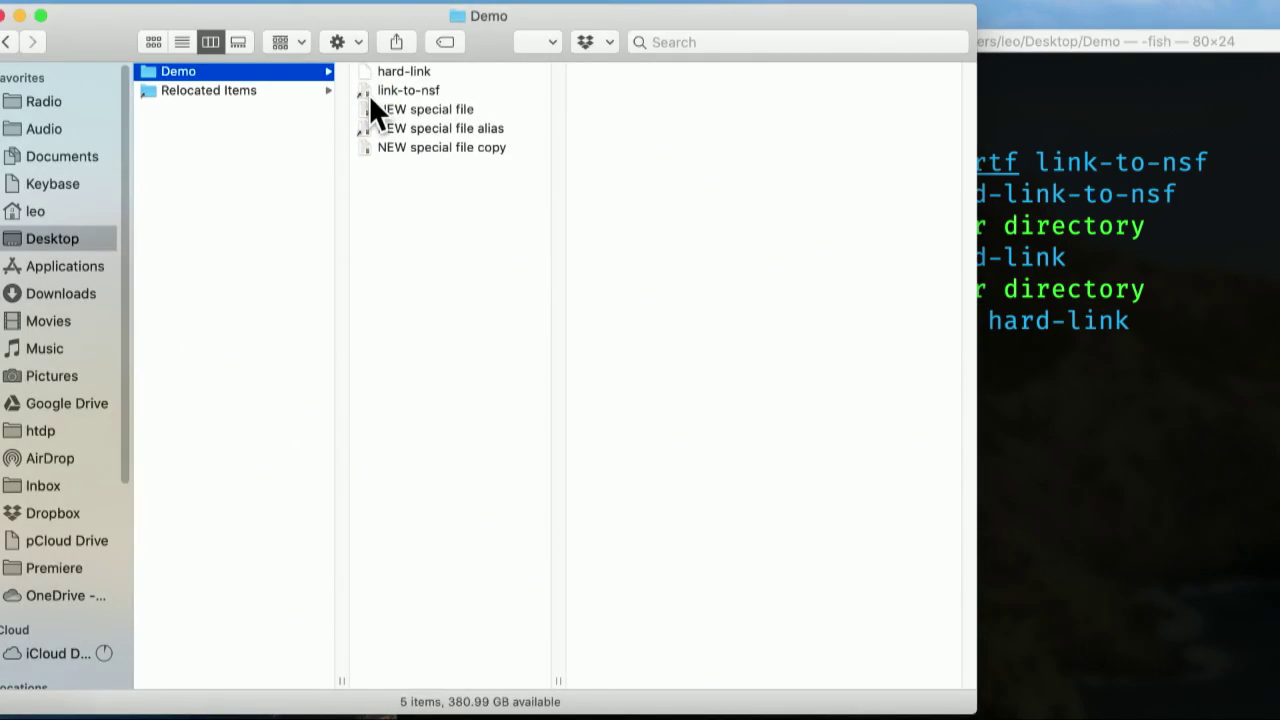
pyautogui.click(387, 72)
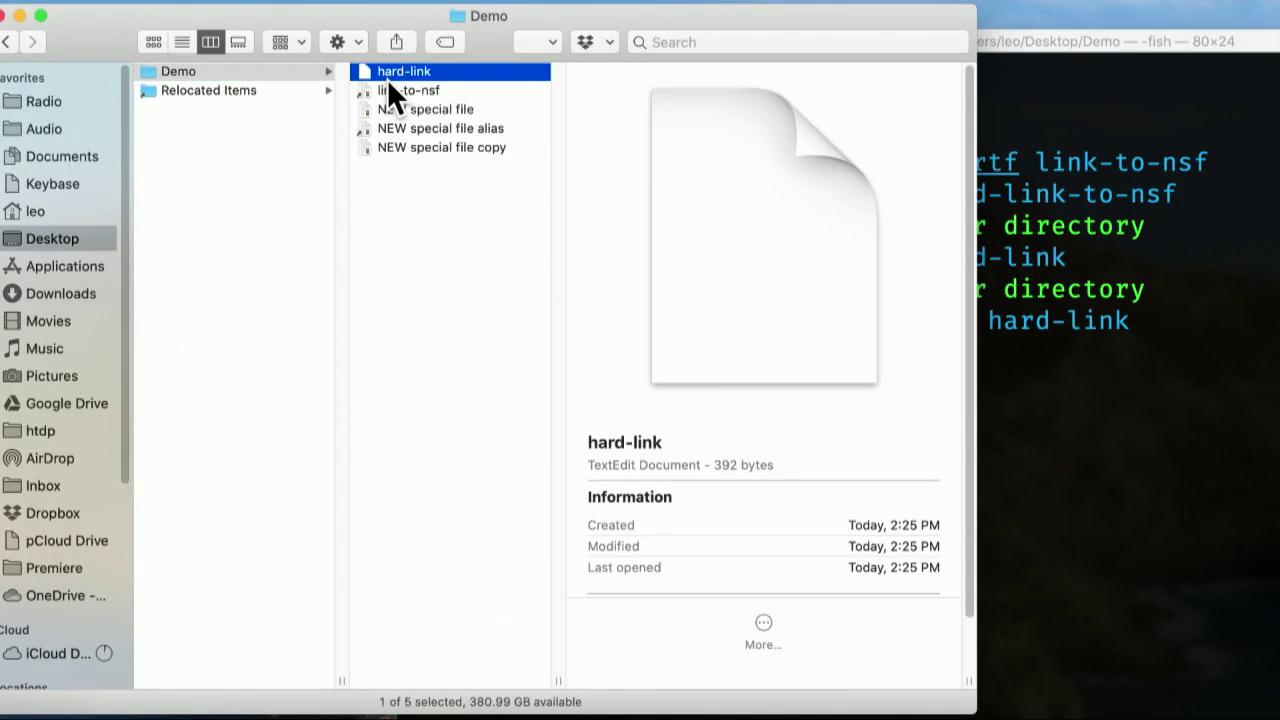
pyautogui.click(389, 88)
pyautogui.click(397, 110)
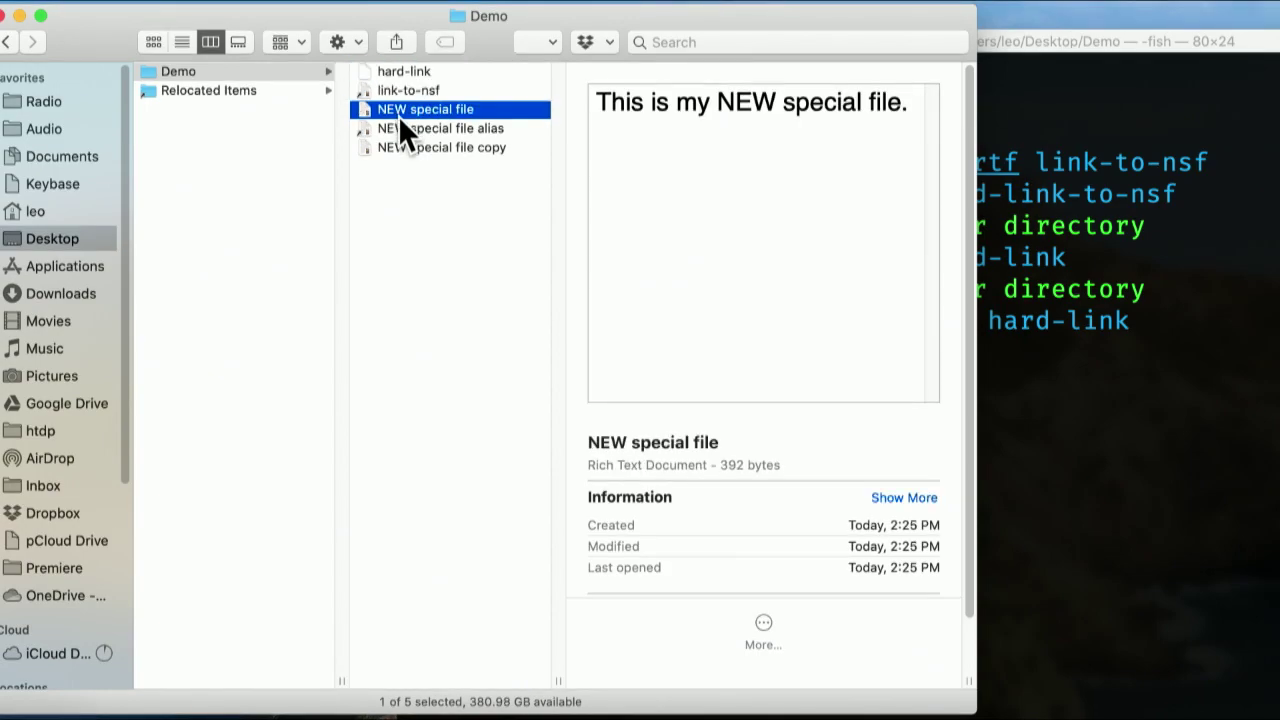
pyautogui.click(399, 126)
pyautogui.click(397, 66)
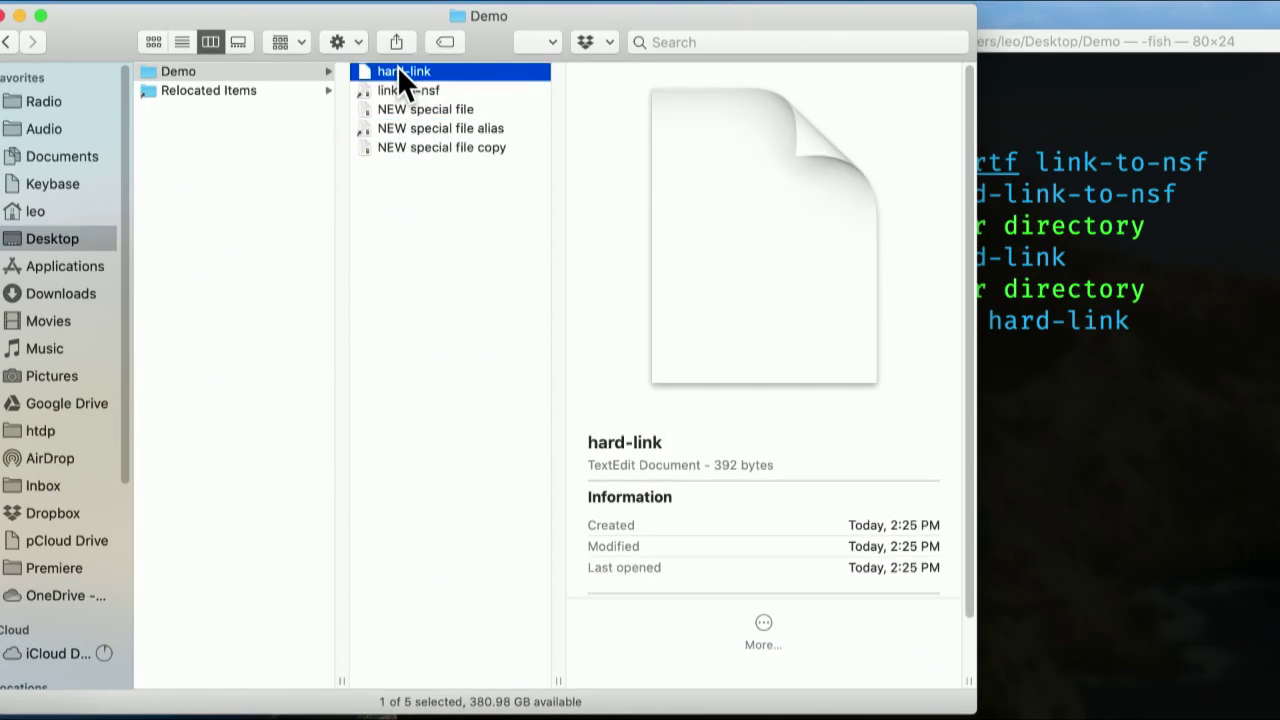
pyautogui.doubleClick(397, 68)
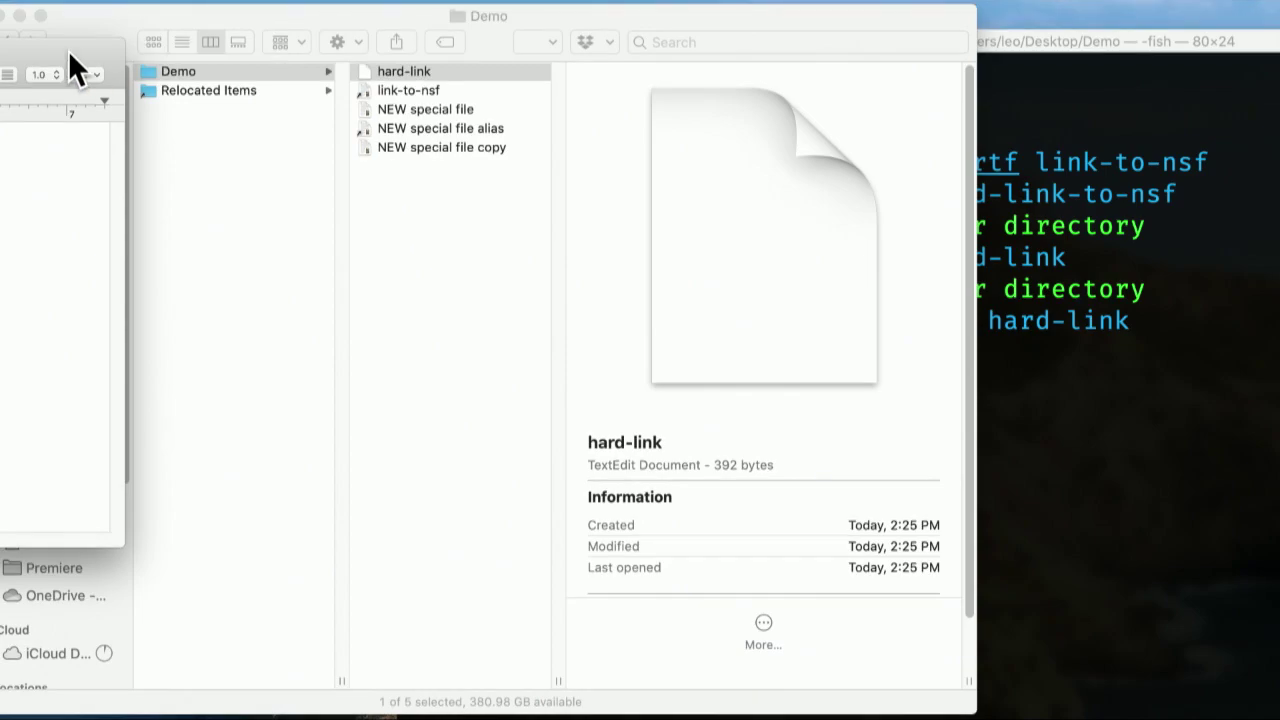
# Step: Move the open hard-link document window clear of the Demo file list and return to hard-link in the Finder
pyautogui.moveTo(71, 63); pyautogui.dragTo(804, 95)
pyautogui.moveTo(667, 88); pyautogui.dragTo(1065, 170)
pyautogui.click(424, 78)
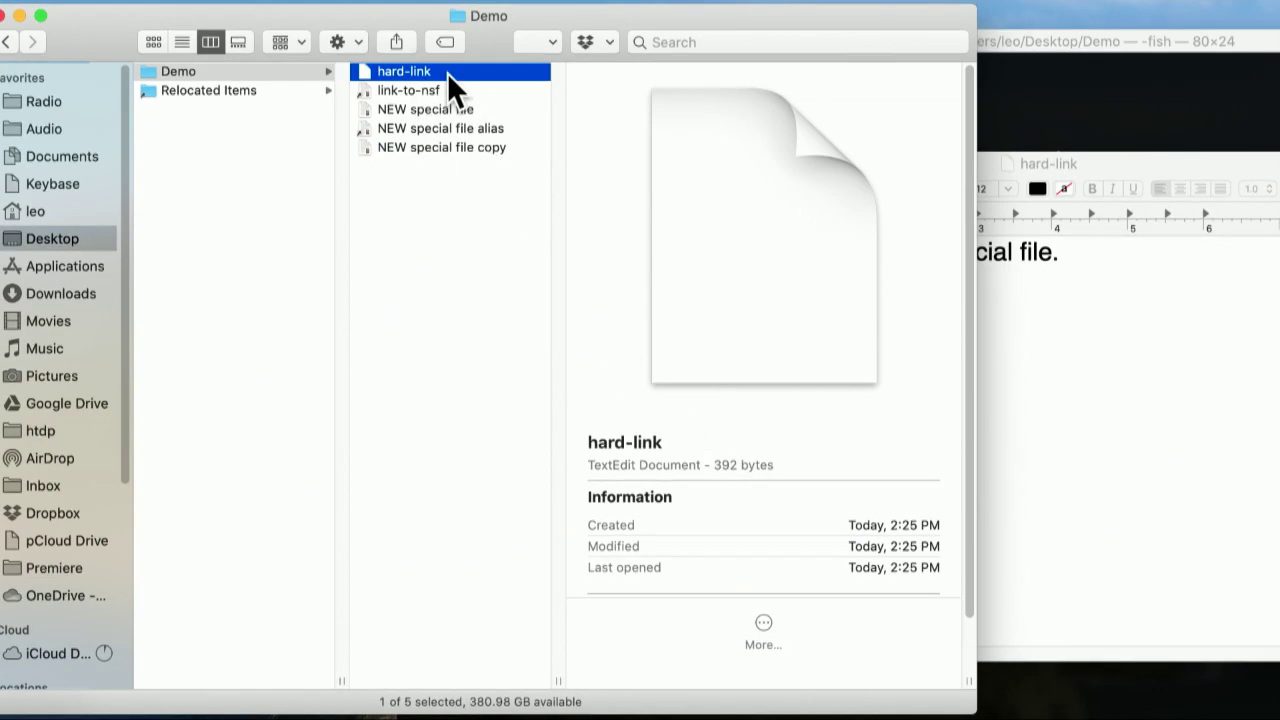
# Step: Compare the preview details of hard-link with link-to-nsf, NEW special file, its alias and its copy
pyautogui.click(423, 91)
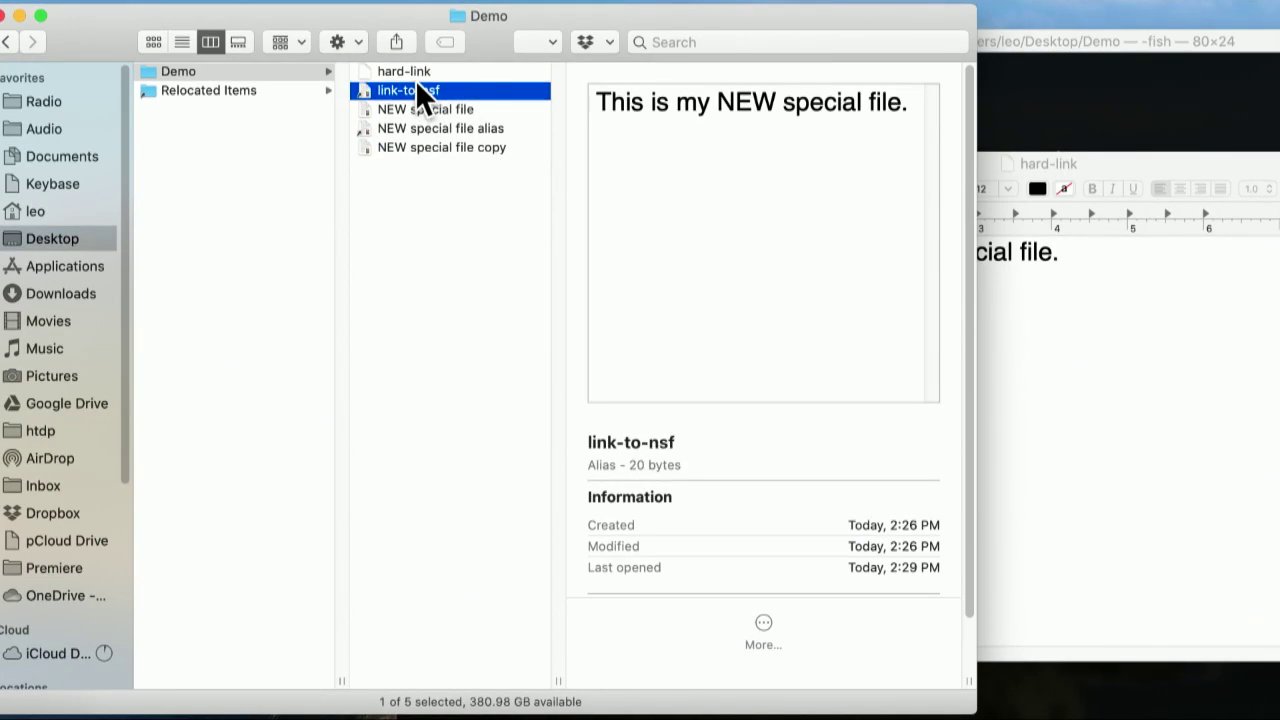
pyautogui.click(414, 75)
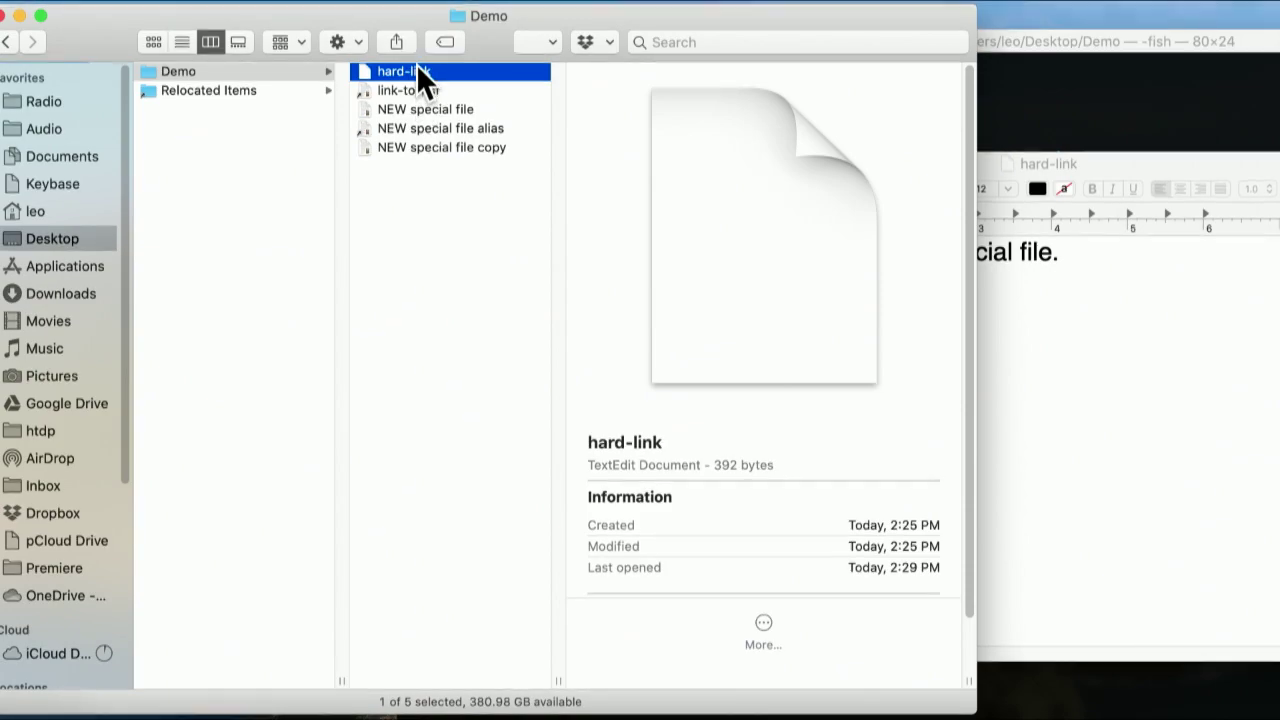
pyautogui.click(426, 89)
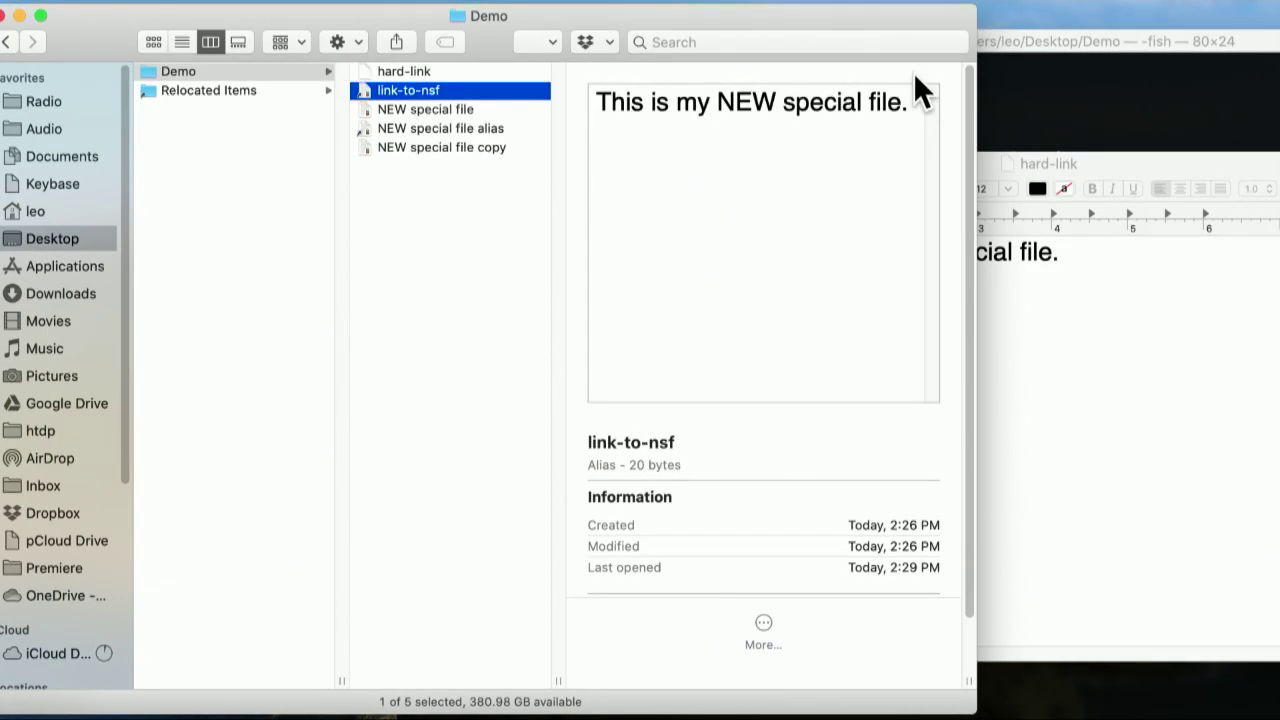
pyautogui.click(472, 109)
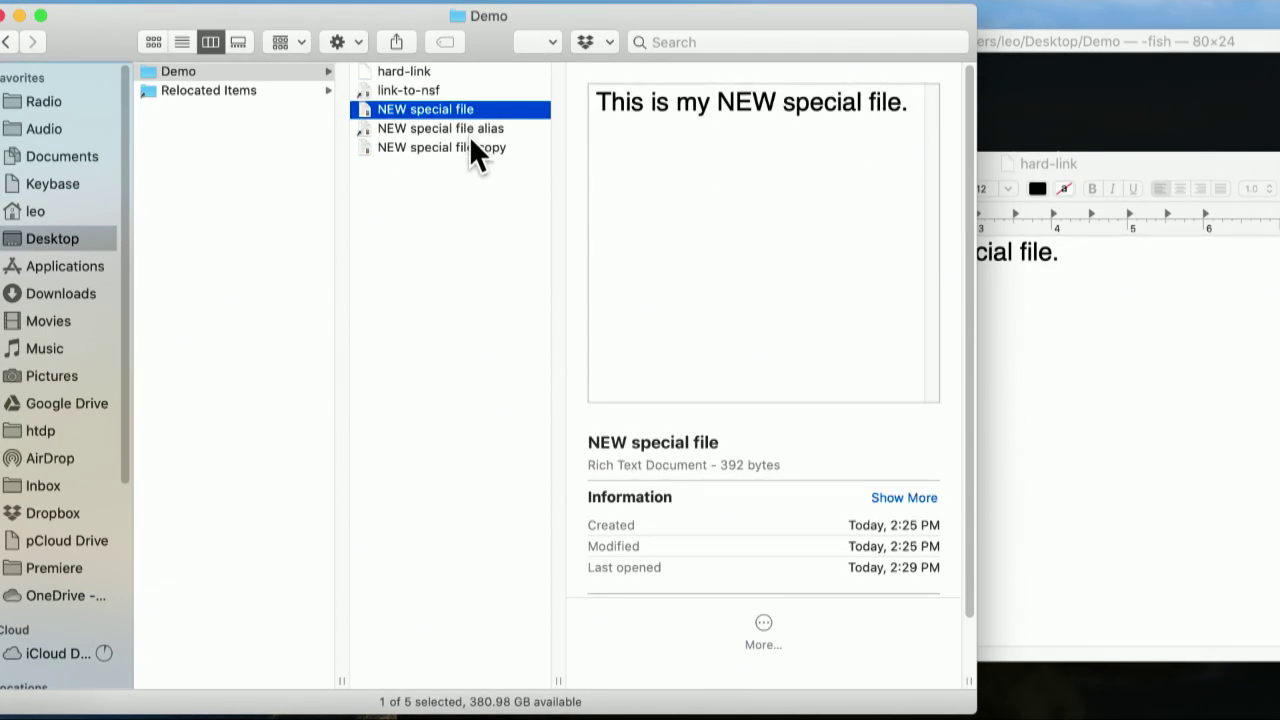
pyautogui.click(467, 130)
pyautogui.click(465, 147)
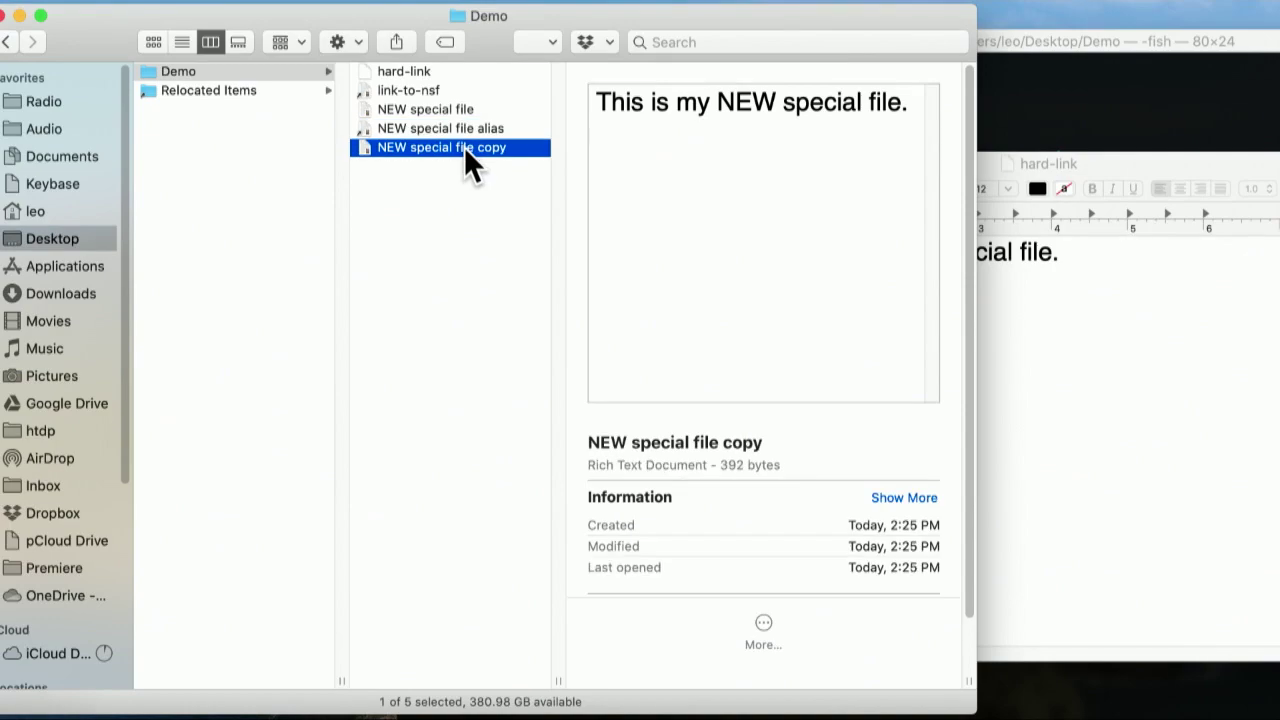
pyautogui.click(448, 128)
pyautogui.click(441, 110)
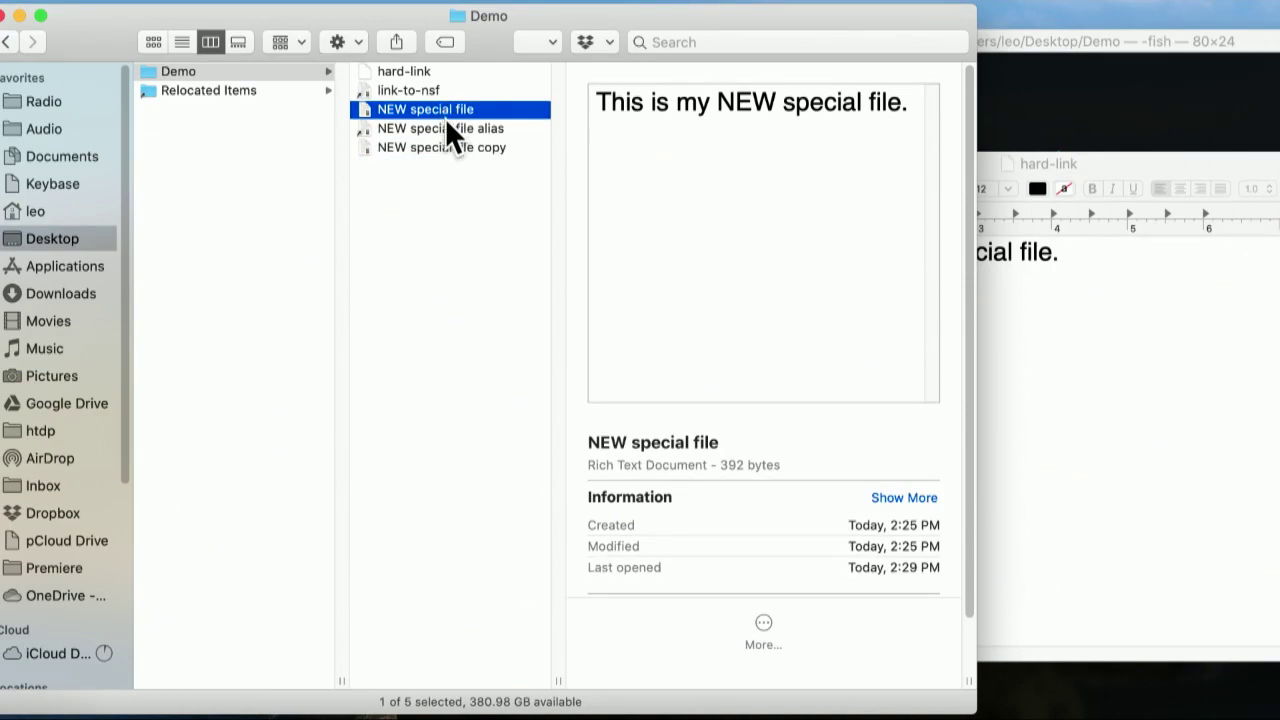
# Step: Dismiss the hard-link document and compare the previews of link-to-nsf, hard-link and NEW special file
pyautogui.click(995, 112)
pyautogui.click(345, 175)
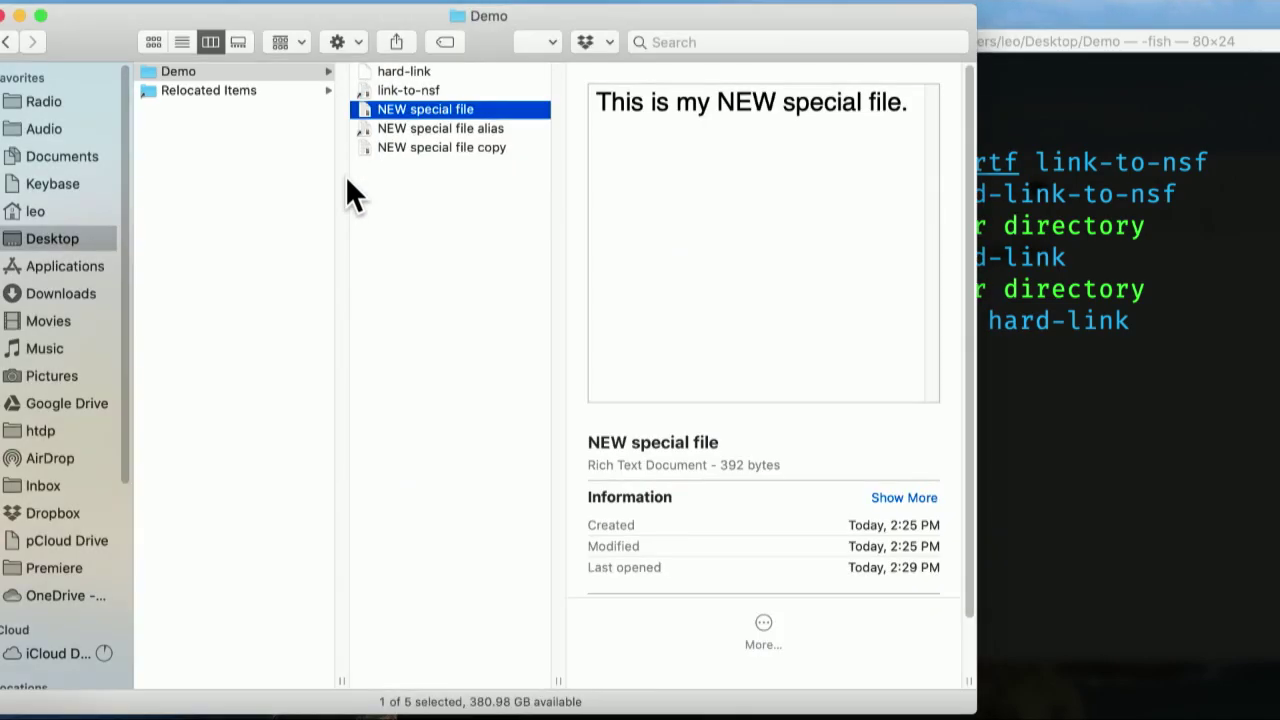
pyautogui.click(401, 88)
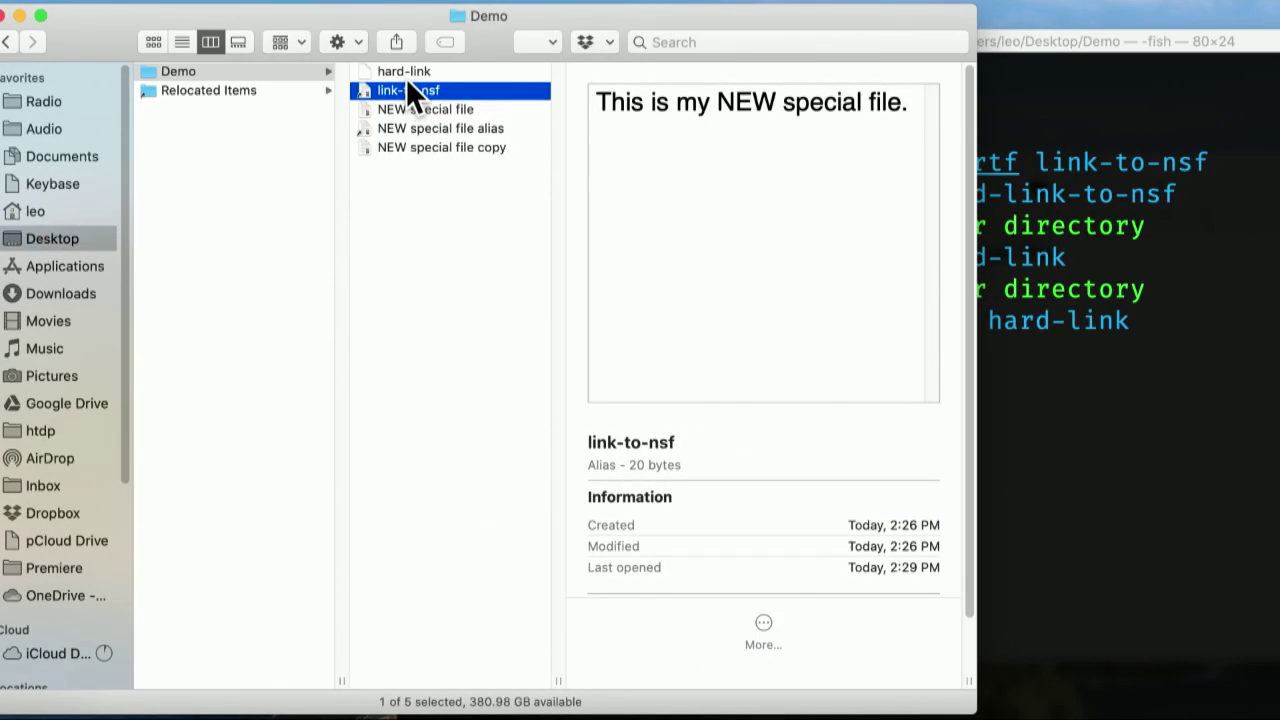
pyautogui.click(407, 73)
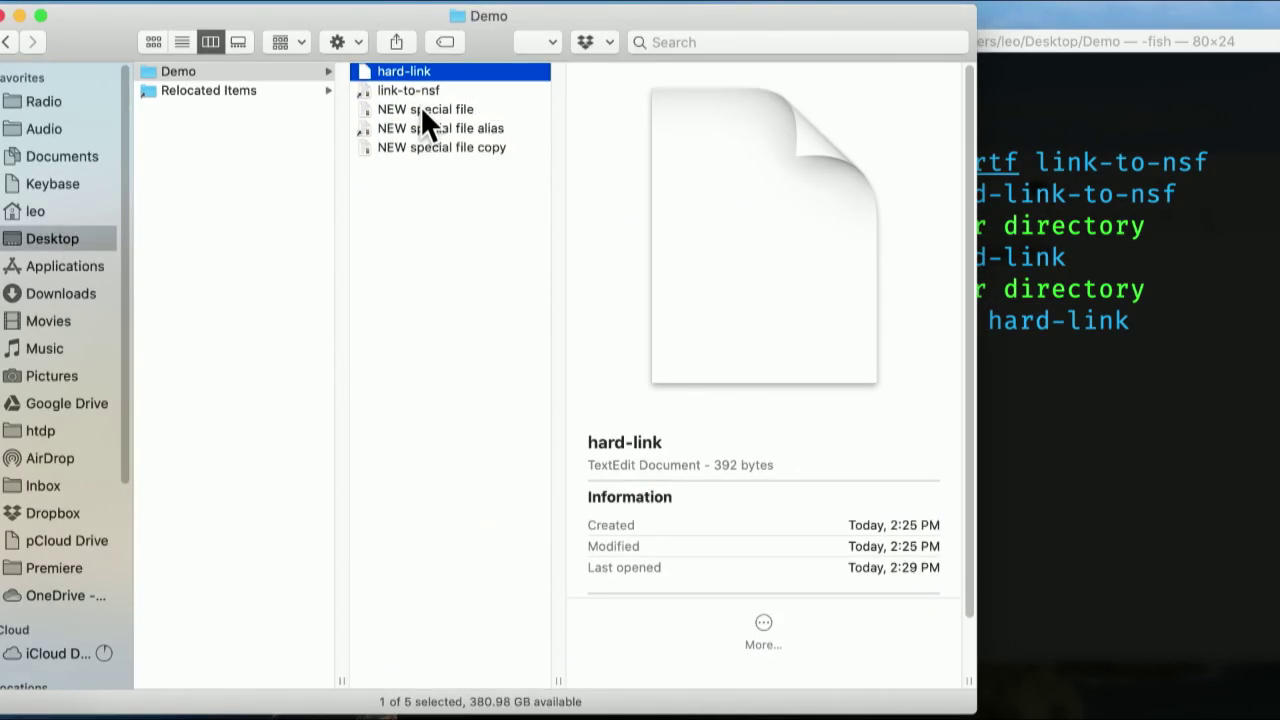
pyautogui.click(421, 110)
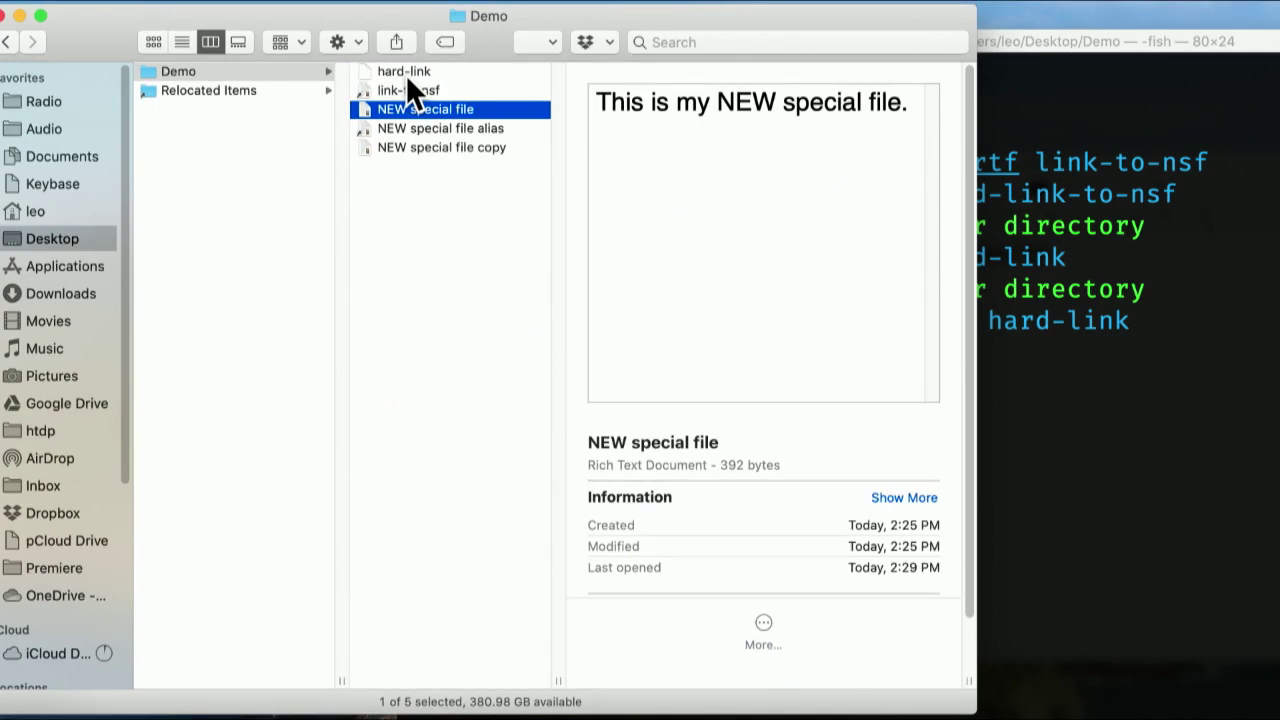
pyautogui.click(406, 74)
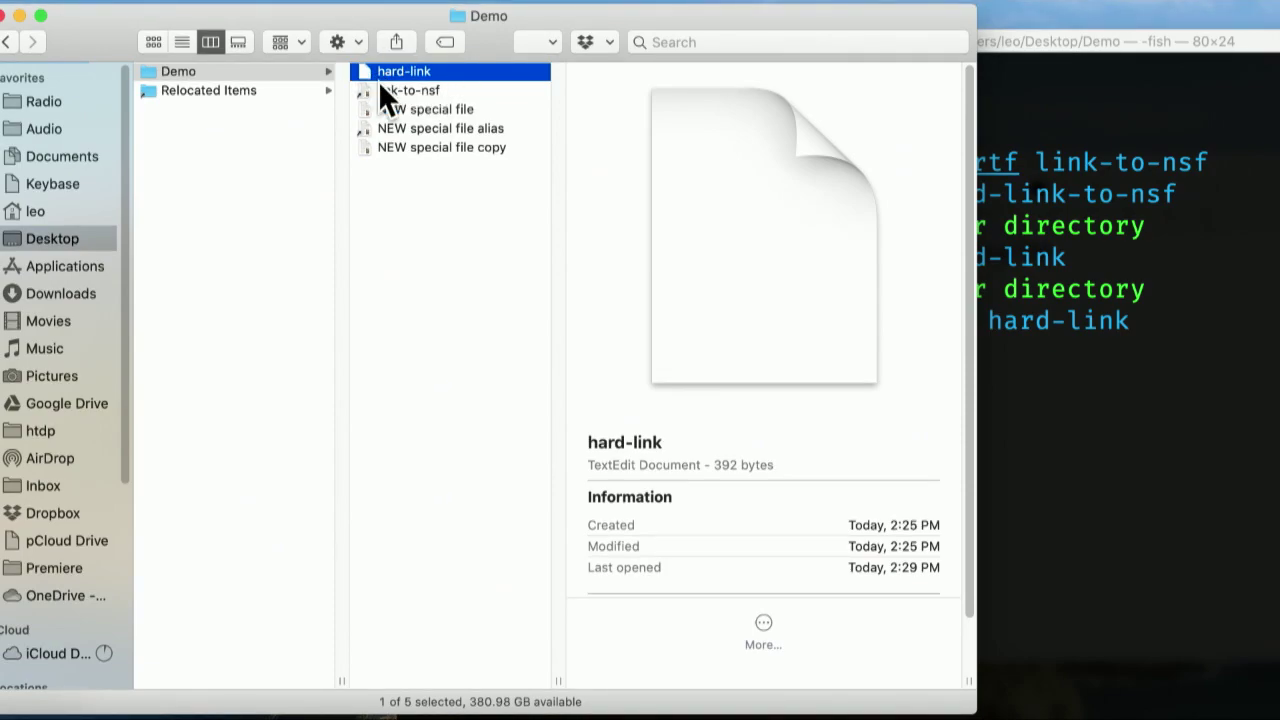
# Step: Move the original NEW special file from the Demo folder to the Trash
pyautogui.click(437, 160)
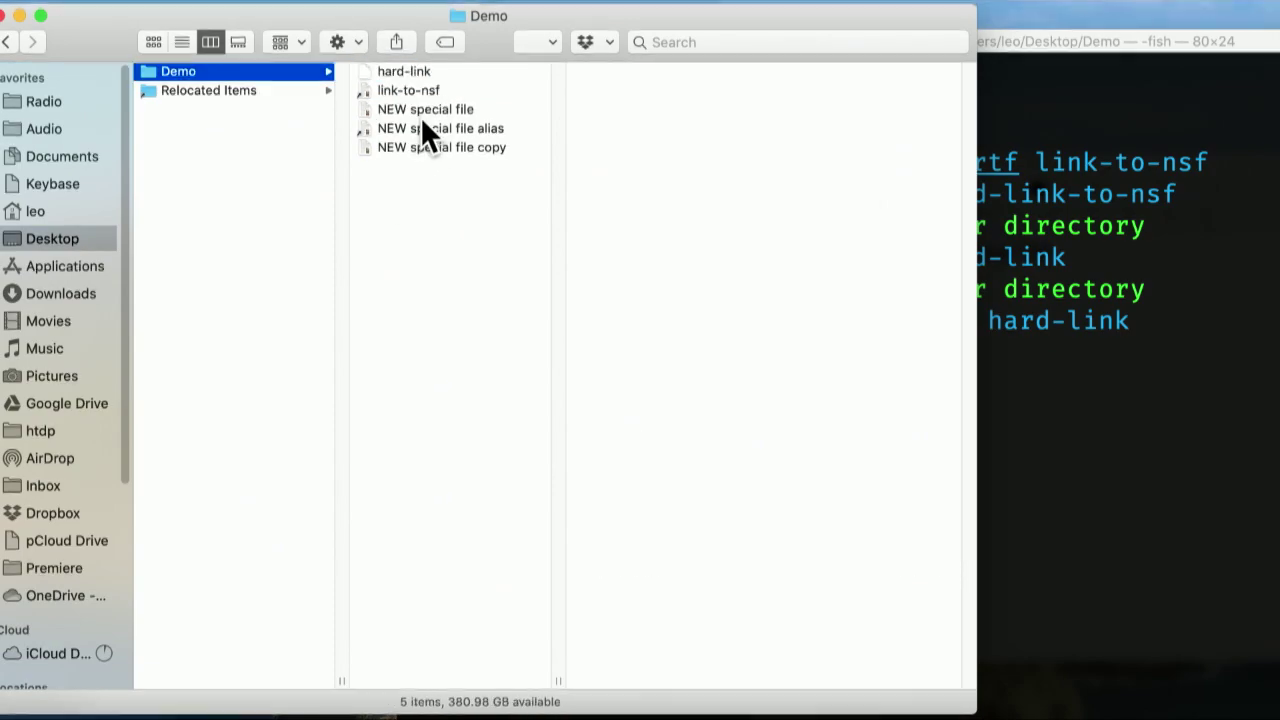
pyautogui.click(421, 112)
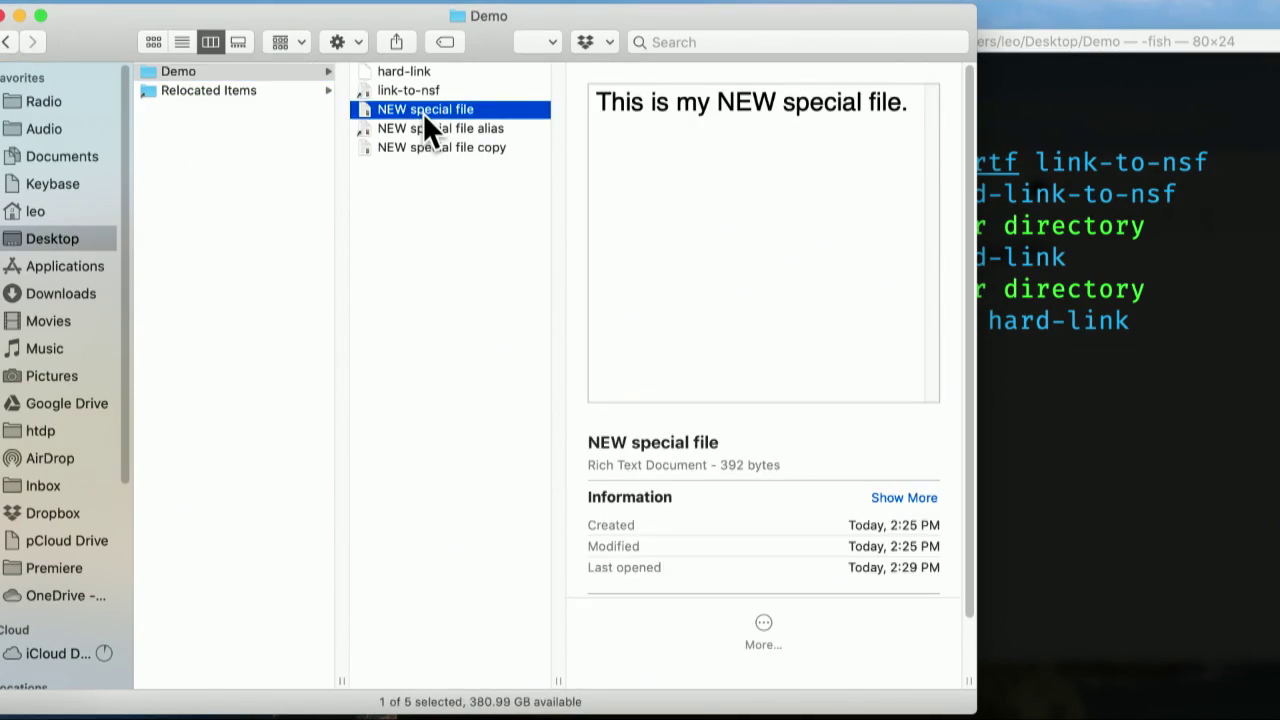
pyautogui.press('super+BackSpace')
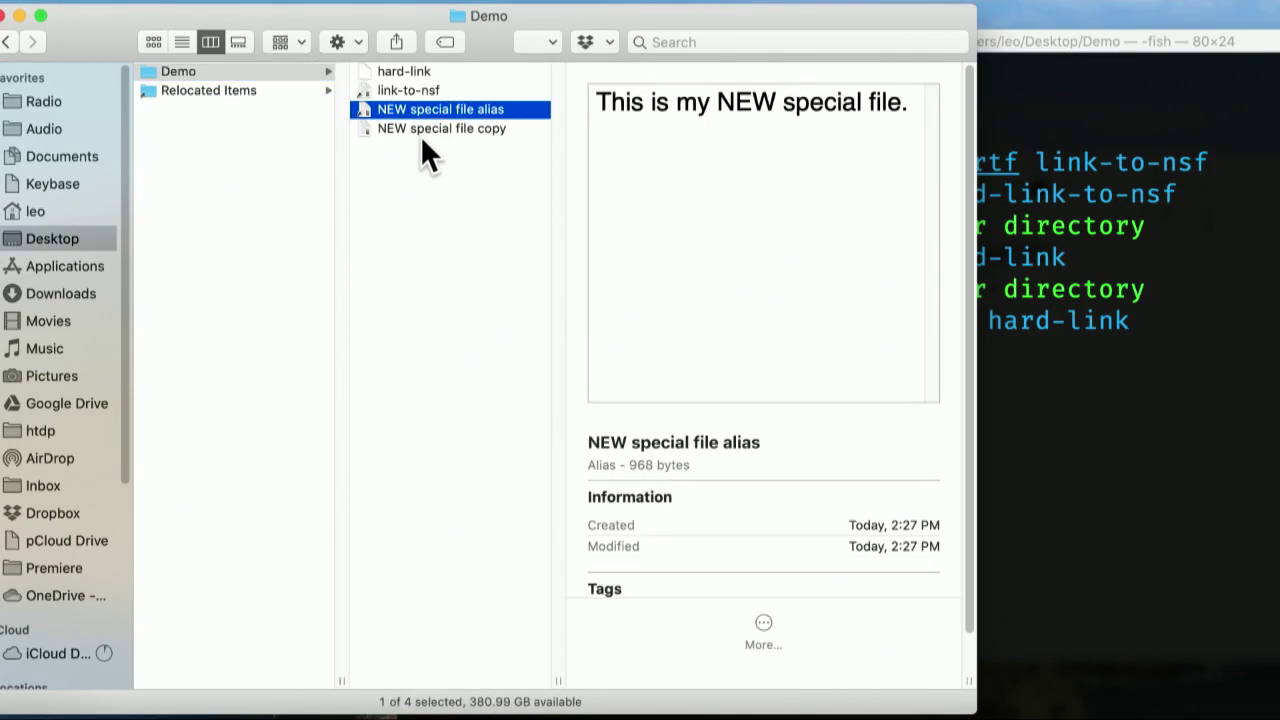
# Step: Try to open NEW special file alias and dismiss the resulting dialog
pyautogui.doubleClick(420, 108)
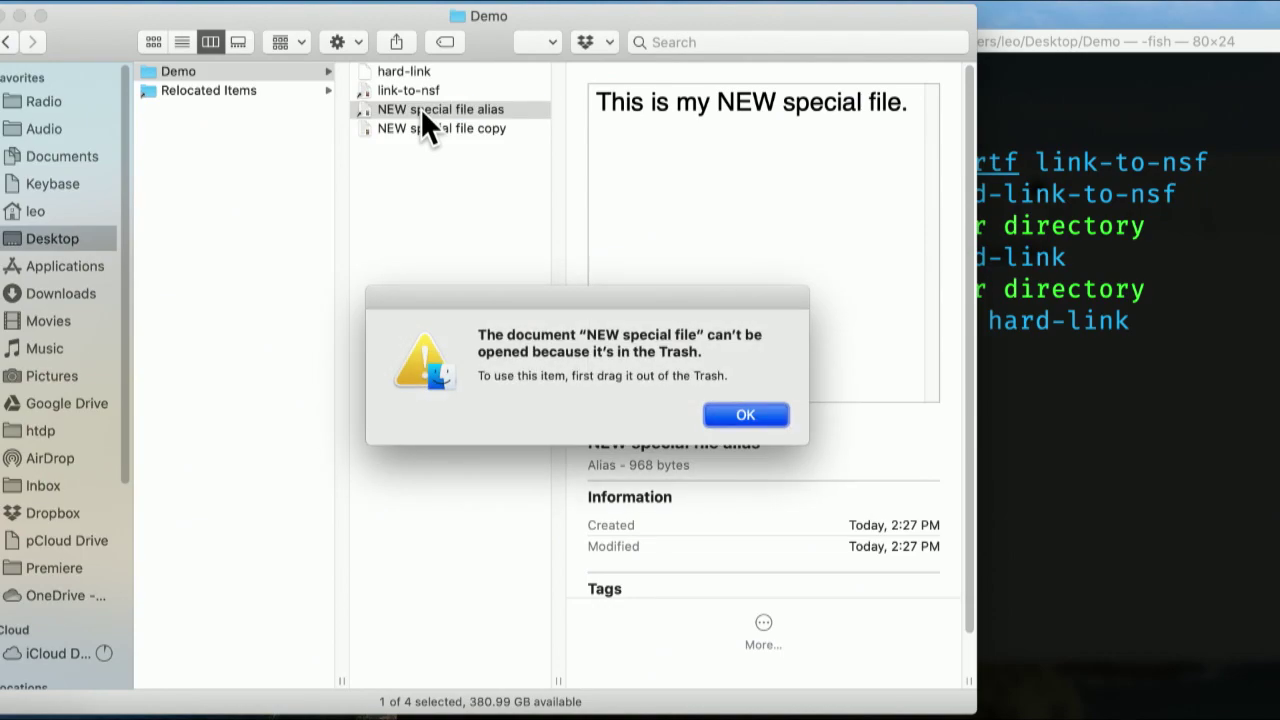
pyautogui.click(742, 406)
pyautogui.click(420, 214)
# Step: Open hard-link in TextEdit twice to check its contents and close the document
pyautogui.doubleClick(376, 70)
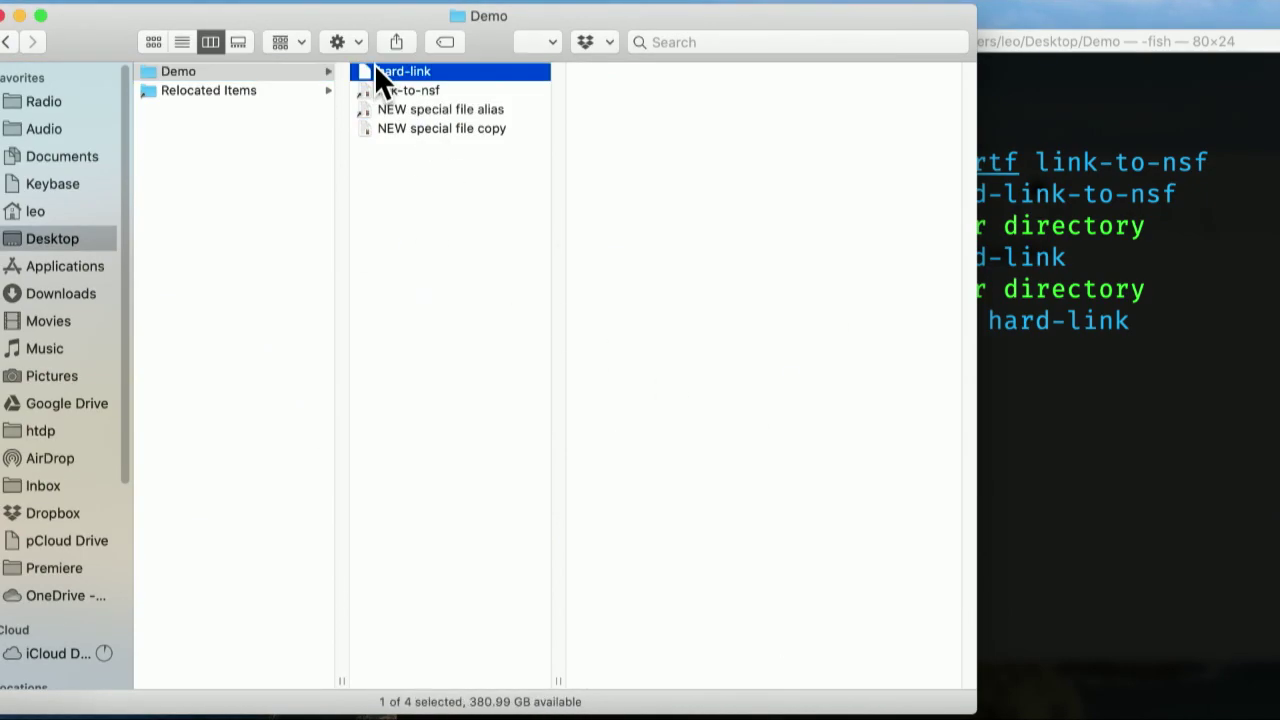
pyautogui.moveTo(834, 163); pyautogui.dragTo(385, 197)
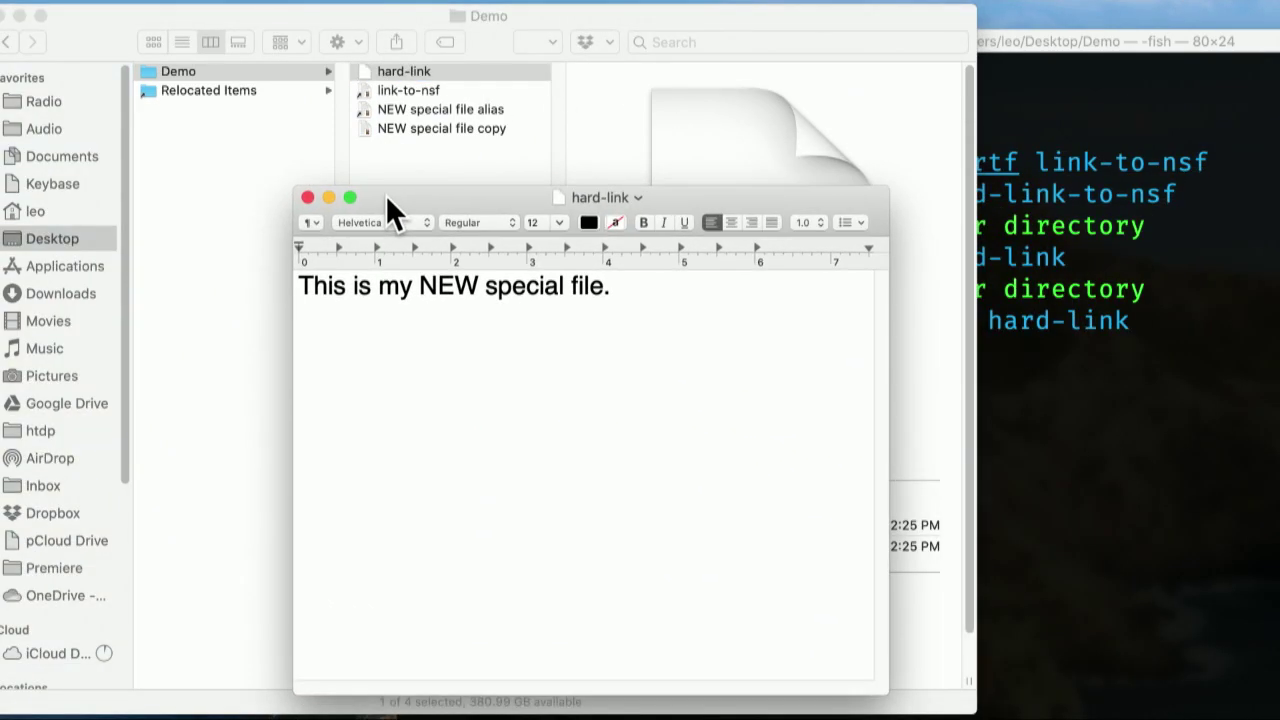
pyautogui.click(415, 71)
pyautogui.click(415, 72)
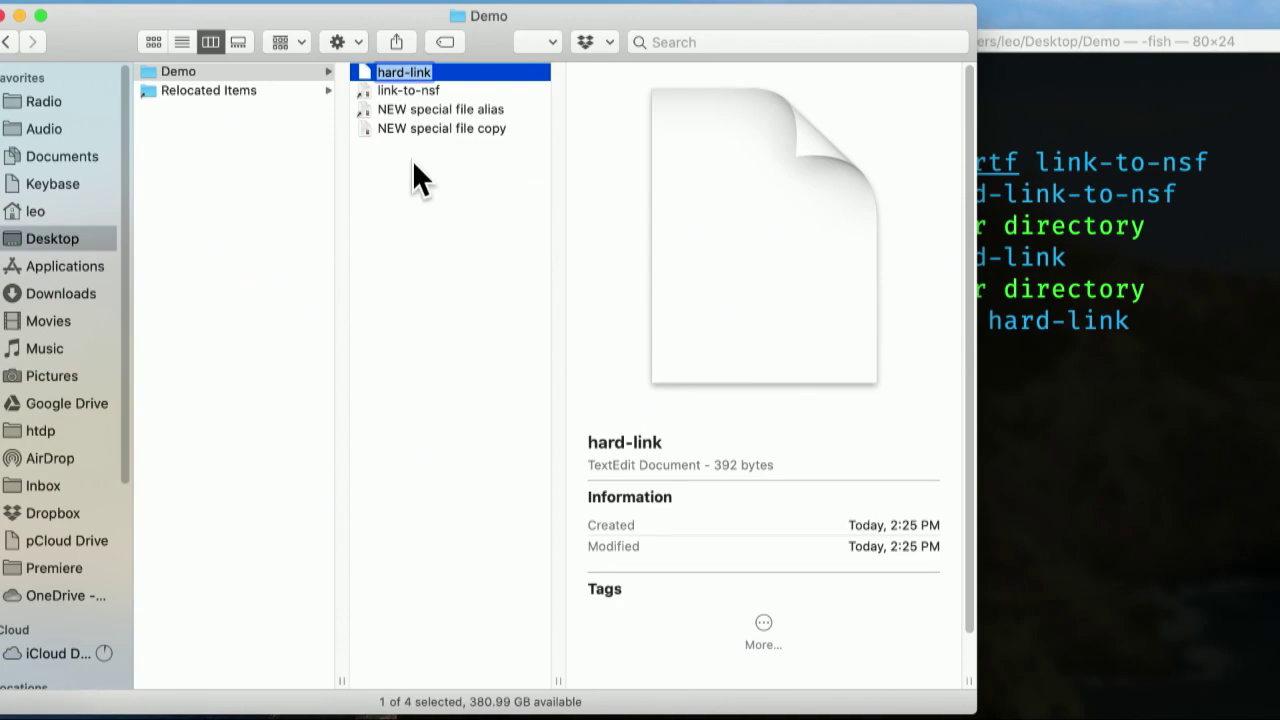
pyautogui.click(413, 163)
pyautogui.doubleClick(368, 72)
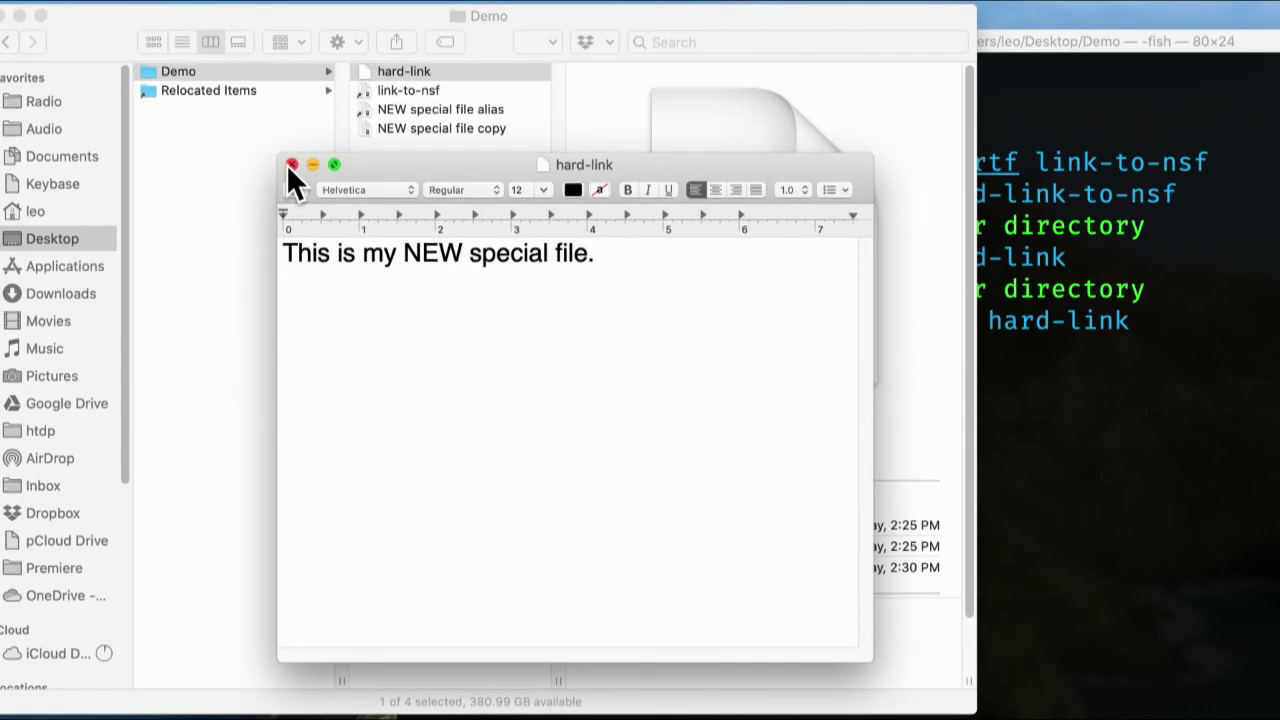
pyautogui.click(292, 165)
# Step: Switch to Terminal and highlight the ln -s command line that defines link-to-nsf
pyautogui.click(997, 105)
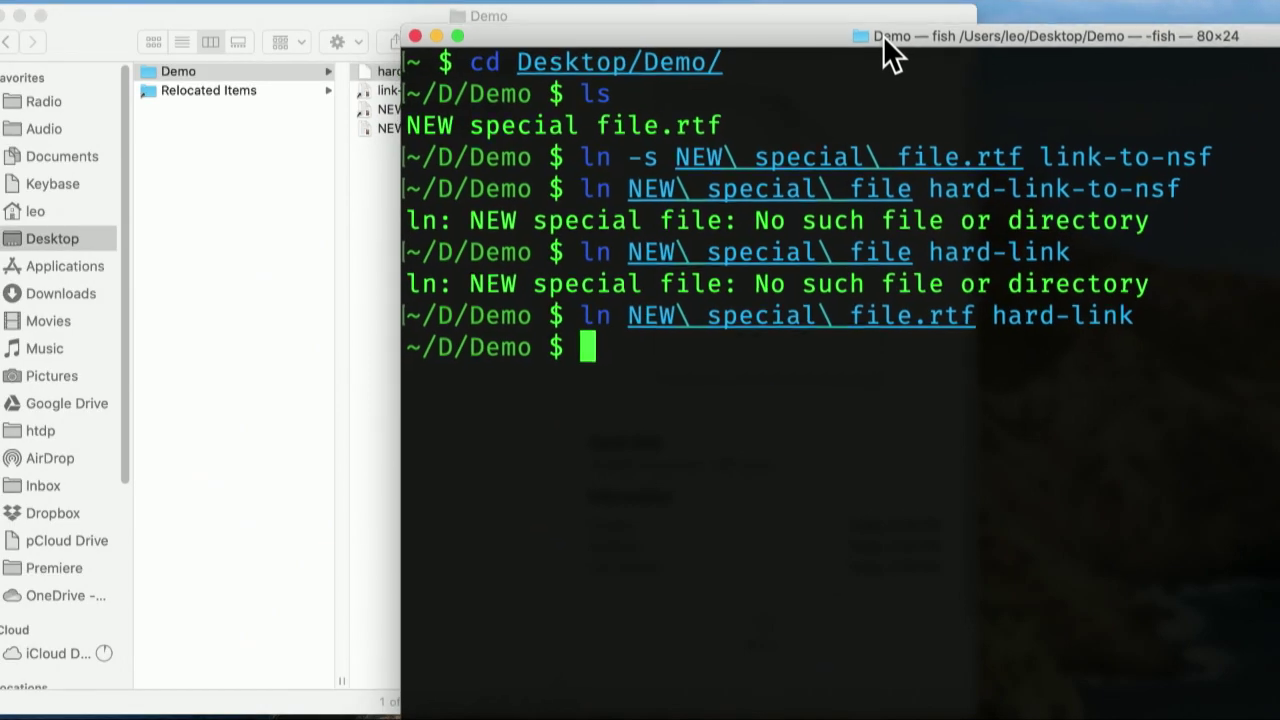
pyautogui.moveTo(883, 35); pyautogui.dragTo(895, 24)
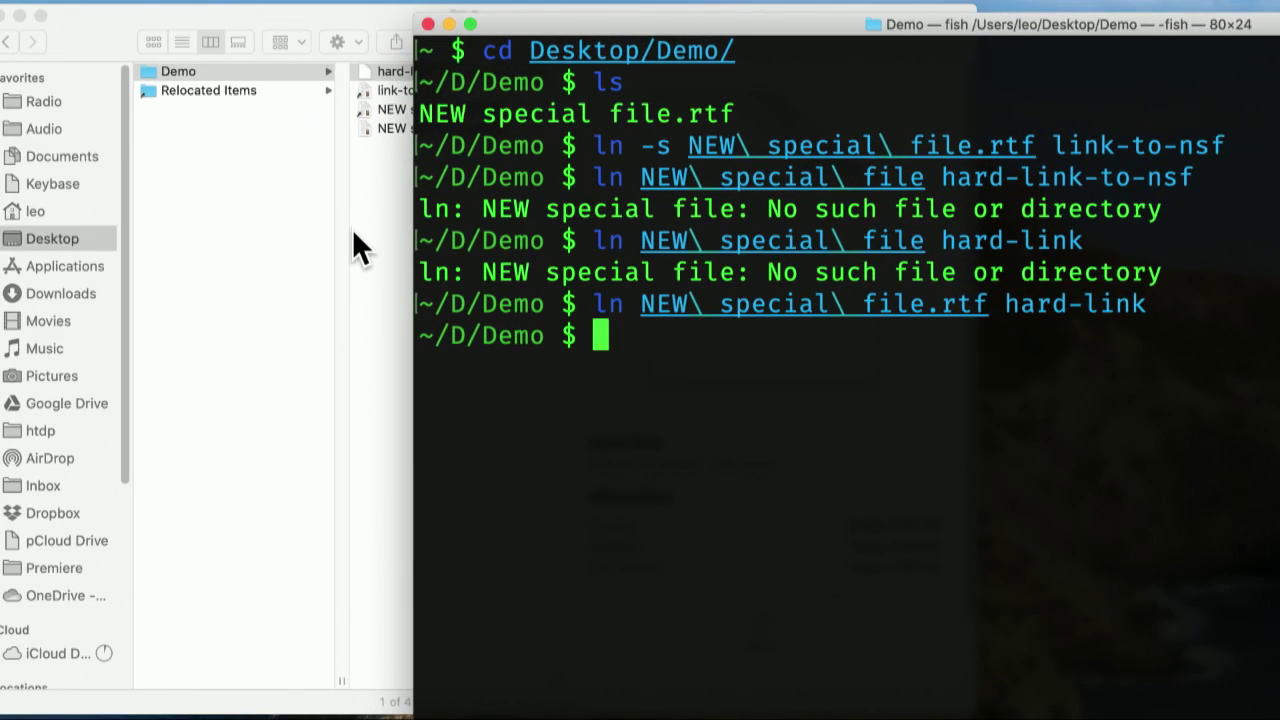
pyautogui.moveTo(580, 152); pyautogui.dragTo(687, 172)
# Step: Switch to the Finder and check the previews of NEW special file alias, NEW special file copy, link-to-nsf and hard-link
pyautogui.click(298, 180)
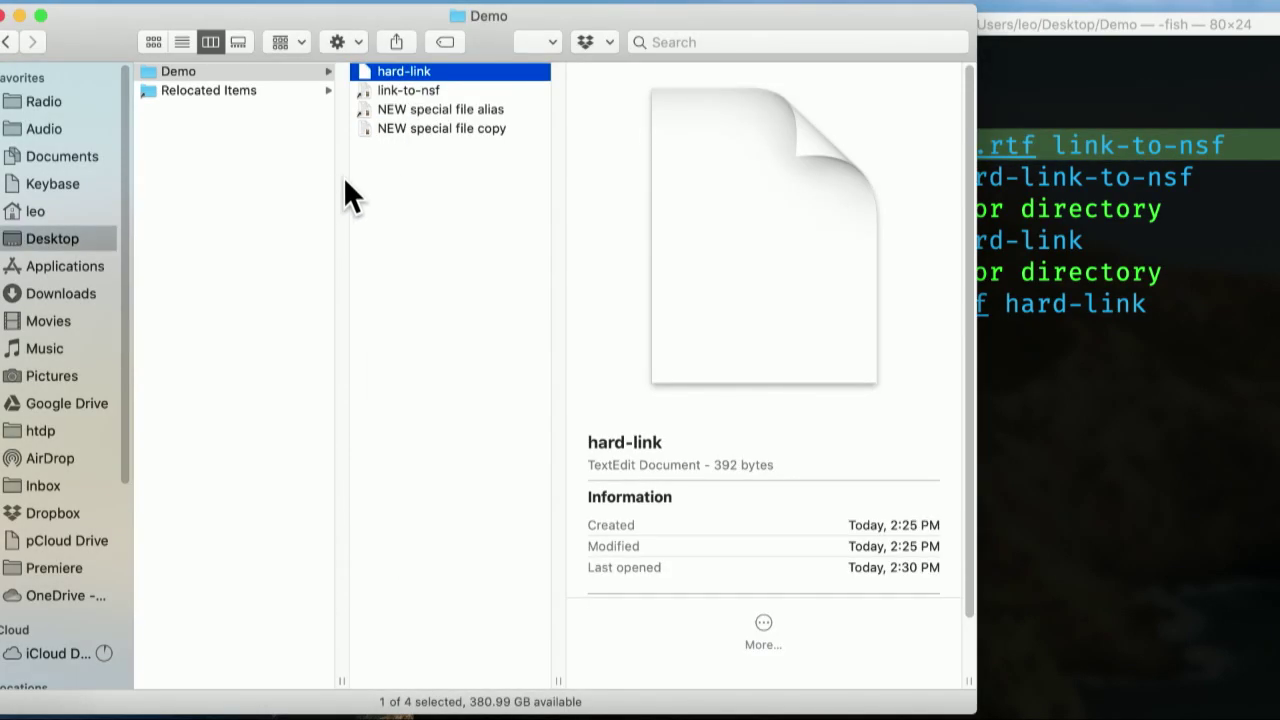
pyautogui.click(394, 177)
pyautogui.click(413, 111)
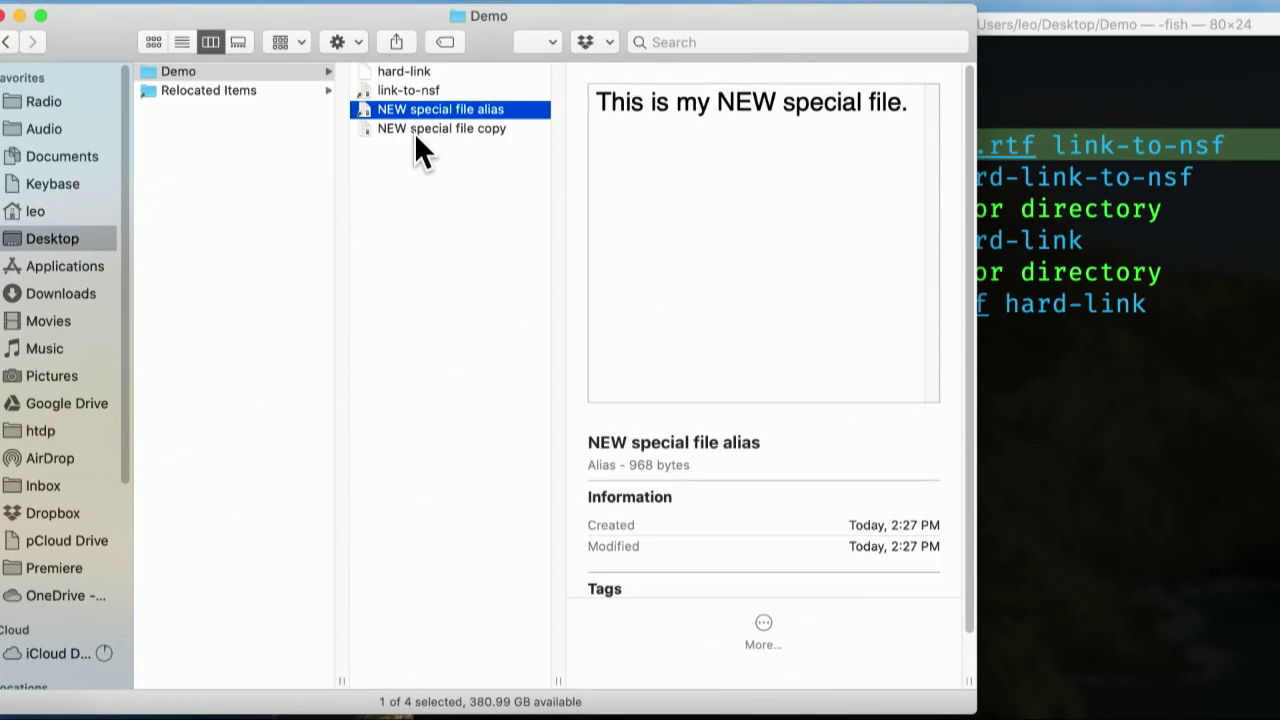
pyautogui.click(415, 129)
pyautogui.click(396, 90)
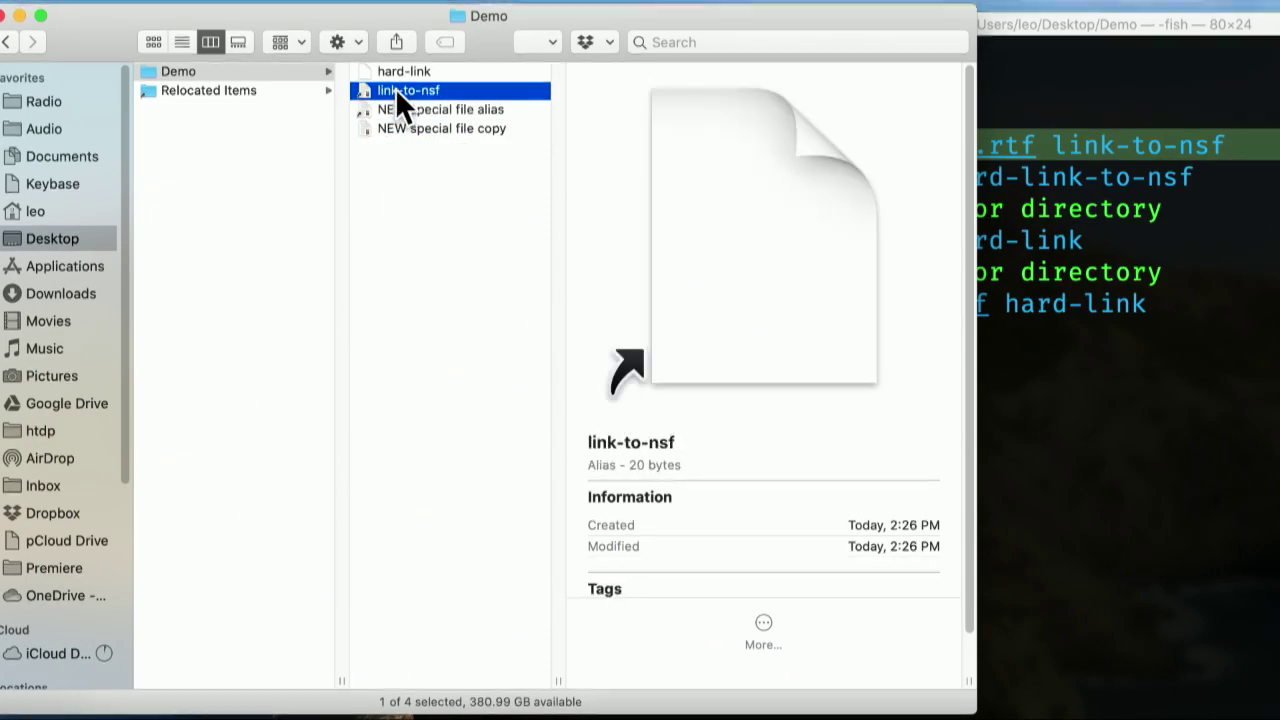
pyautogui.click(396, 74)
# Step: Undo the deletion of NEW special file to restore it to the Demo folder
pyautogui.click(425, 212)
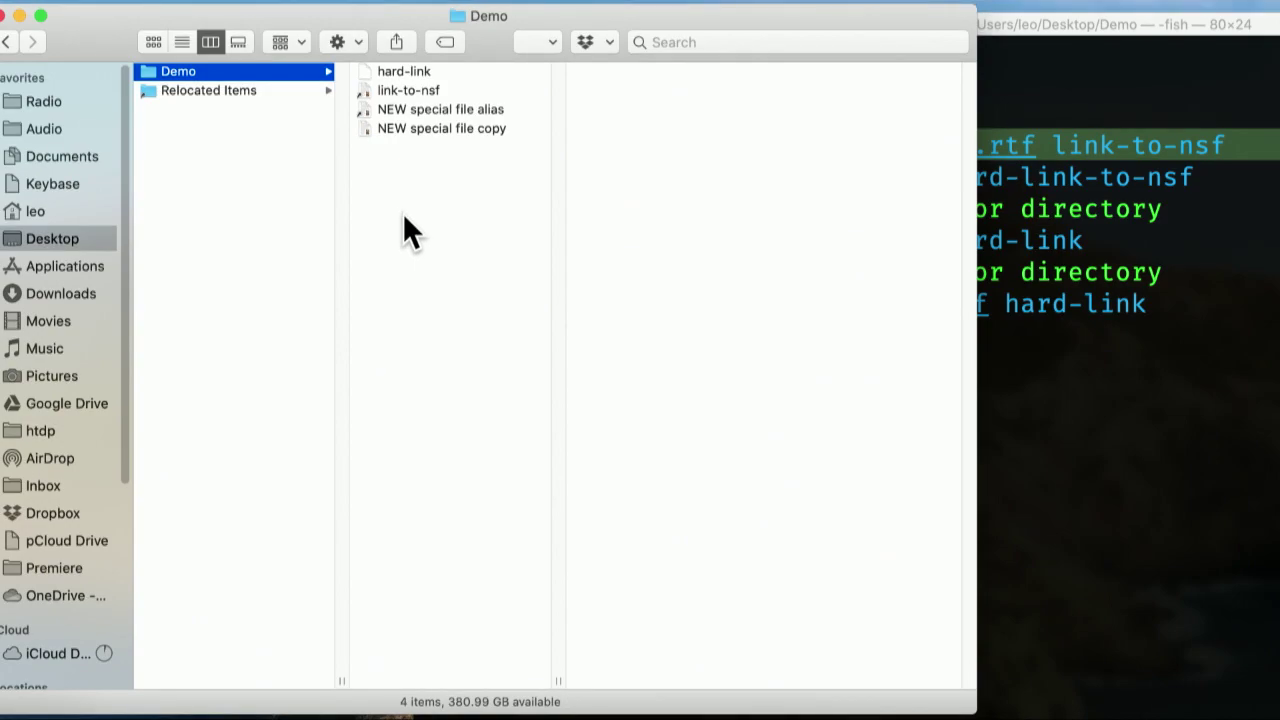
pyautogui.press('n')
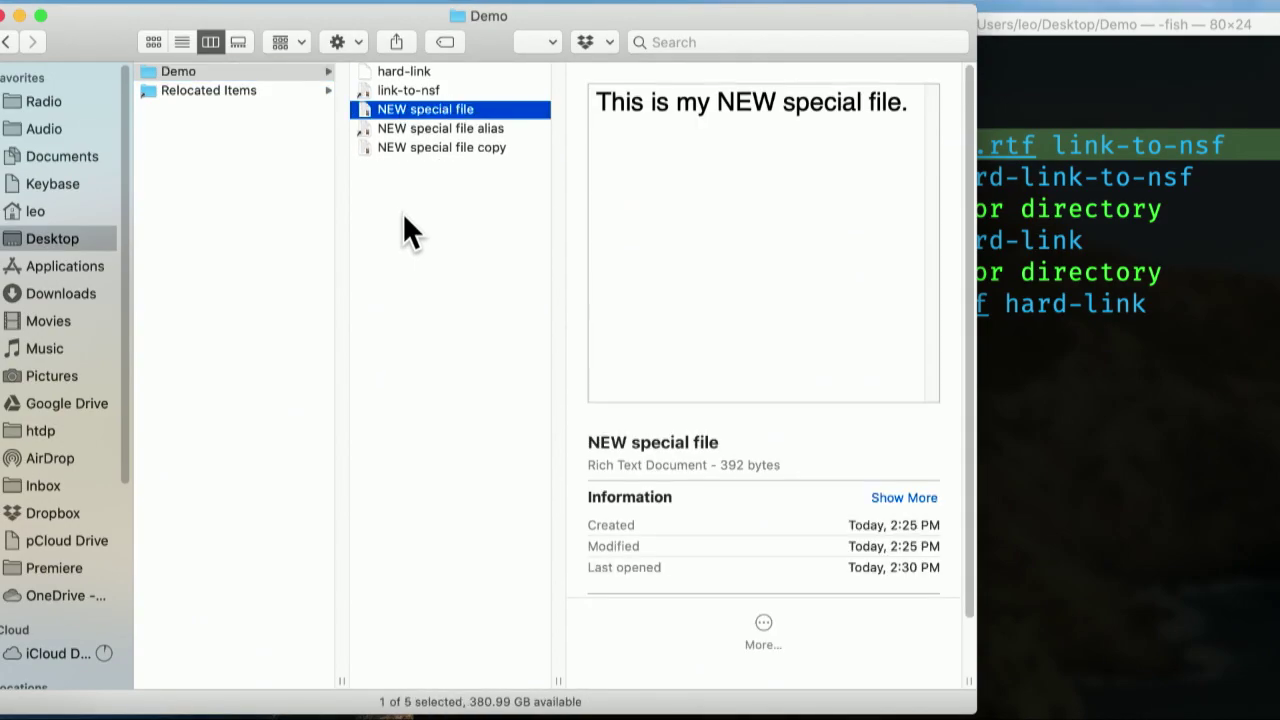
# Step: Move Relocated Items from the Desktop to the Trash
pyautogui.click(231, 176)
pyautogui.click(203, 88)
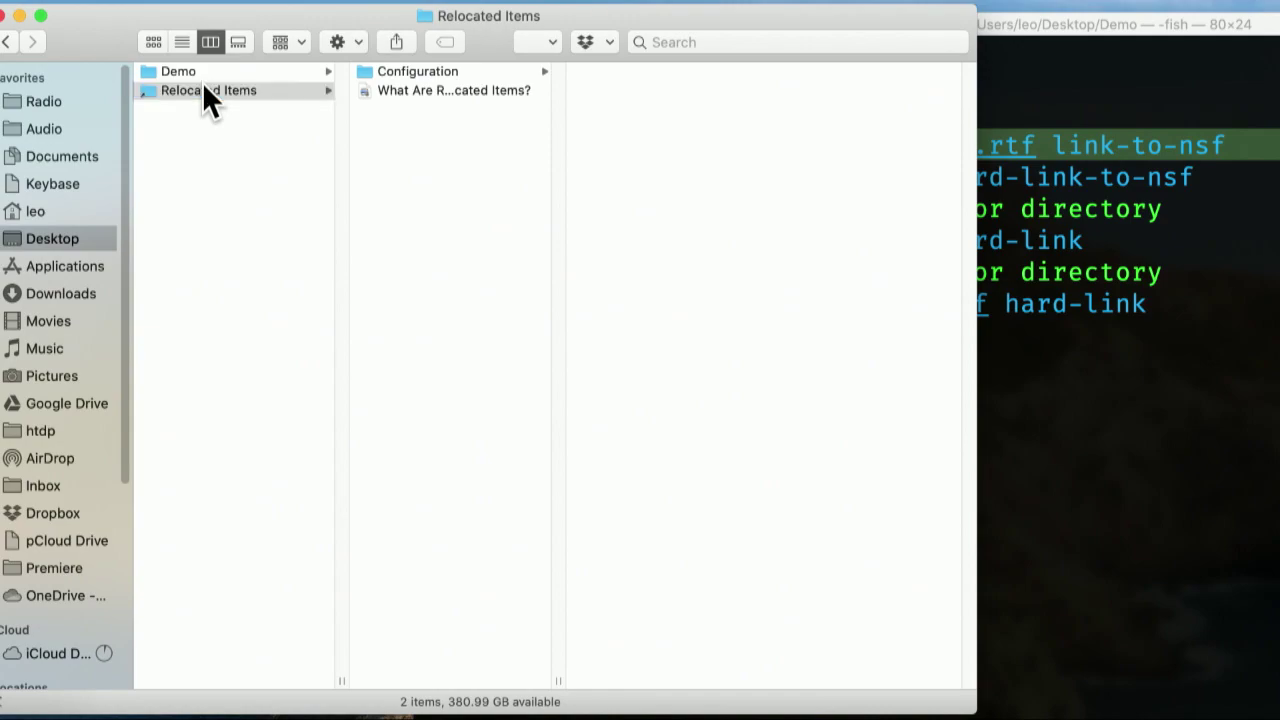
pyautogui.press('super+BackSpace')
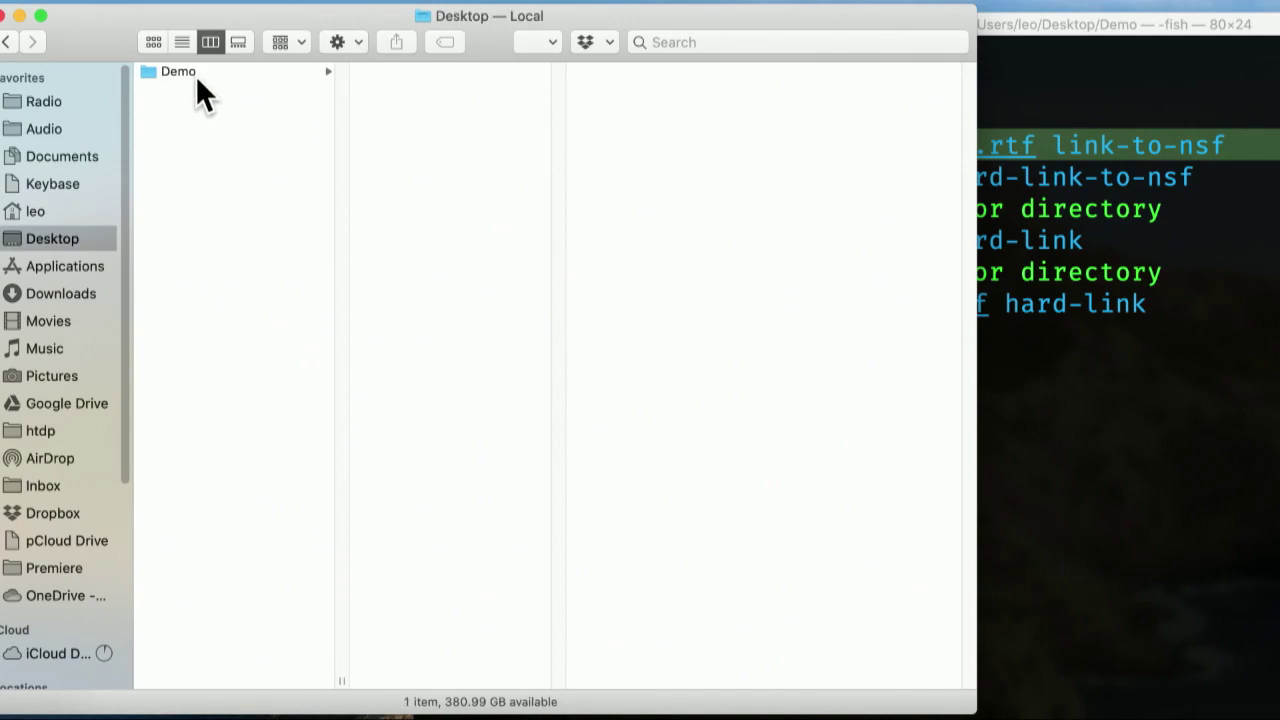
# Step: Reopen the Demo folder and review the previews of hard-link, link-to-nsf, NEW special file and NEW special file alias
pyautogui.click(195, 75)
pyautogui.click(374, 73)
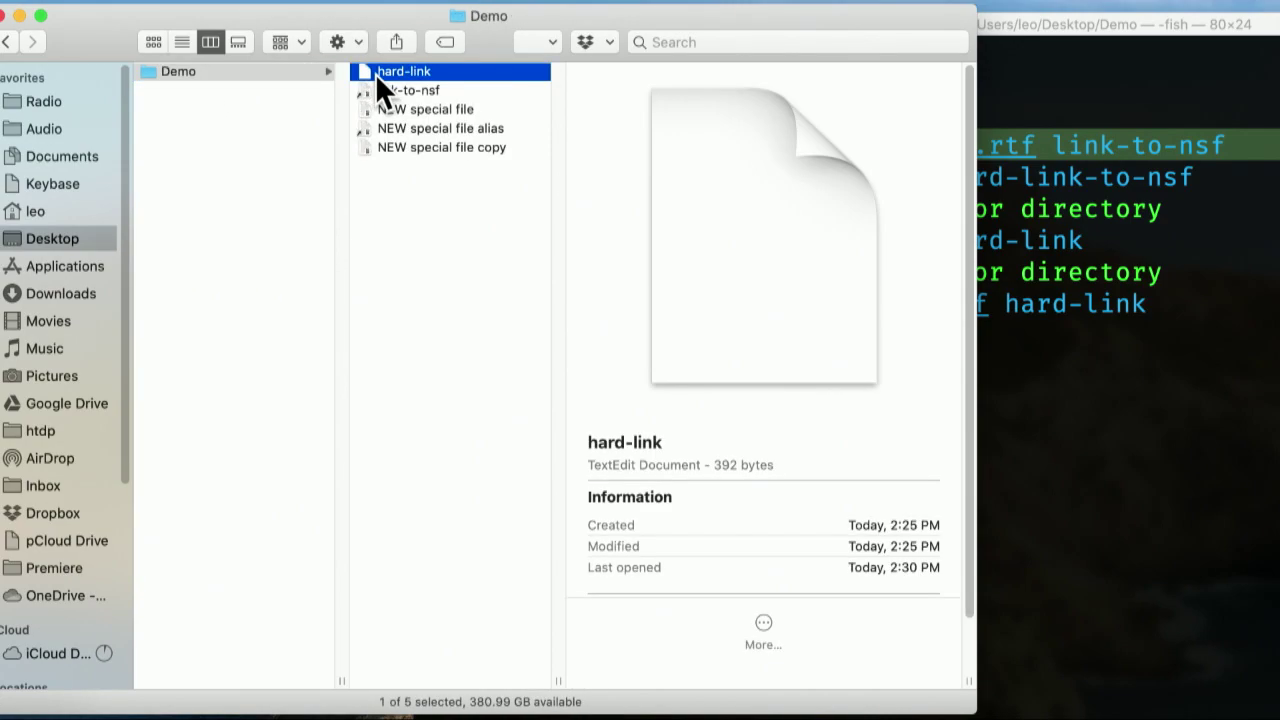
pyautogui.click(380, 89)
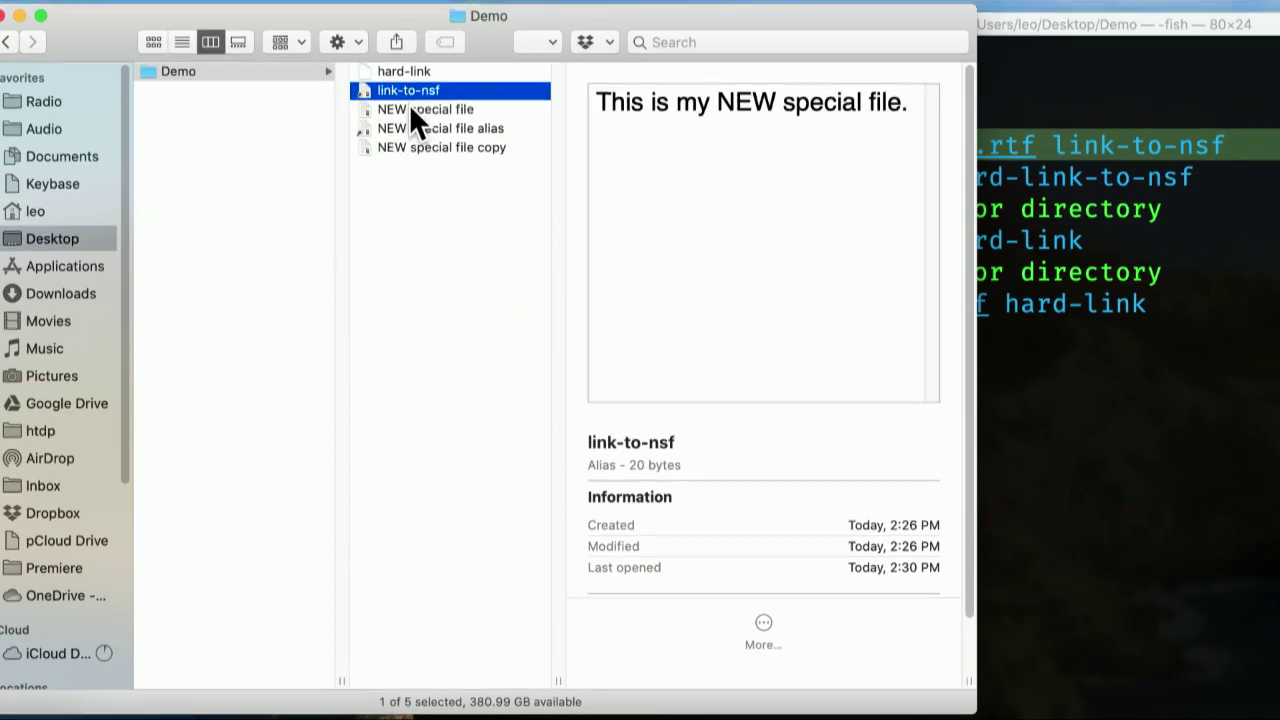
pyautogui.click(406, 110)
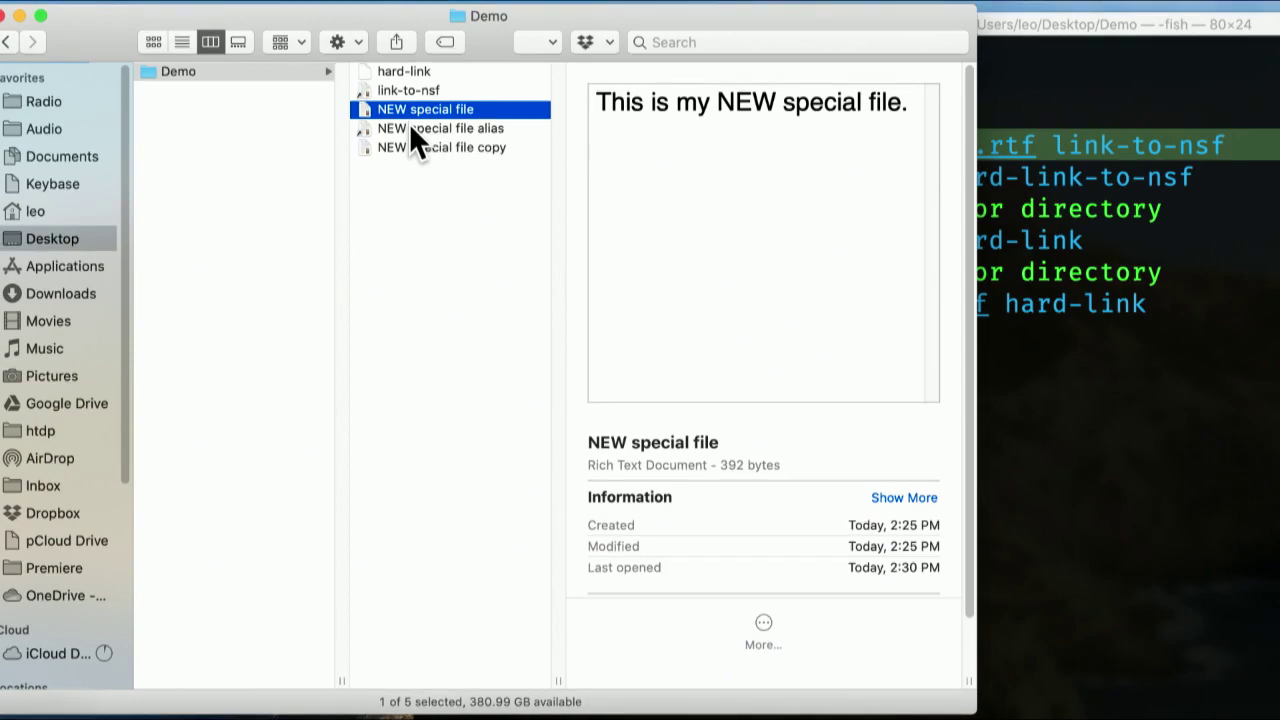
pyautogui.click(411, 129)
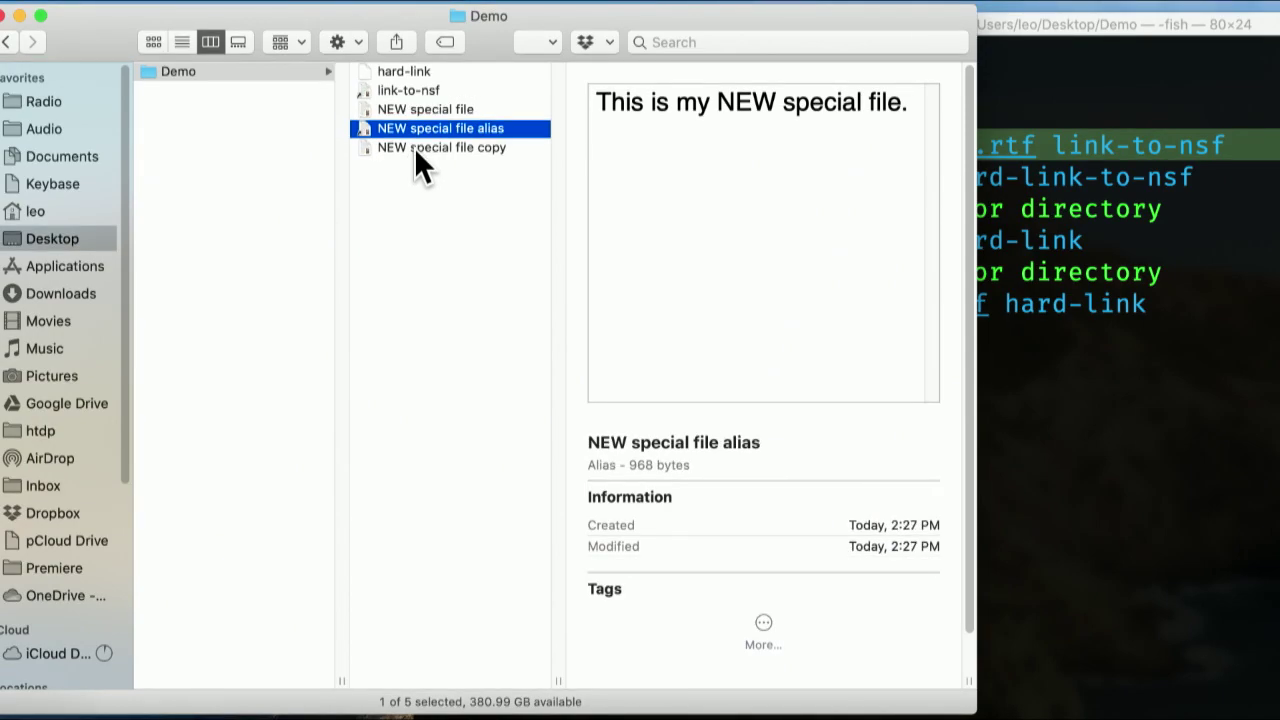
# Step: Move NEW special file copy to the Trash and select NEW special file
pyautogui.click(414, 149)
pyautogui.press('super+BackSpace')
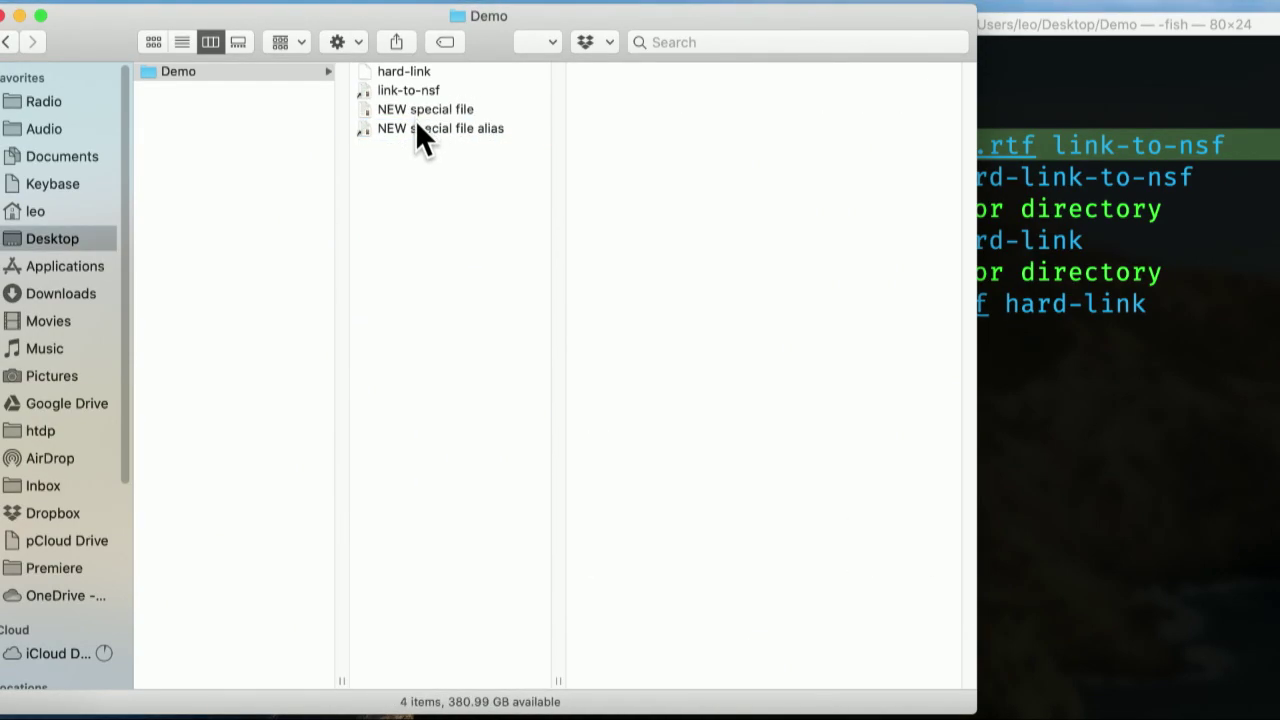
pyautogui.click(414, 127)
pyautogui.click(413, 108)
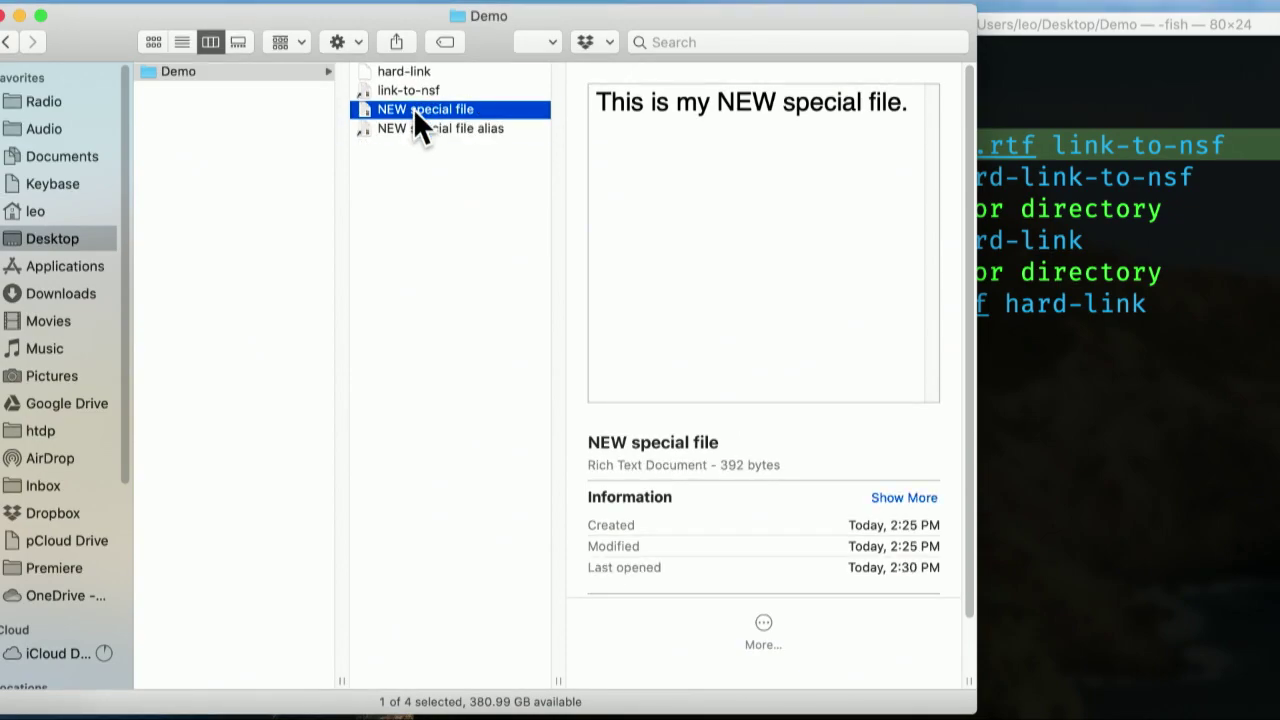
# Step: Move link-to-nsf, NEW special file and NEW special file alias from the Demo folder to the Trash
pyautogui.click(411, 92)
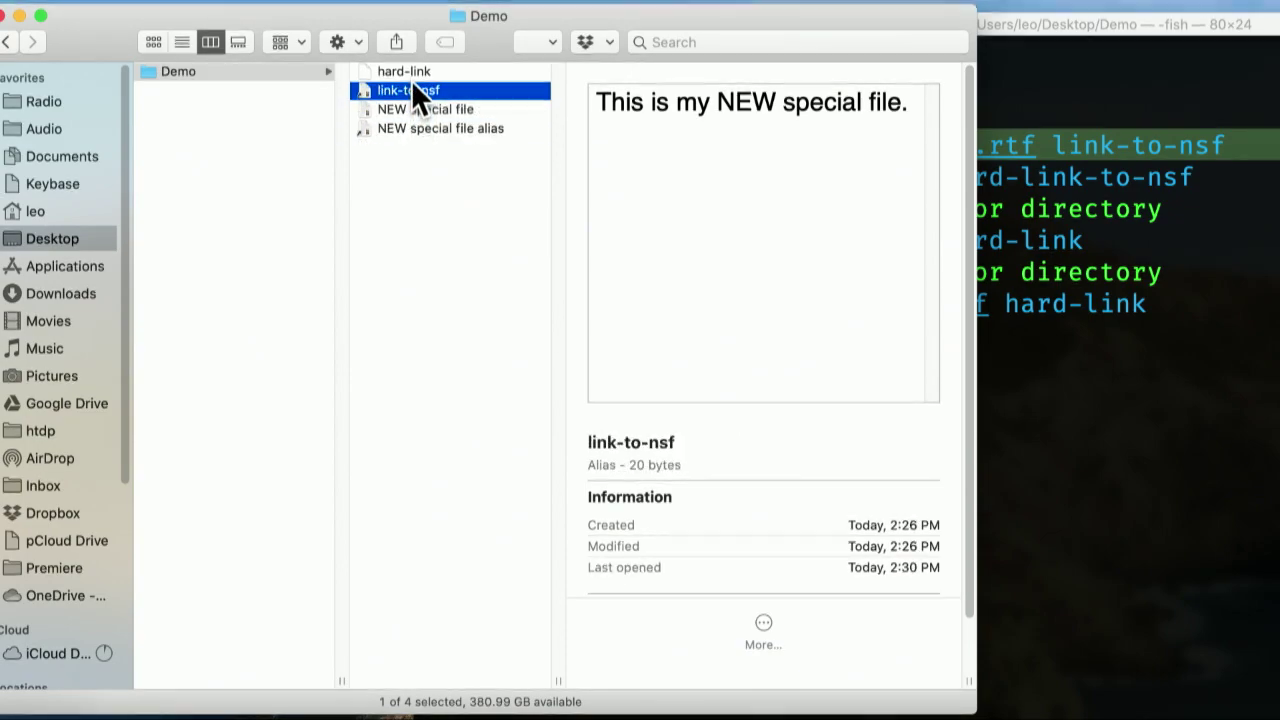
pyautogui.click(409, 72)
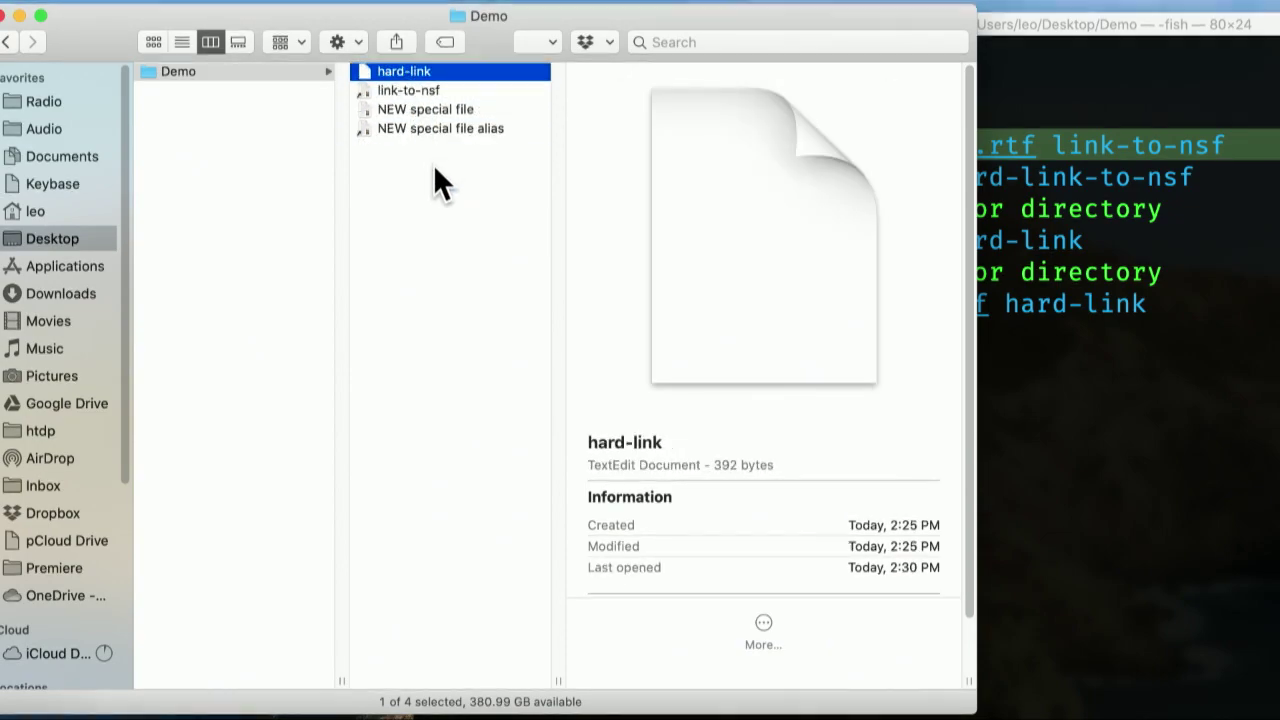
pyautogui.moveTo(433, 164); pyautogui.dragTo(387, 89)
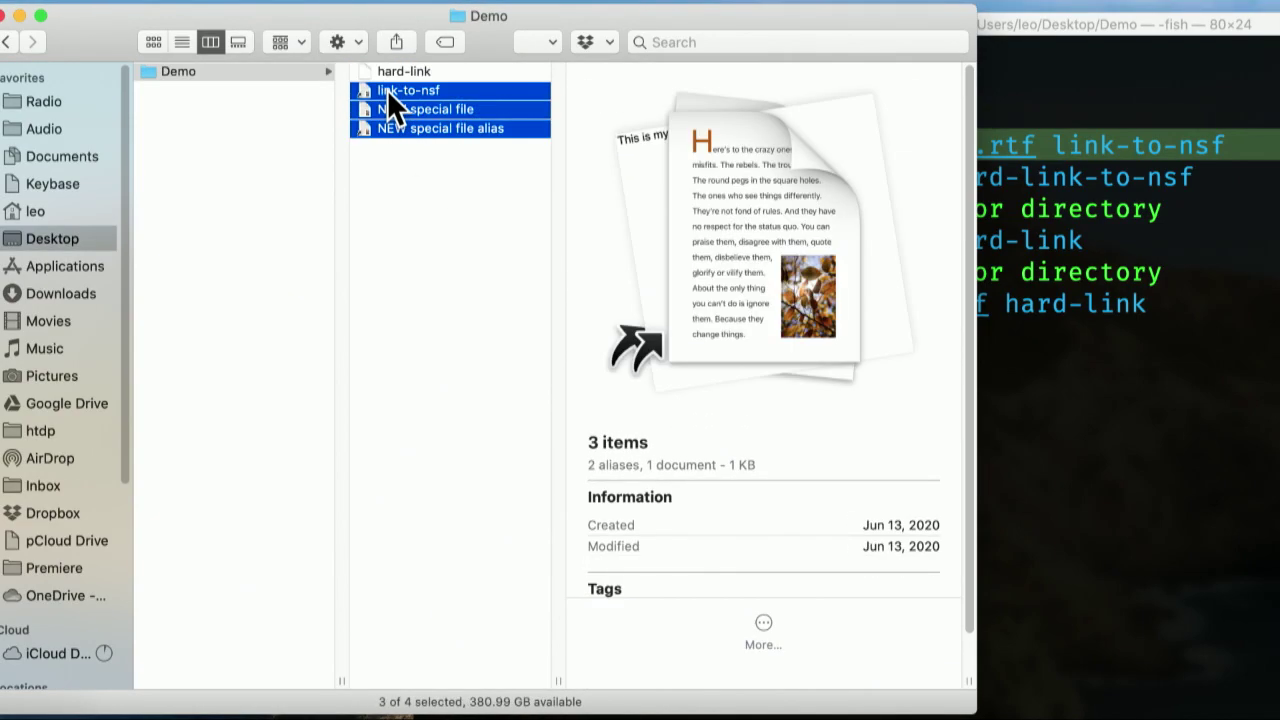
pyautogui.press('super+BackSpace')
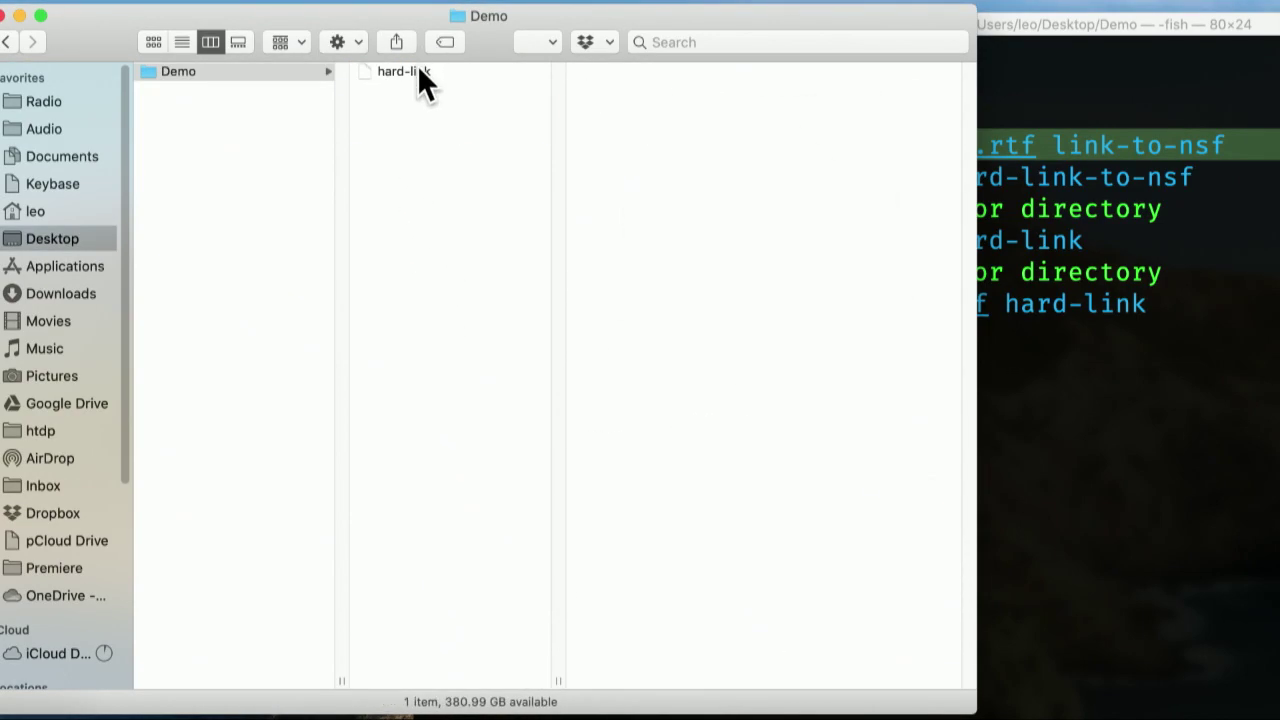
# Step: Open hard-link to check its contents, close it and restore the three trashed items to the Demo folder
pyautogui.doubleClick(417, 66)
pyautogui.moveTo(68, 59); pyautogui.dragTo(633, 71)
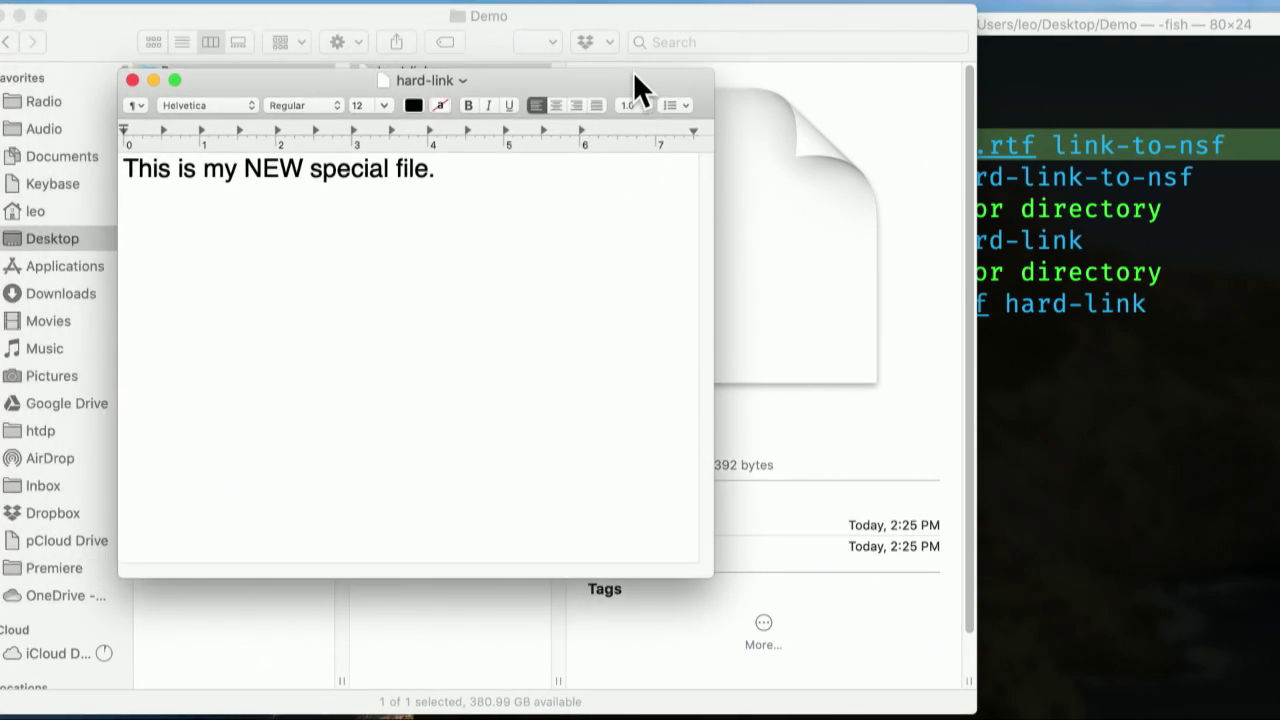
pyautogui.click(132, 79)
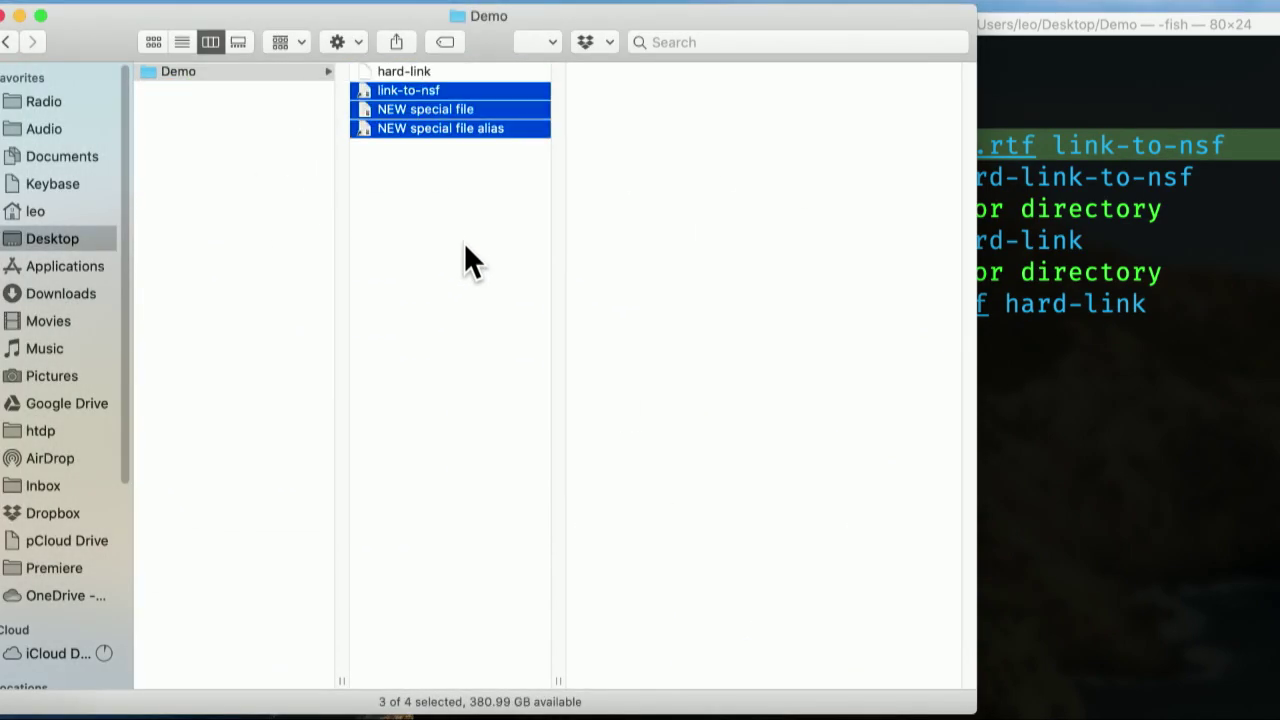
pyautogui.press('Left')
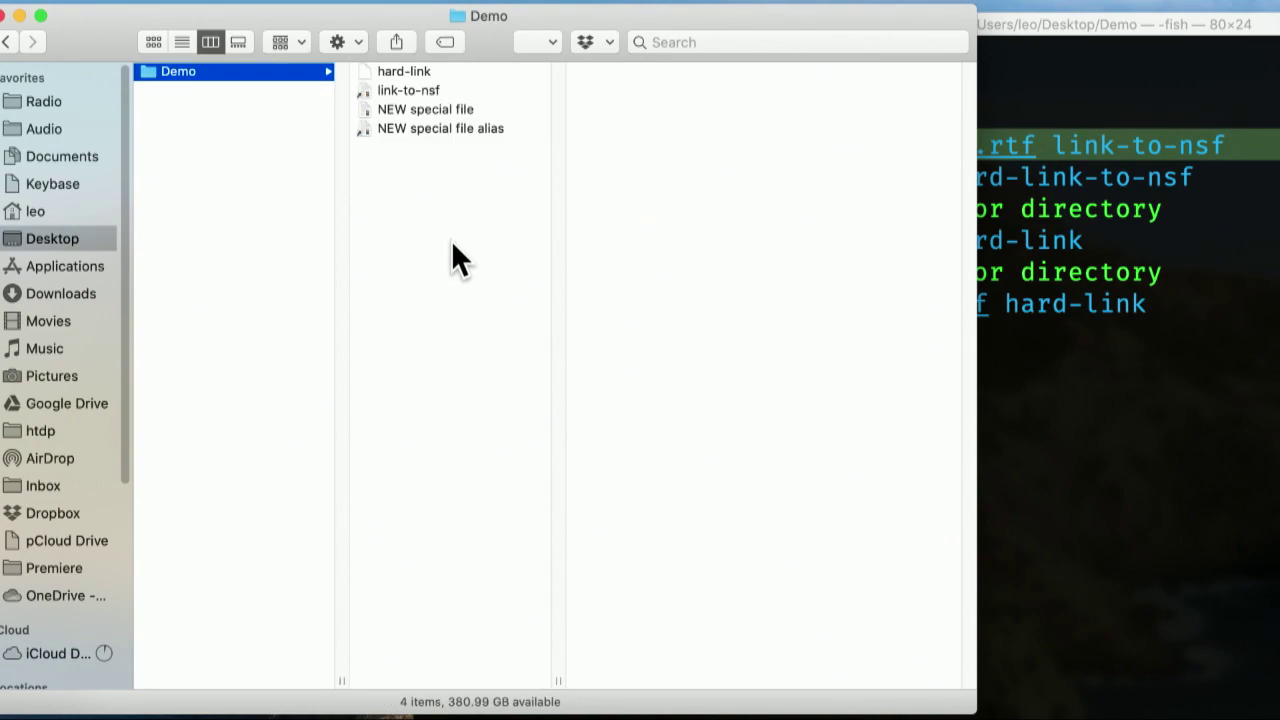
# Step: Move only NEW special file from the Demo folder to the Trash
pyautogui.click(418, 111)
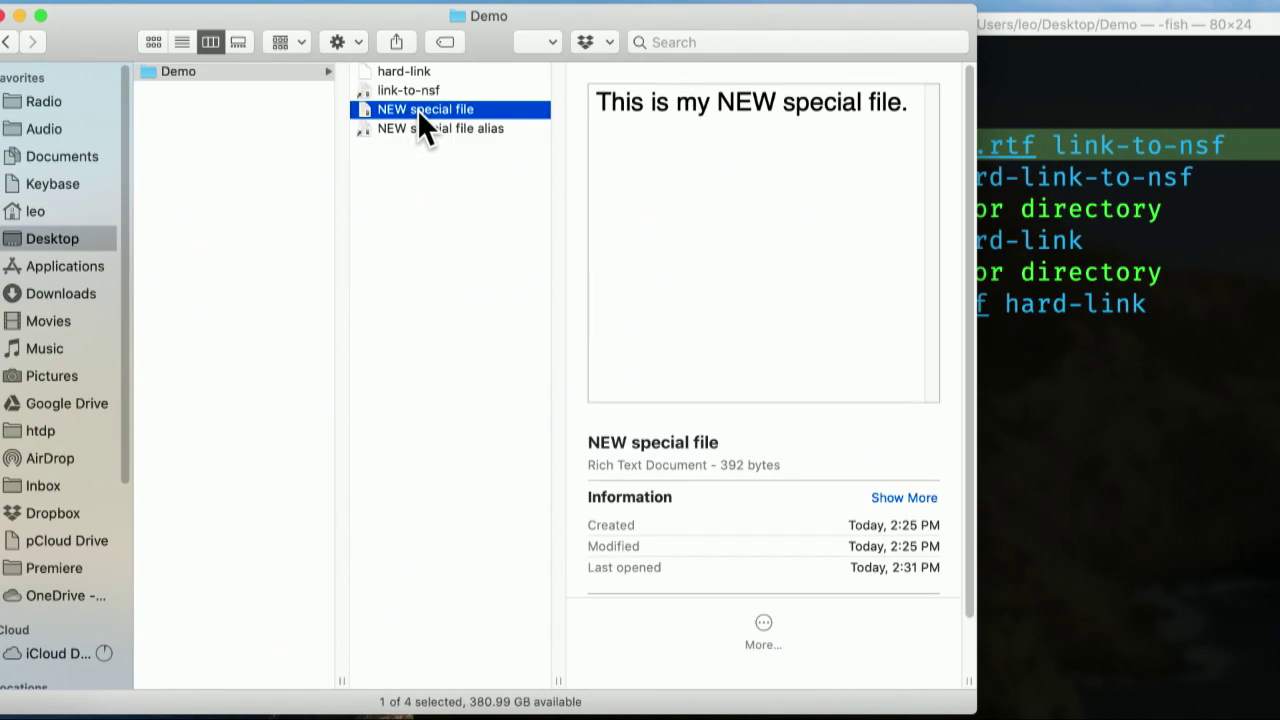
pyautogui.press('super+BackSpace')
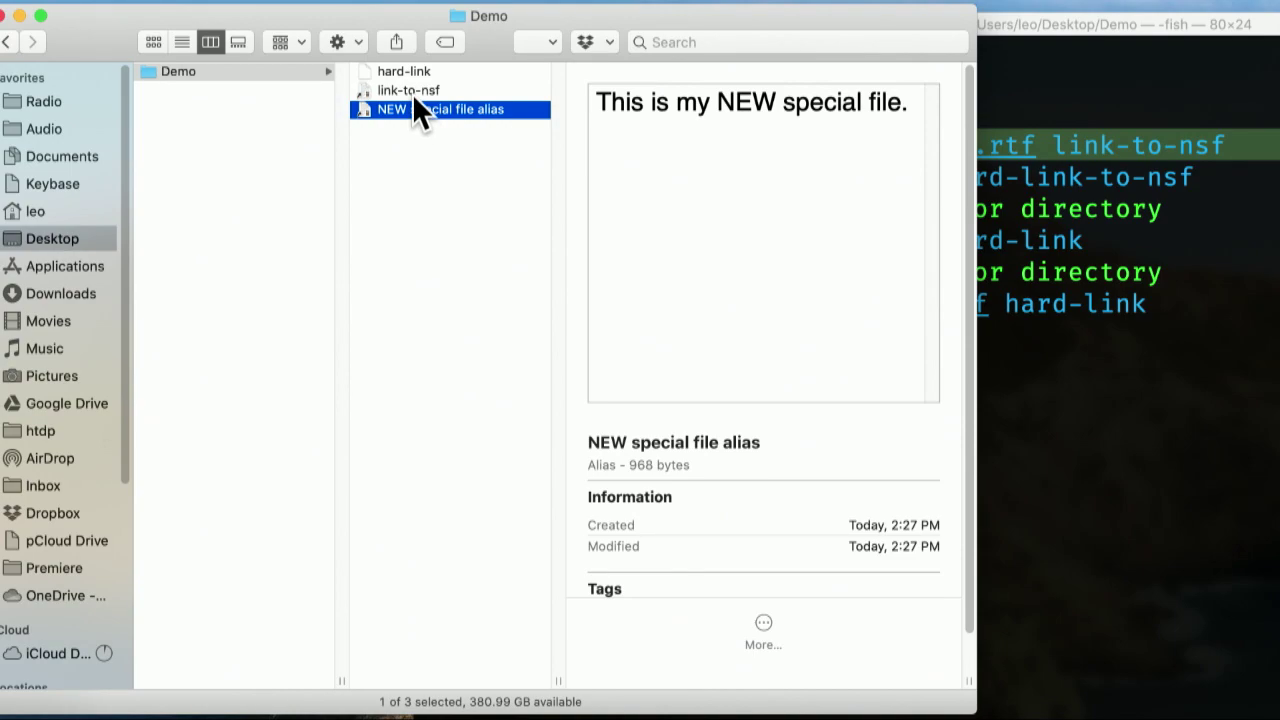
# Step: Try to open NEW special file alias and link-to-nsf, dismissing any alerts, and deselect the files
pyautogui.doubleClick(419, 110)
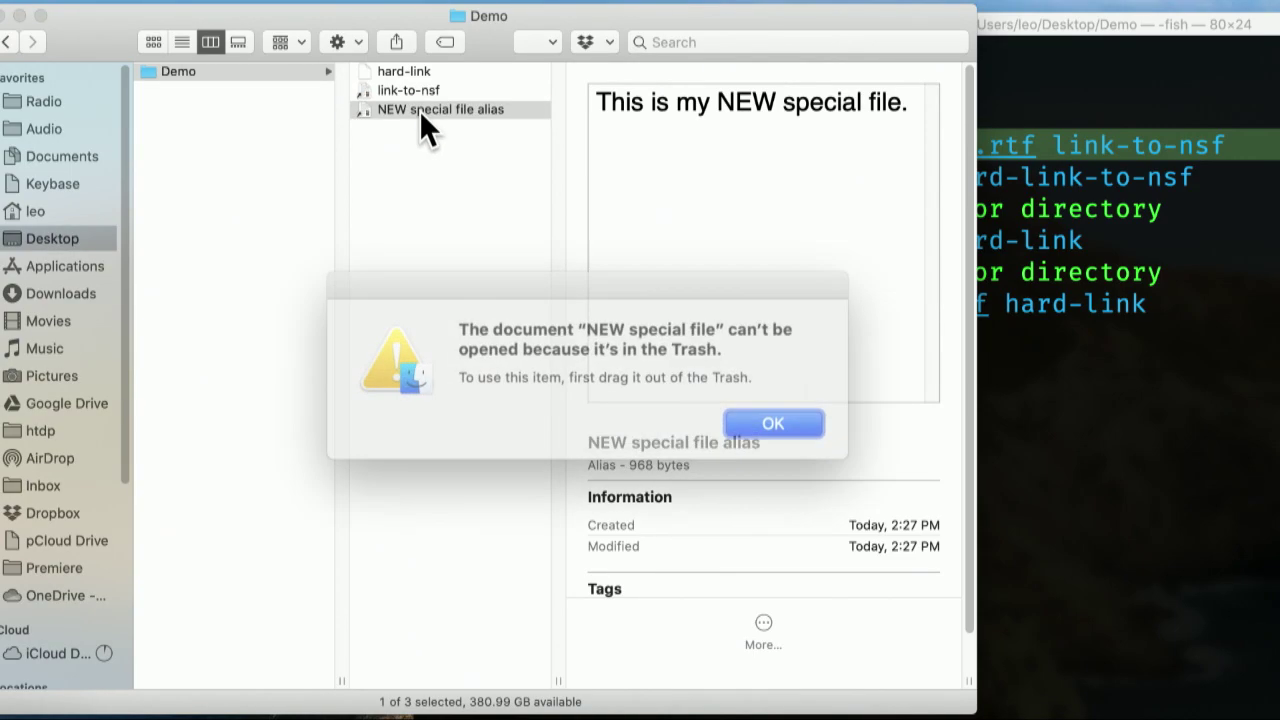
pyautogui.click(745, 415)
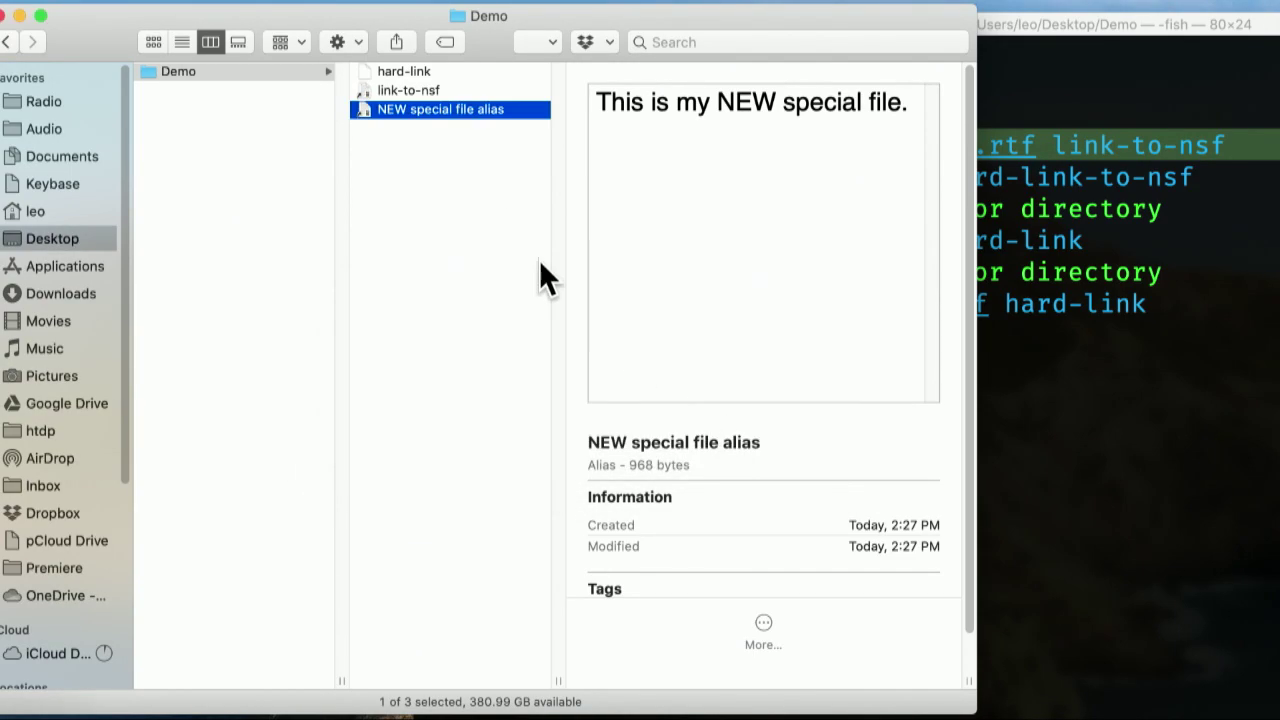
pyautogui.doubleClick(407, 91)
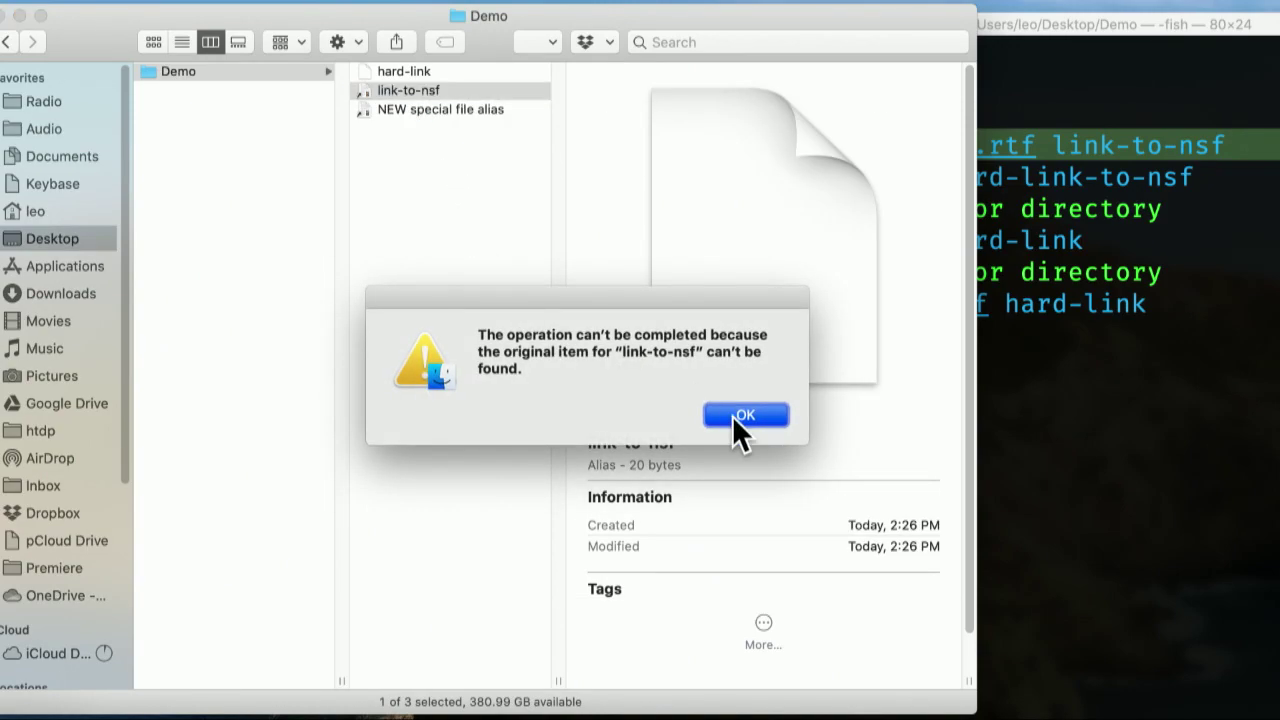
pyautogui.click(734, 415)
pyautogui.click(409, 172)
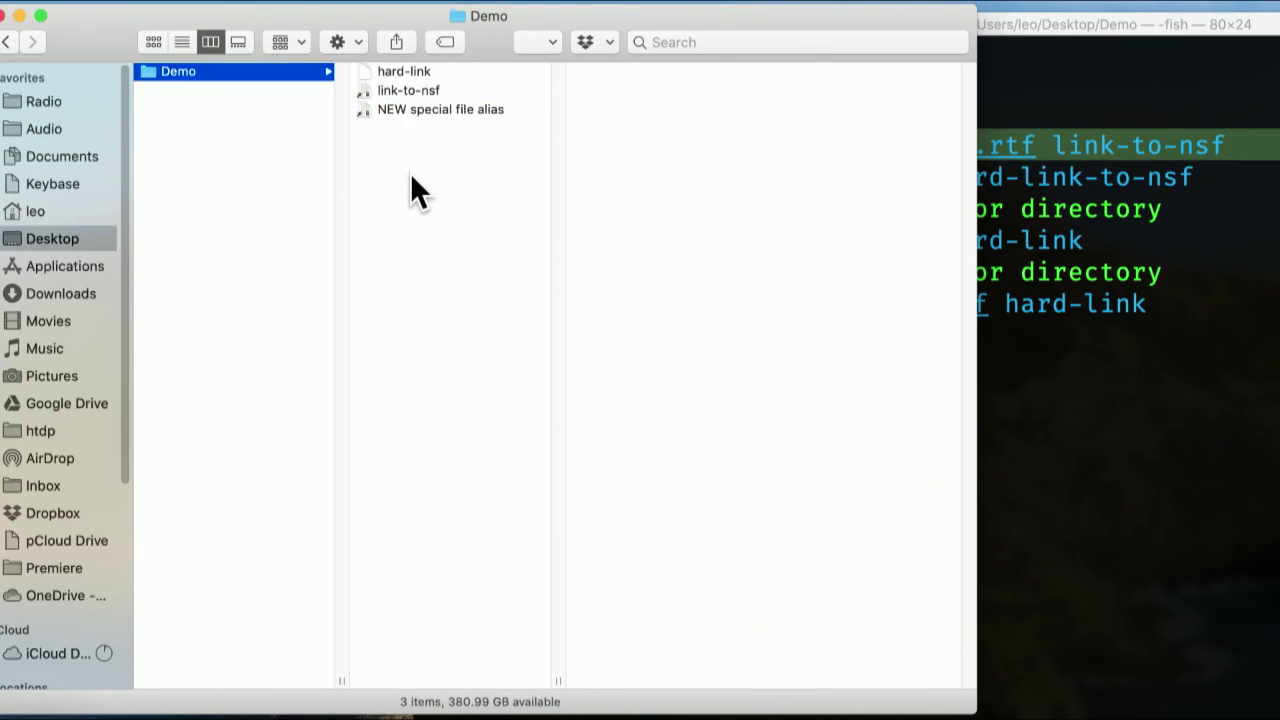
# Step: Create an alias of Brave Browser from the Applications folder on the Desktop and close the folder window
pyautogui.moveTo(297, 12); pyautogui.dragTo(503, 10)
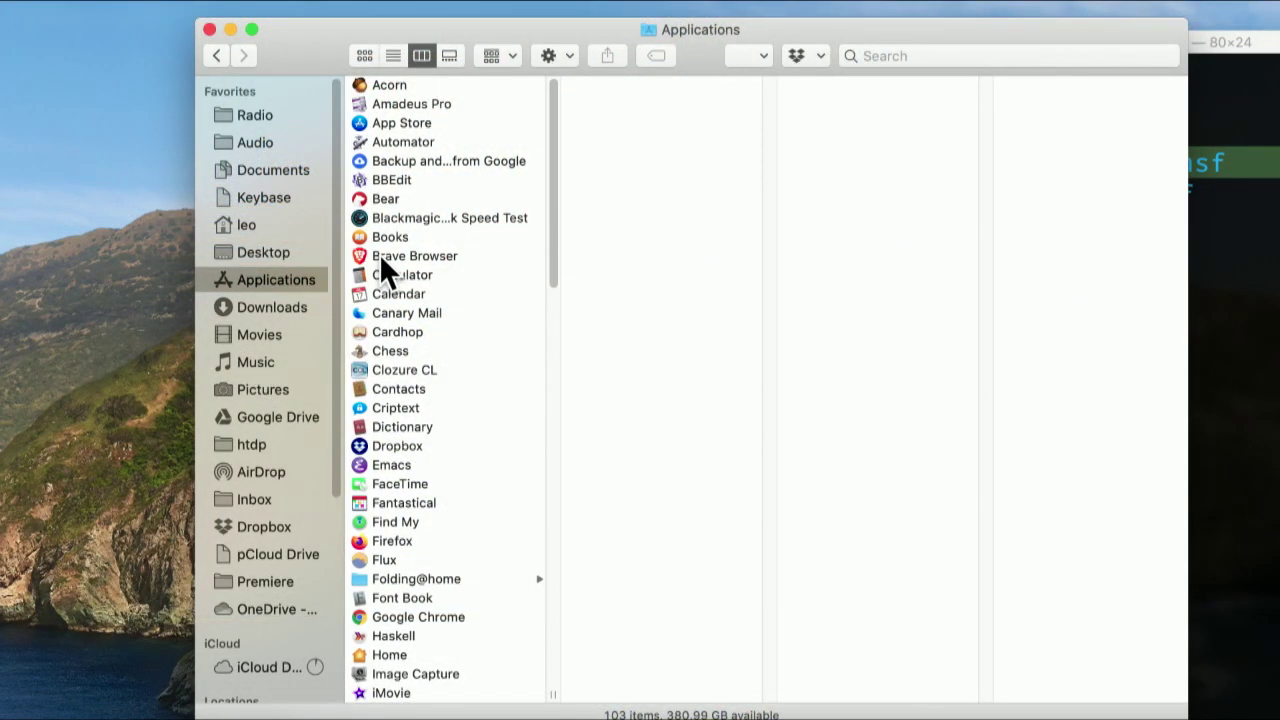
pyautogui.click(379, 254)
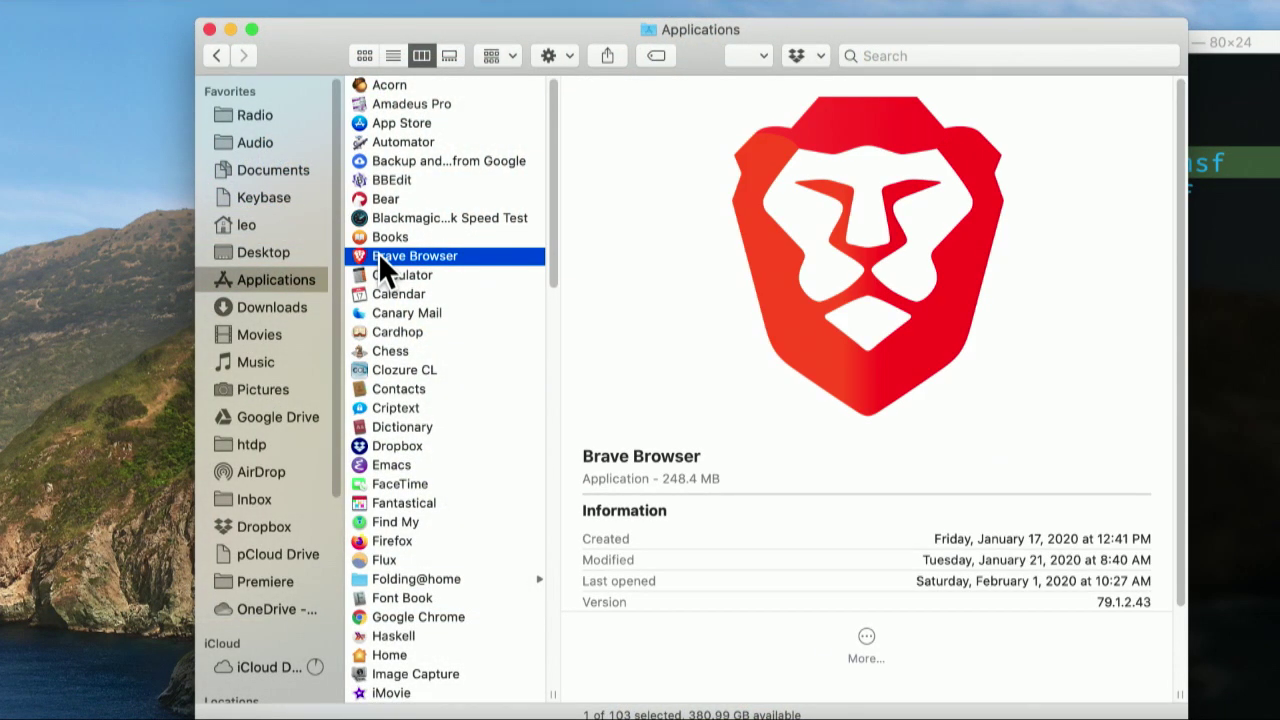
pyautogui.moveTo(377, 252); pyautogui.dragTo(60, 252)
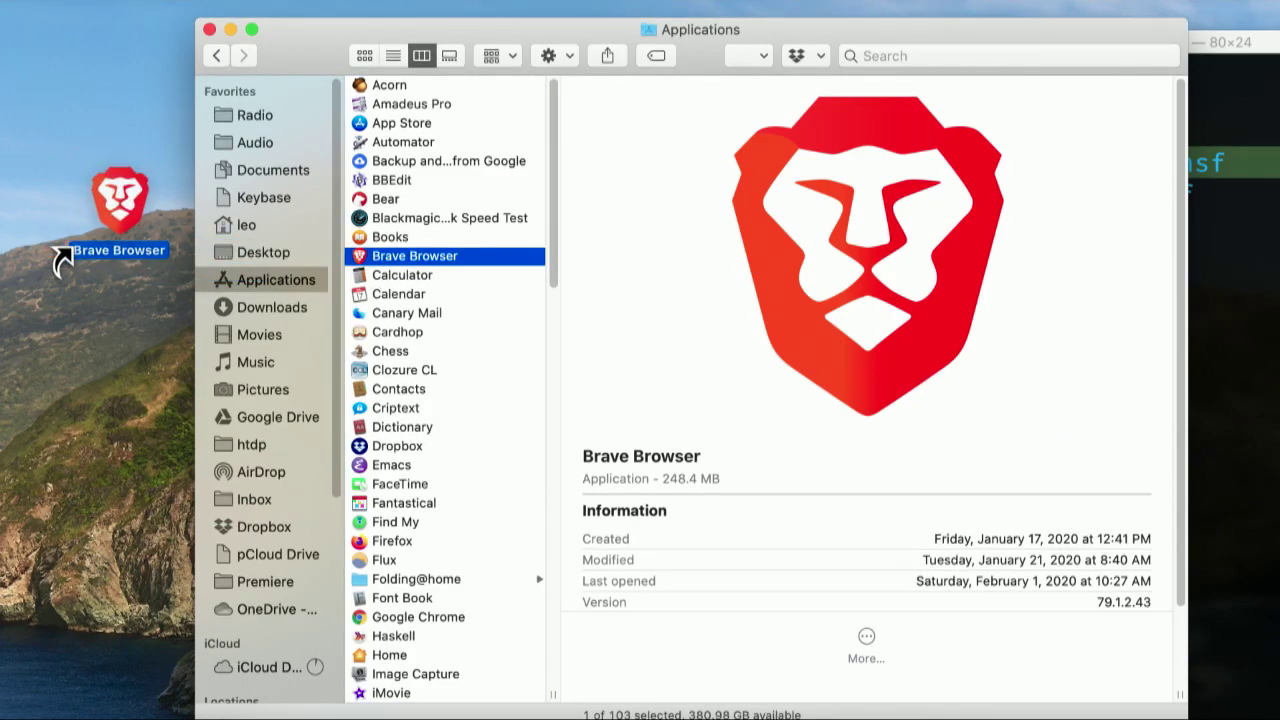
pyautogui.click(209, 29)
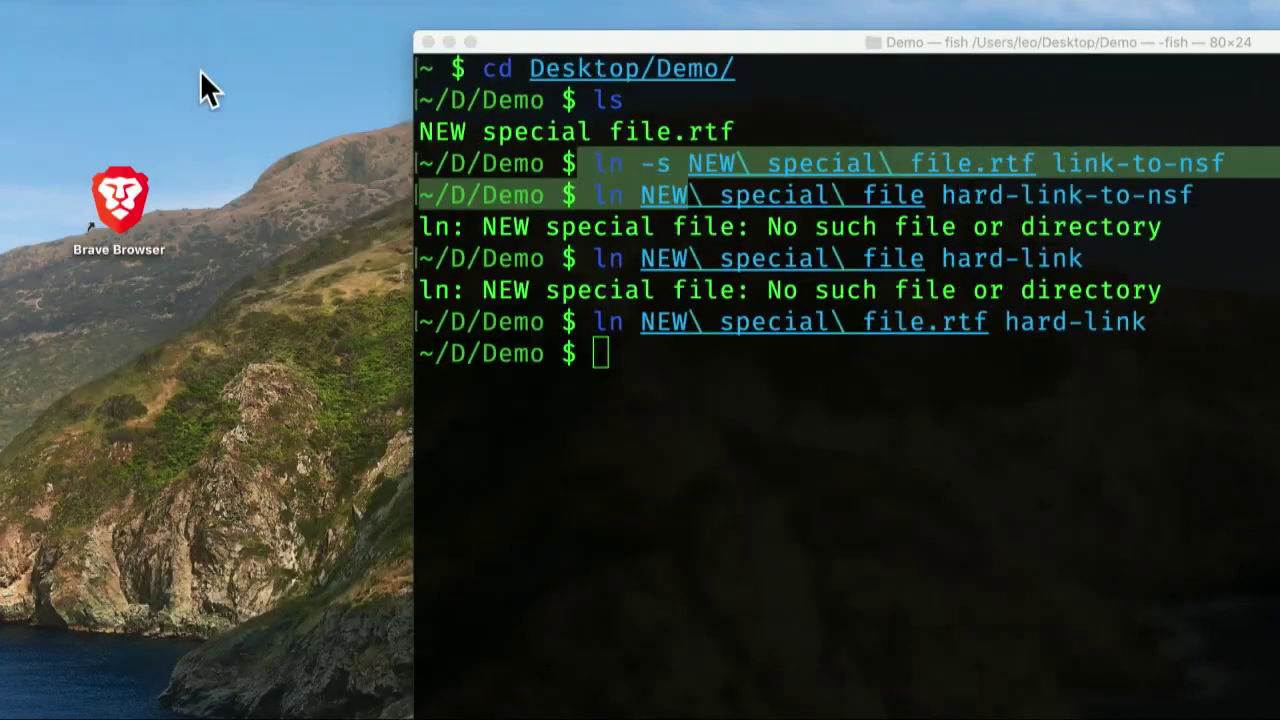
# Step: Examine the kind, size and original path of the desktop Brave Browser alias in its Info window, and close the window
pyautogui.click(112, 203)
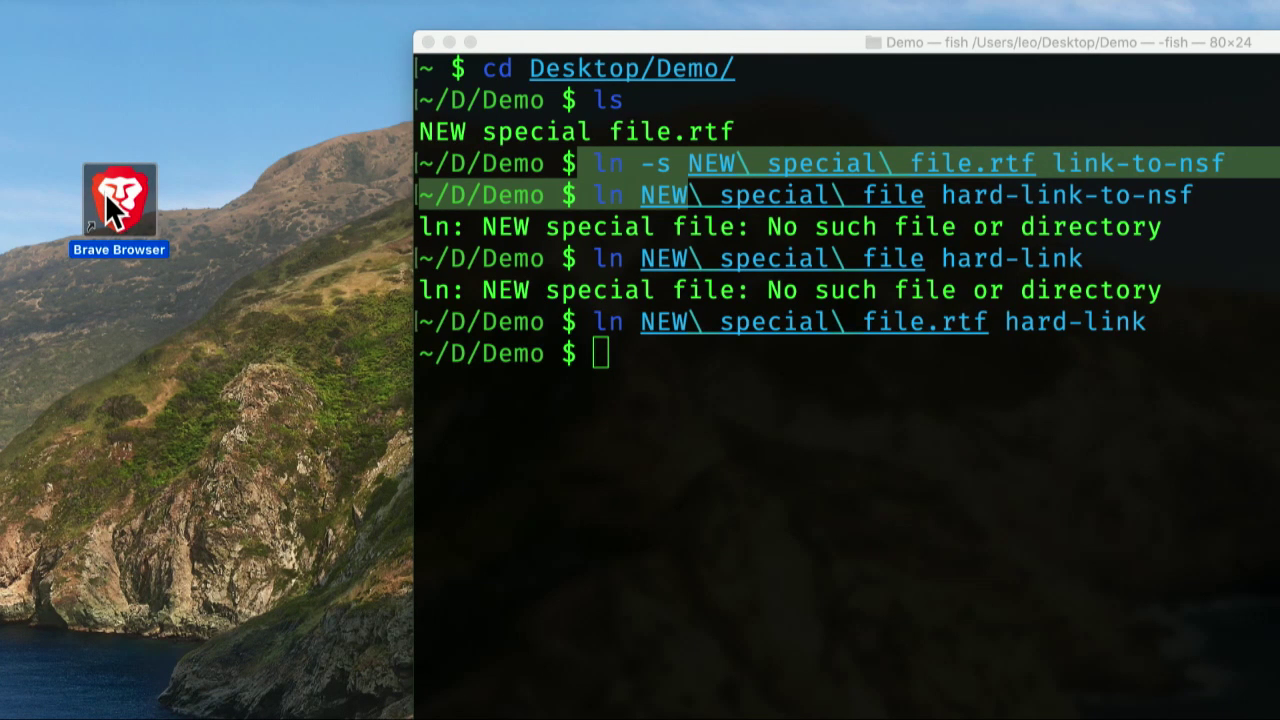
pyautogui.press('super+i')
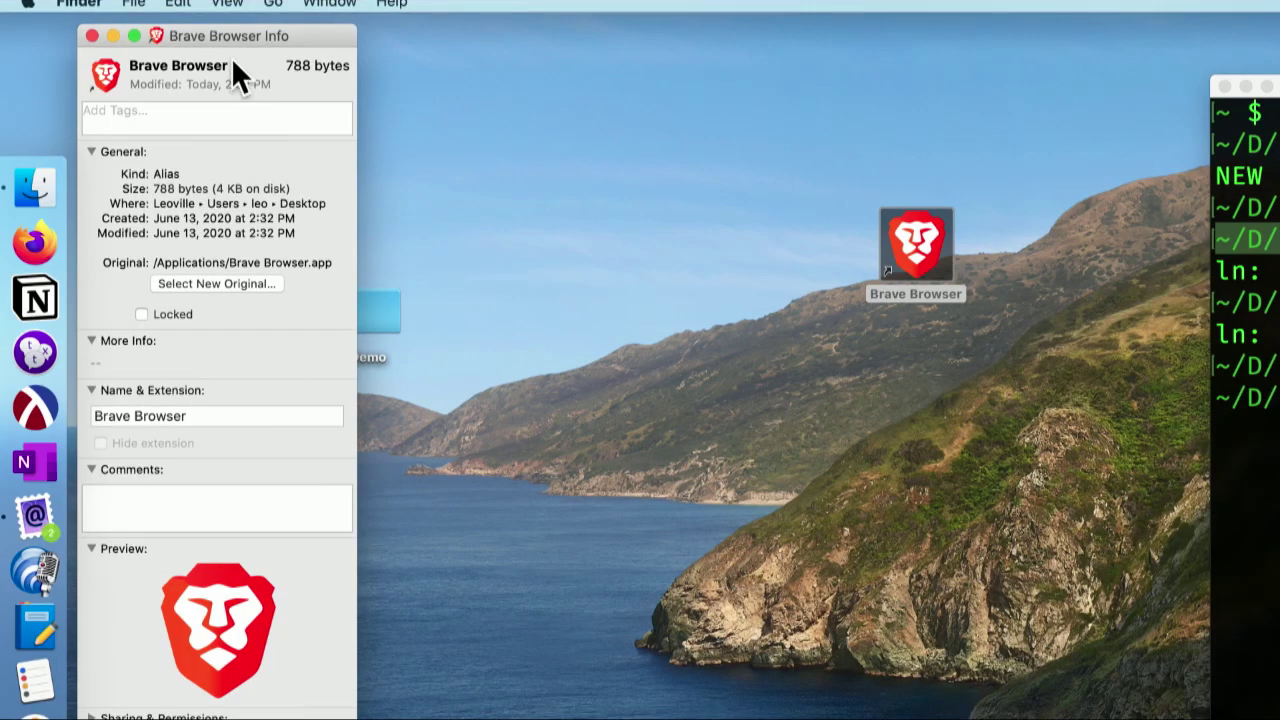
pyautogui.moveTo(233, 35); pyautogui.dragTo(634, 34)
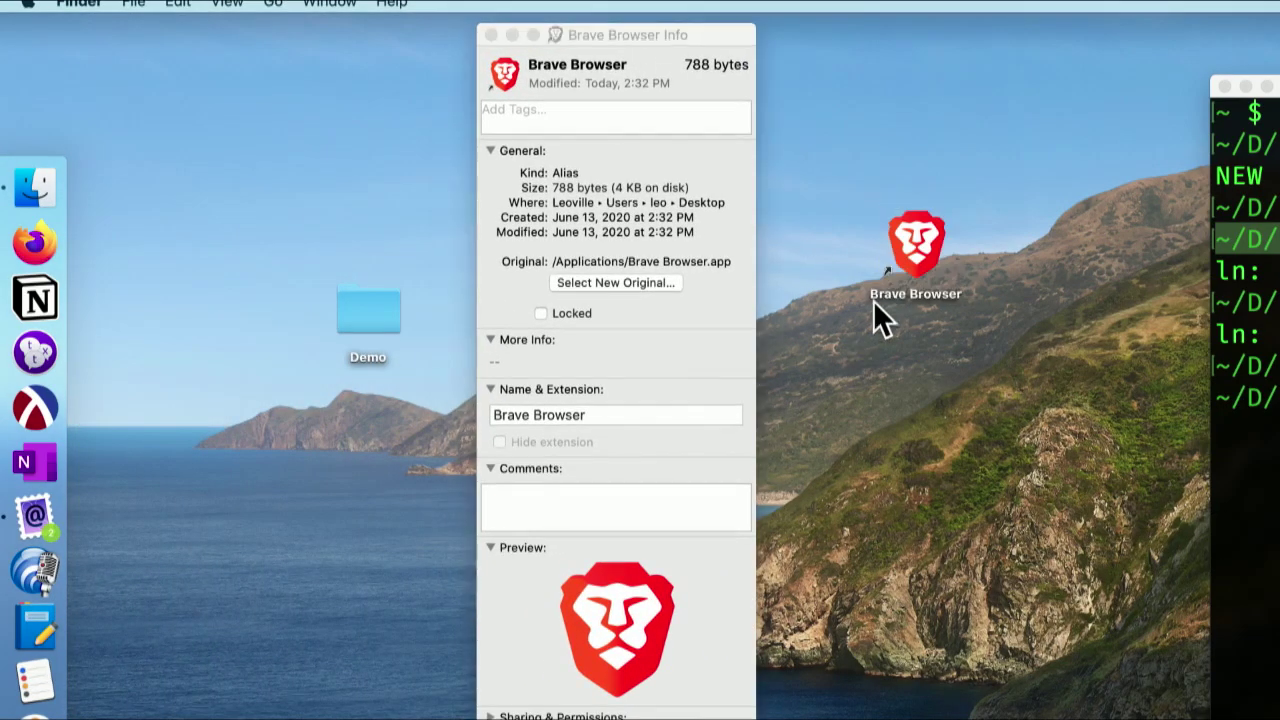
pyautogui.click(912, 255)
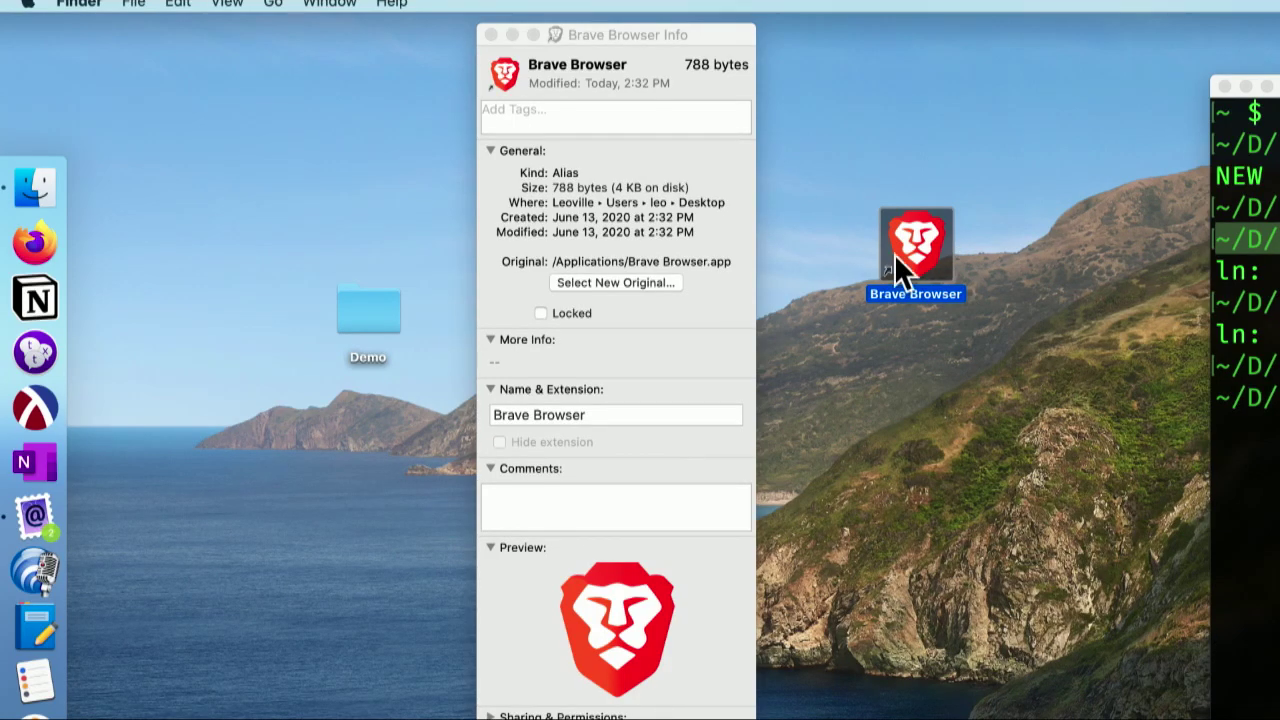
pyautogui.click(489, 35)
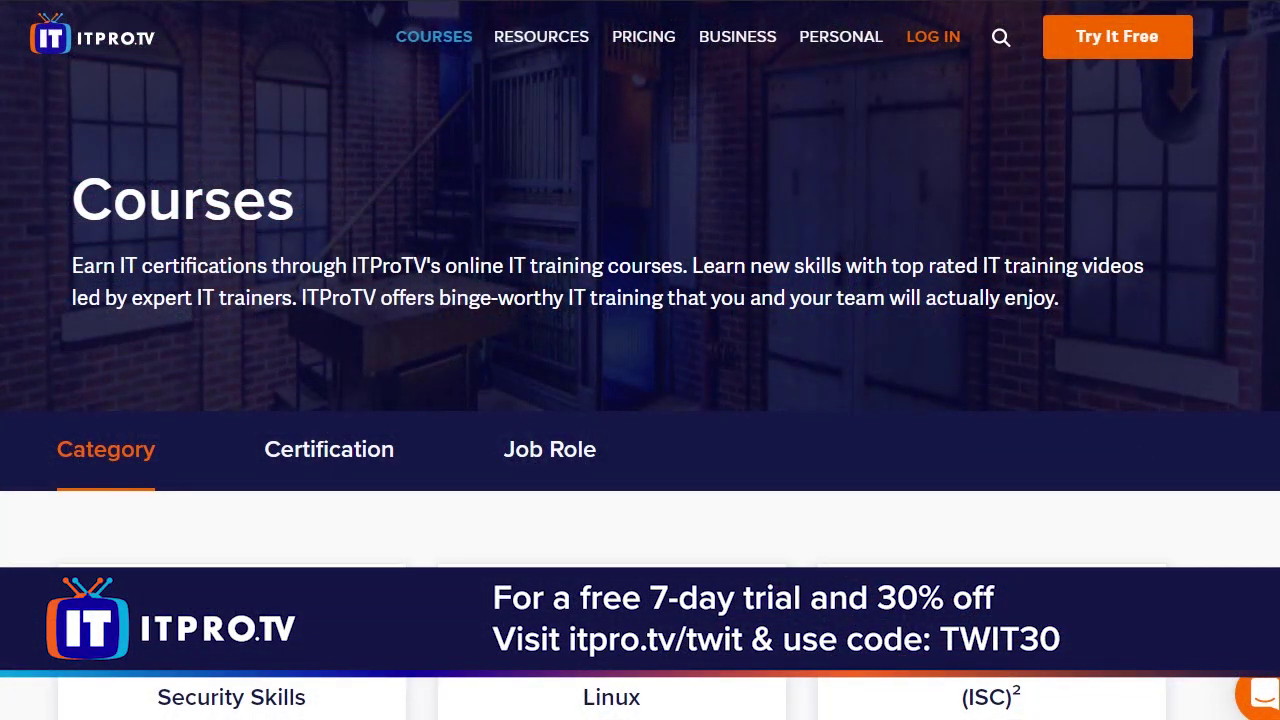
# Step: On the ITPro.TV website, review the courses by category, certification and job role, and the free courses
pyautogui.scroll(-1, 640, 400)
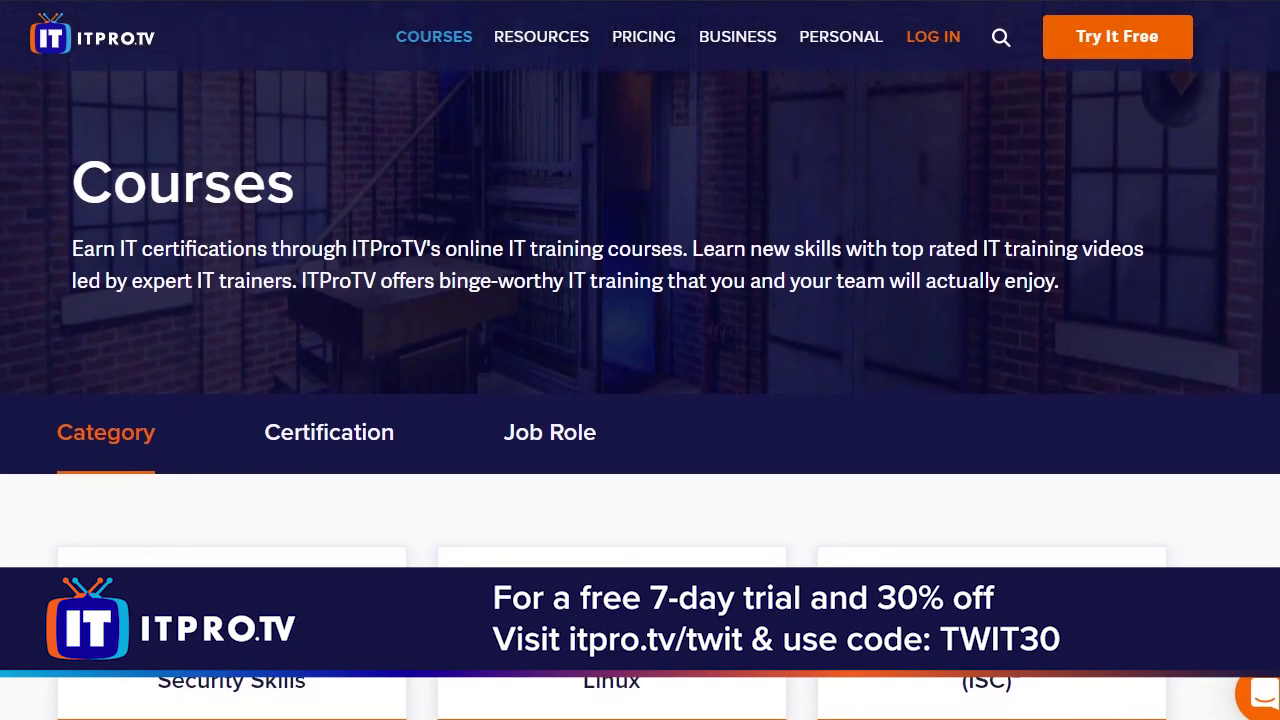
pyautogui.scroll(-2, 640, 400)
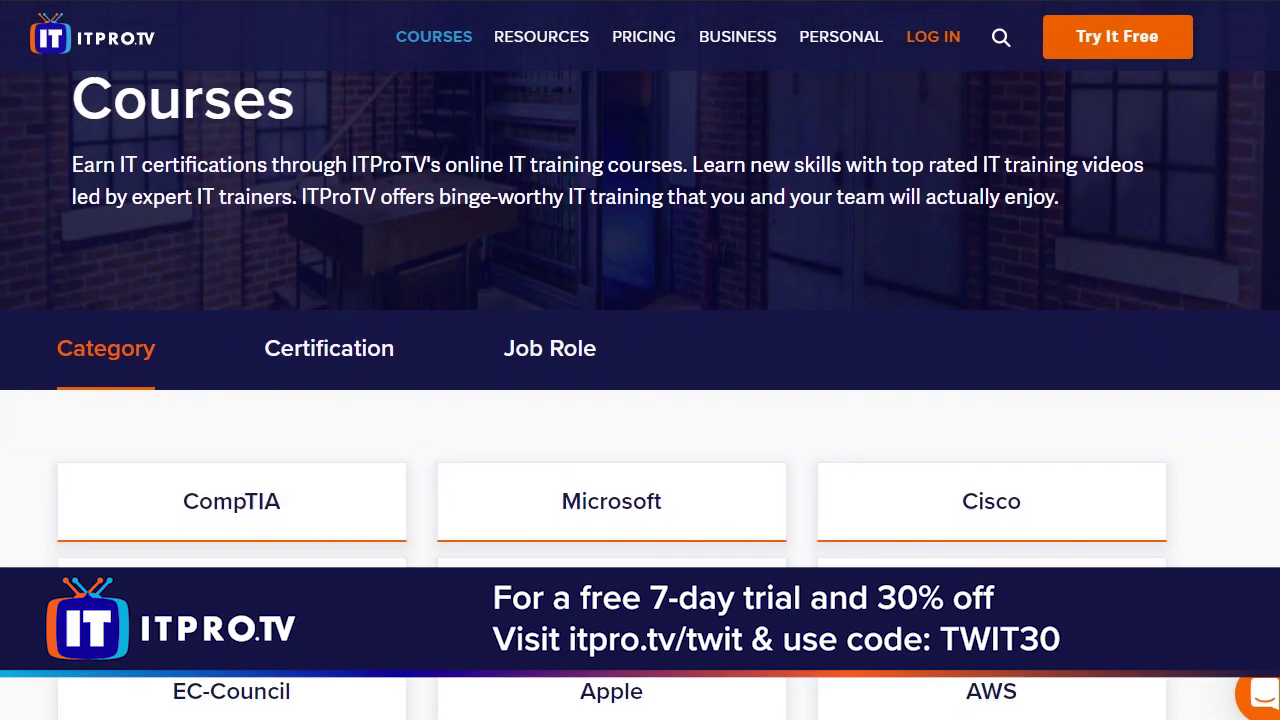
pyautogui.scroll(-3, 640, 400)
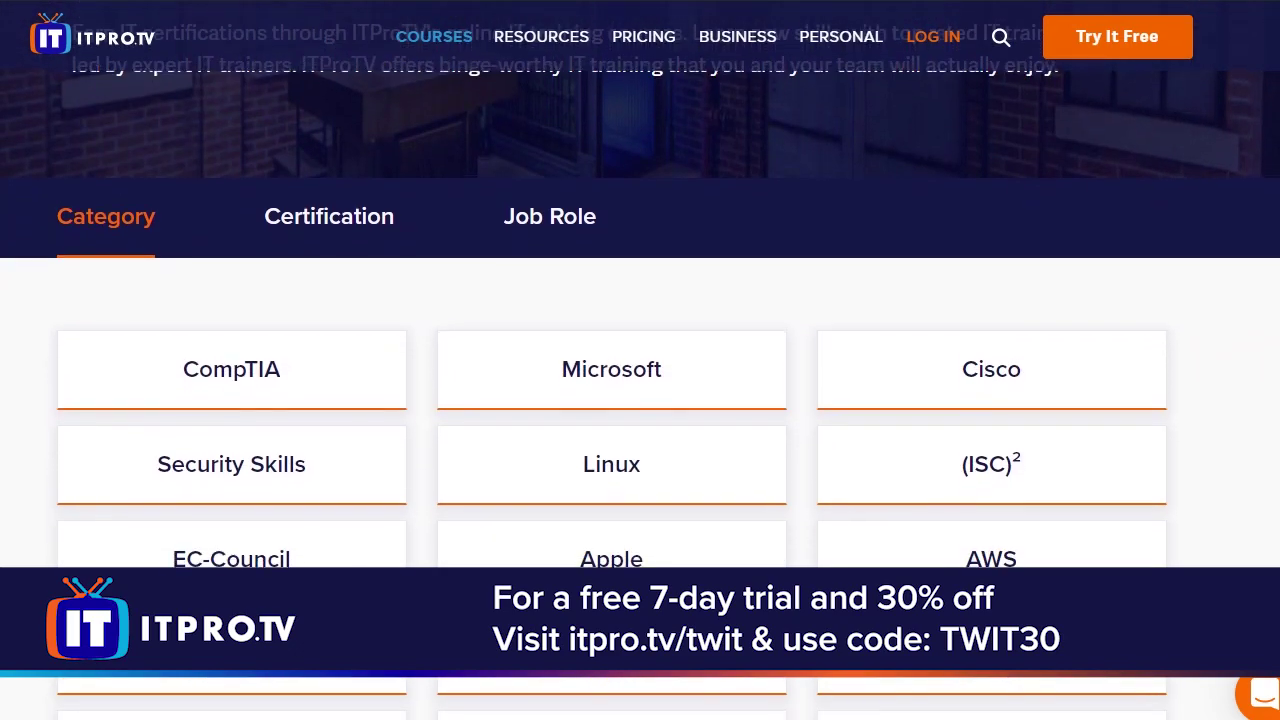
pyautogui.scroll(-2, 640, 400)
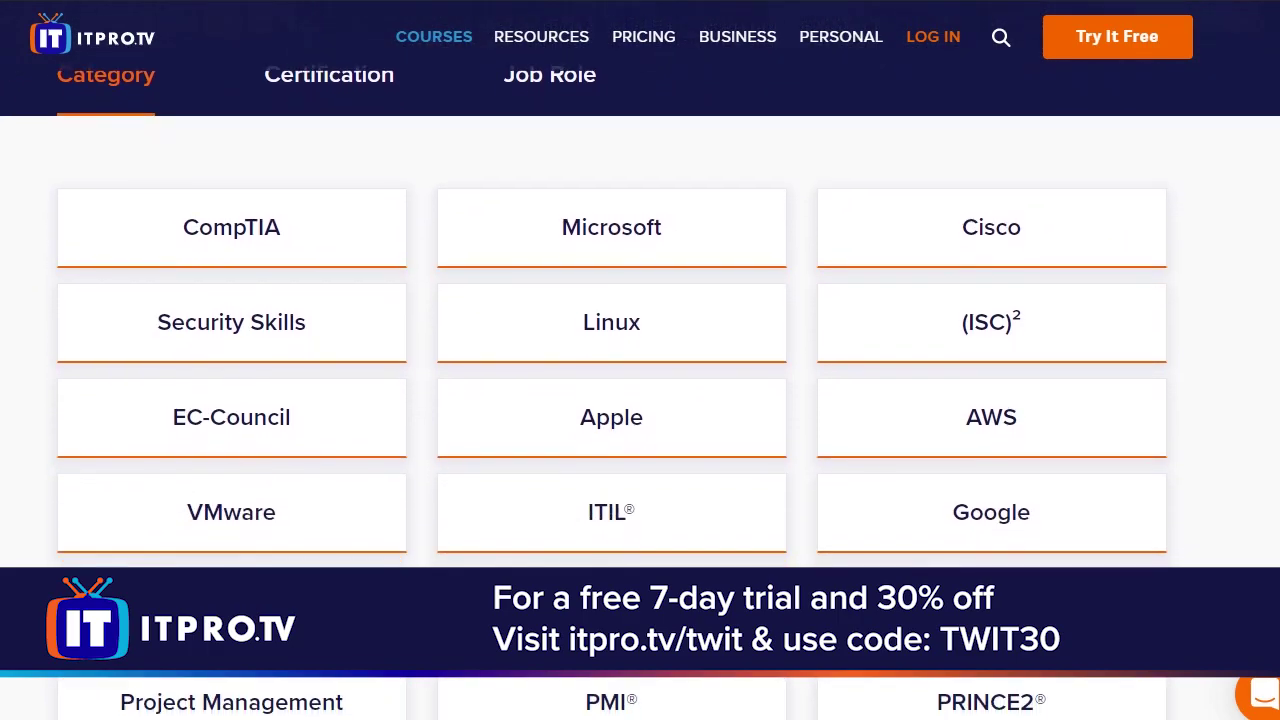
pyautogui.click(329, 72)
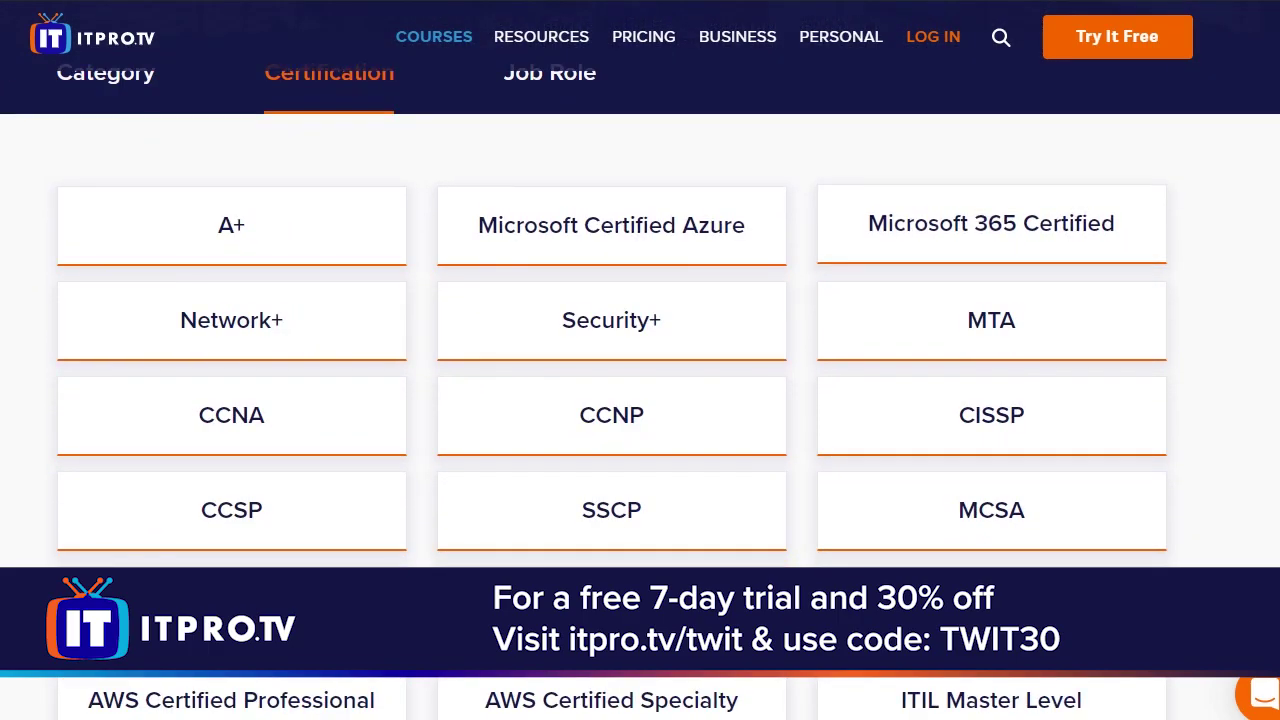
pyautogui.click(550, 72)
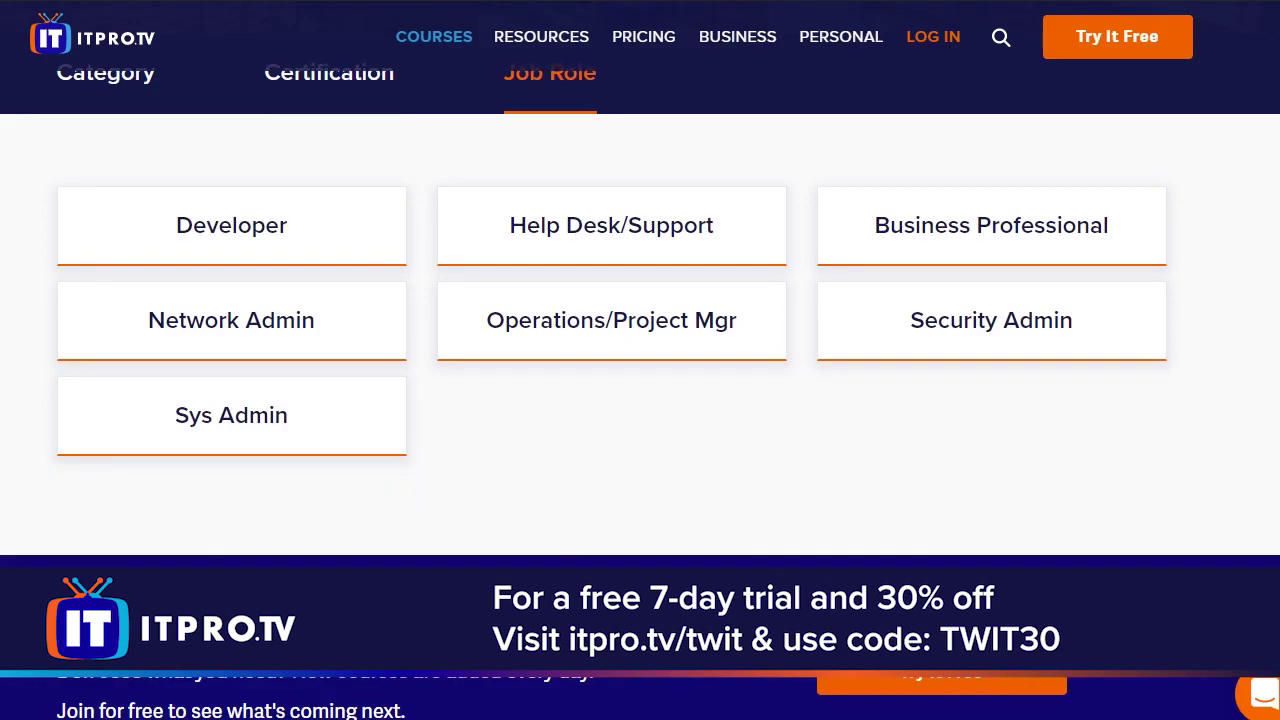
pyautogui.scroll(-3, 640, 400)
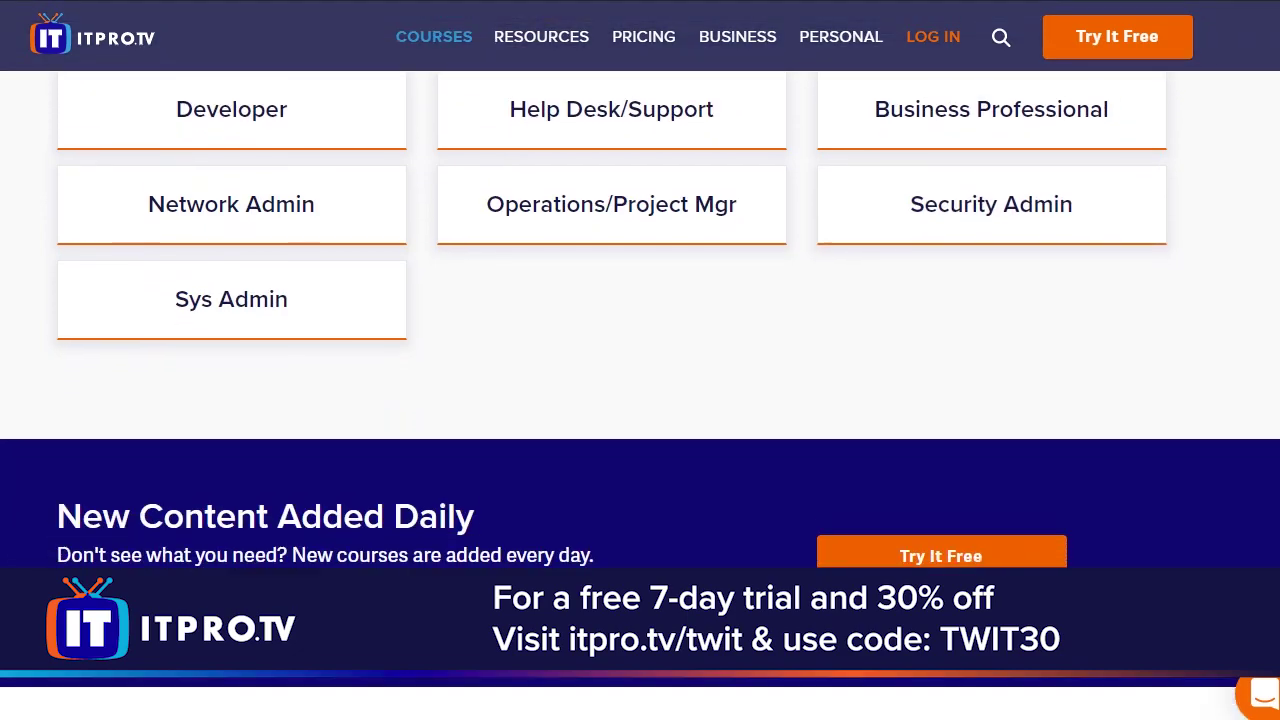
pyautogui.scroll(-4, 640, 400)
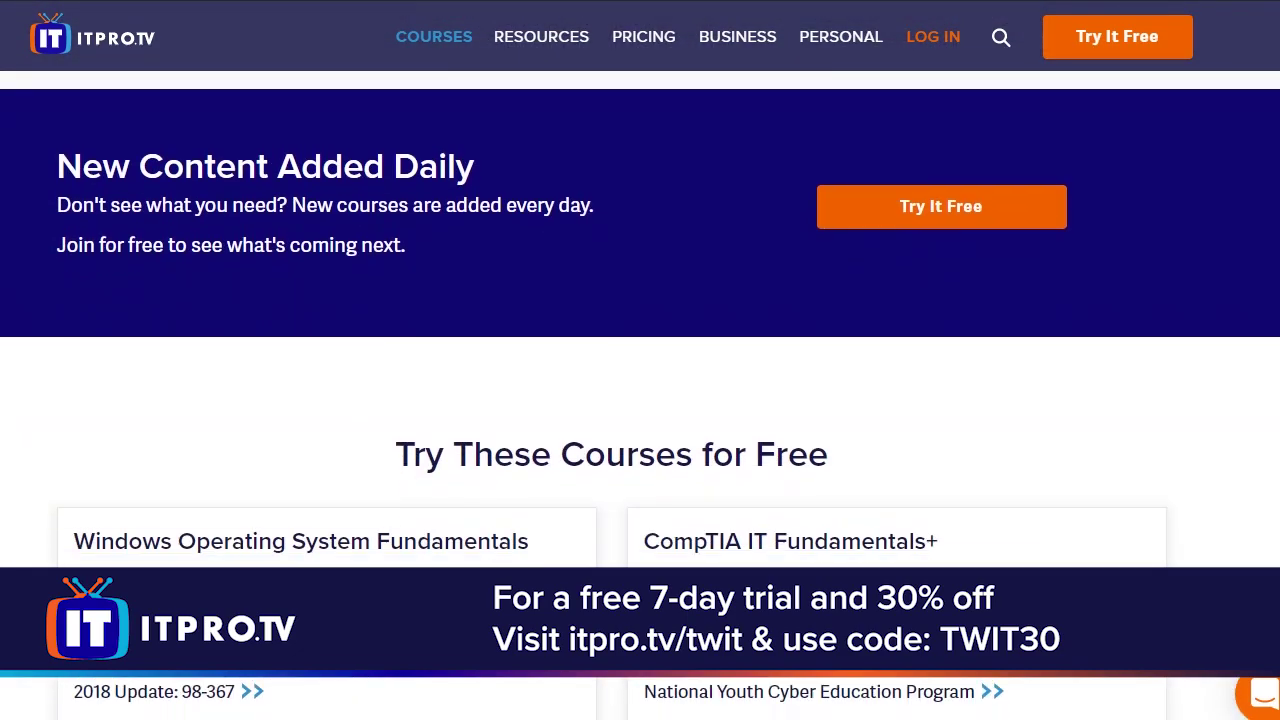
pyautogui.scroll(-4, 640, 400)
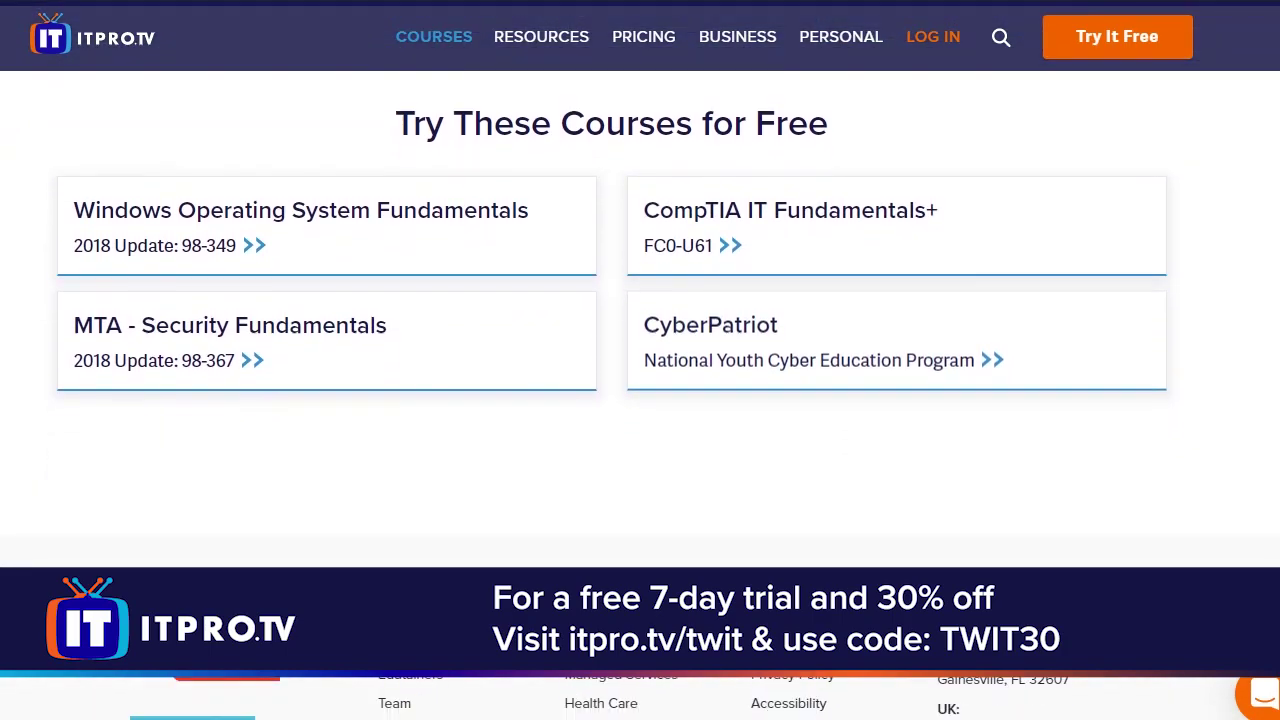
pyautogui.scroll(-1, 640, 400)
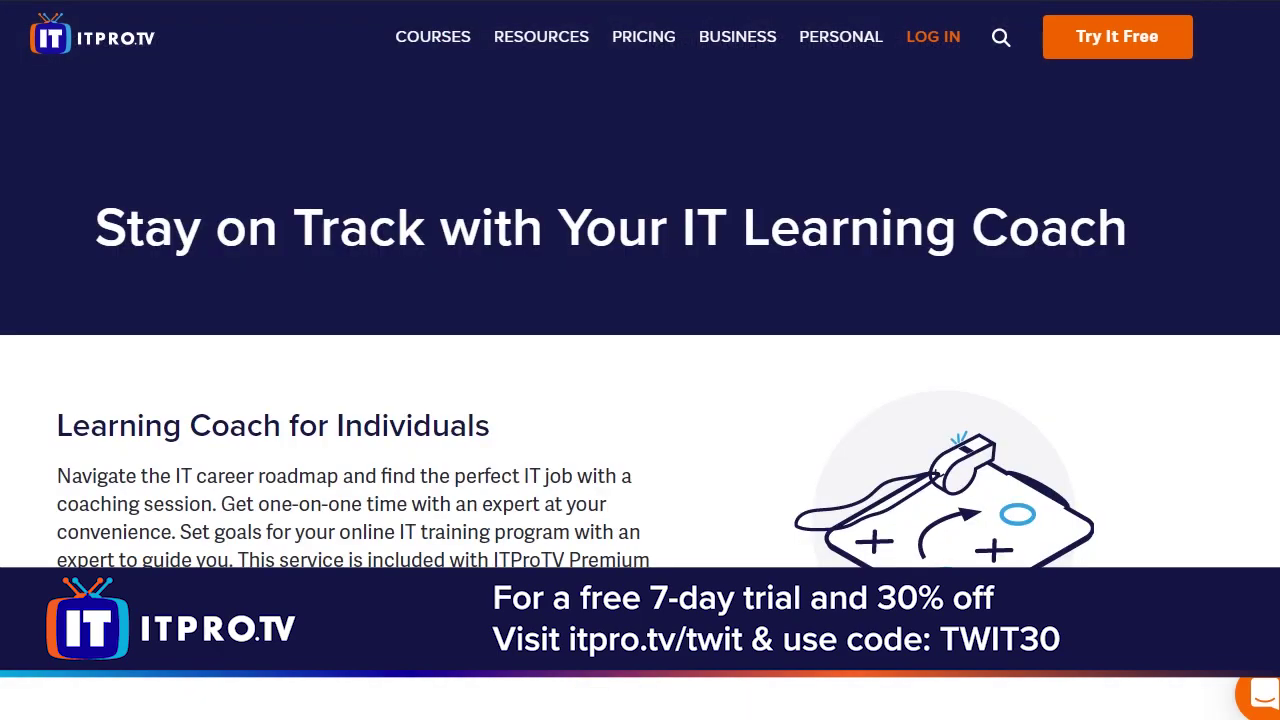
# Step: Review the IT Learning Coach page and the ITPro.TV welcome page for TWiT fans
pyautogui.scroll(-5, 640, 300)
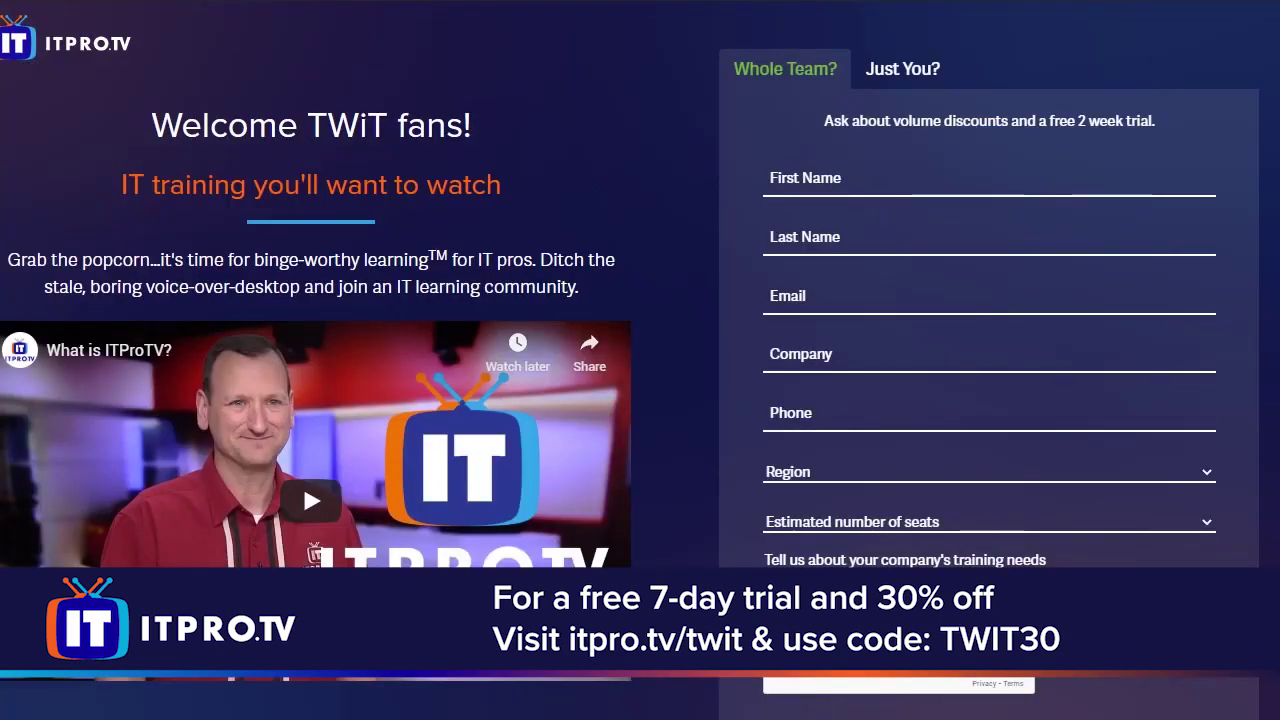
pyautogui.scroll(-2, 320, 400)
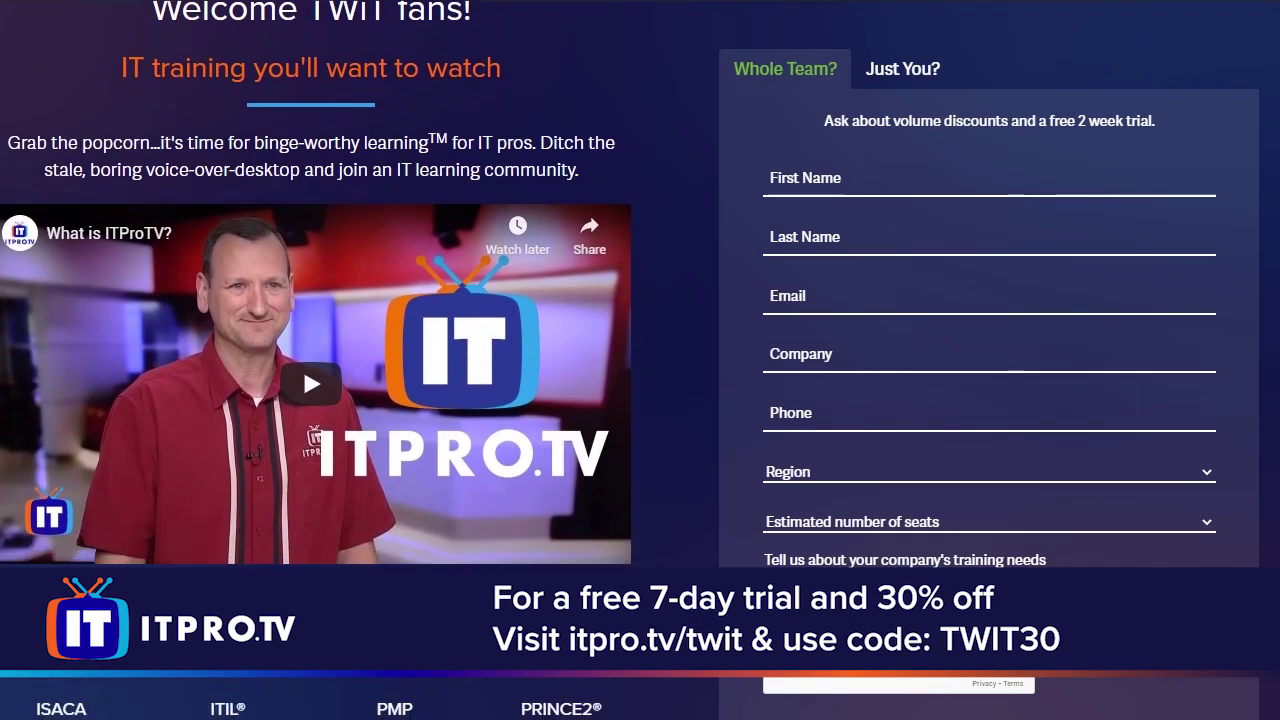
pyautogui.scroll(-3, 316, 400)
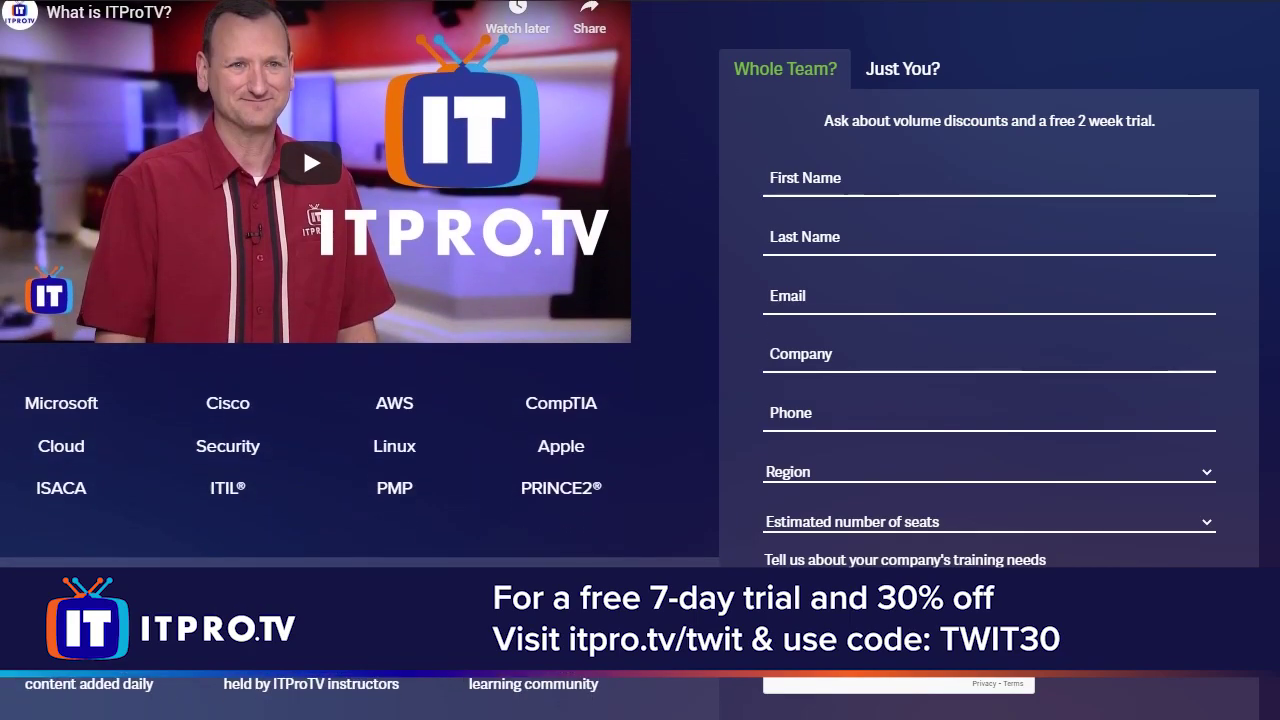